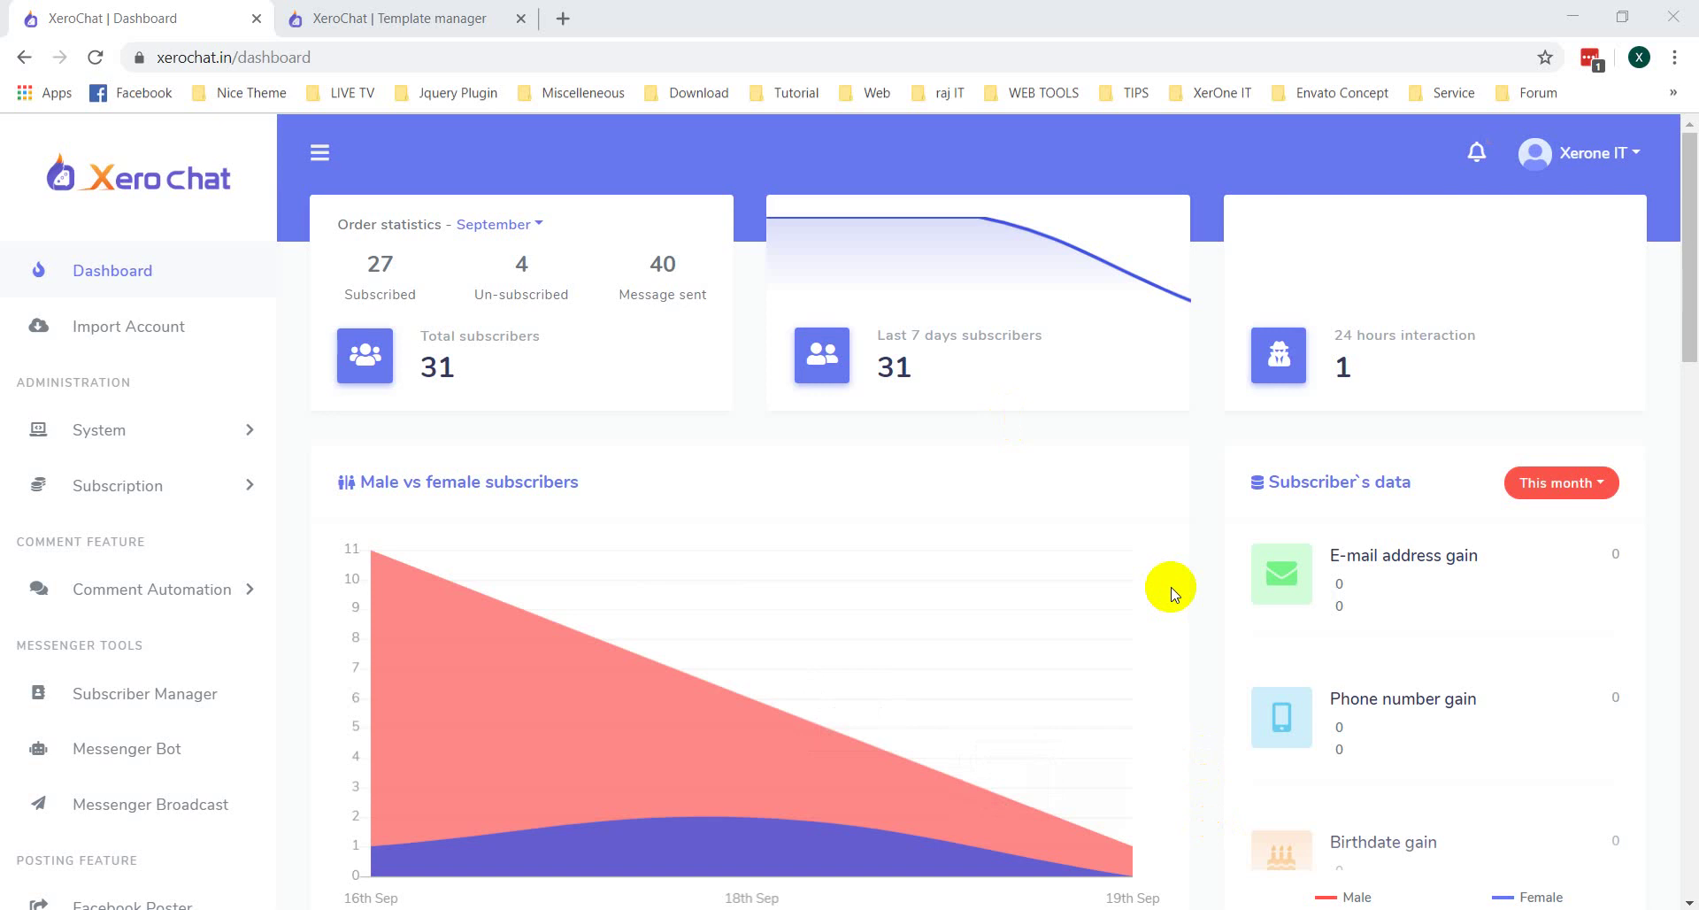
# Step: Open the Webform builder from the Messenger Bot tools and start creating a new form
pyautogui.click(150, 763)
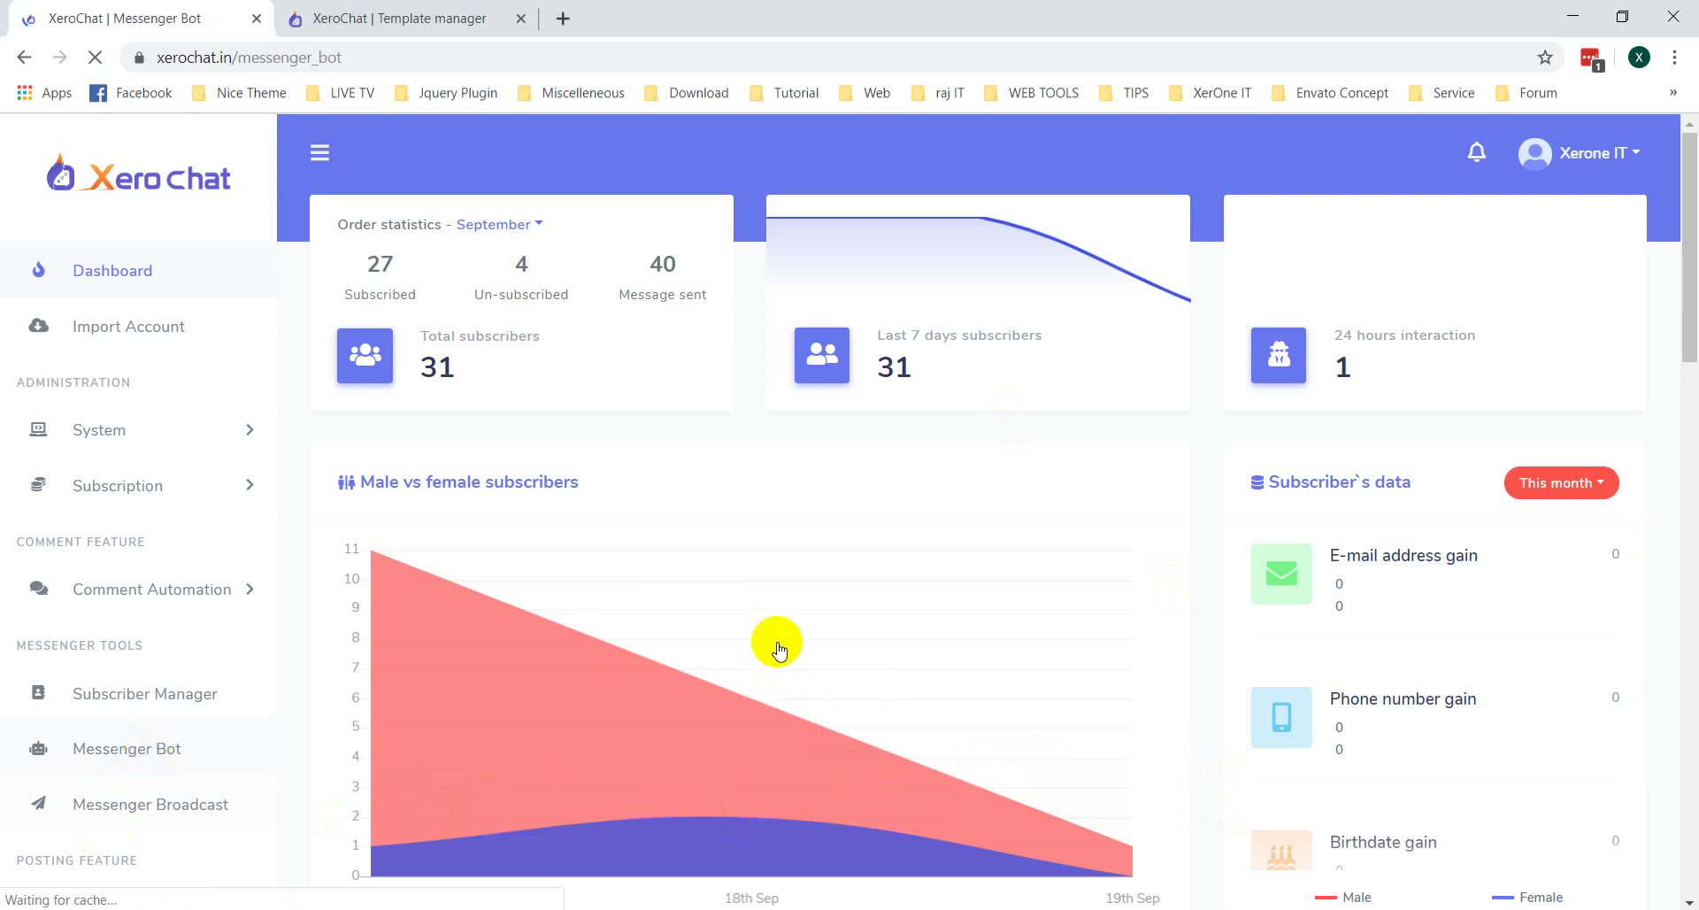
pyautogui.scroll(-3, 777, 651)
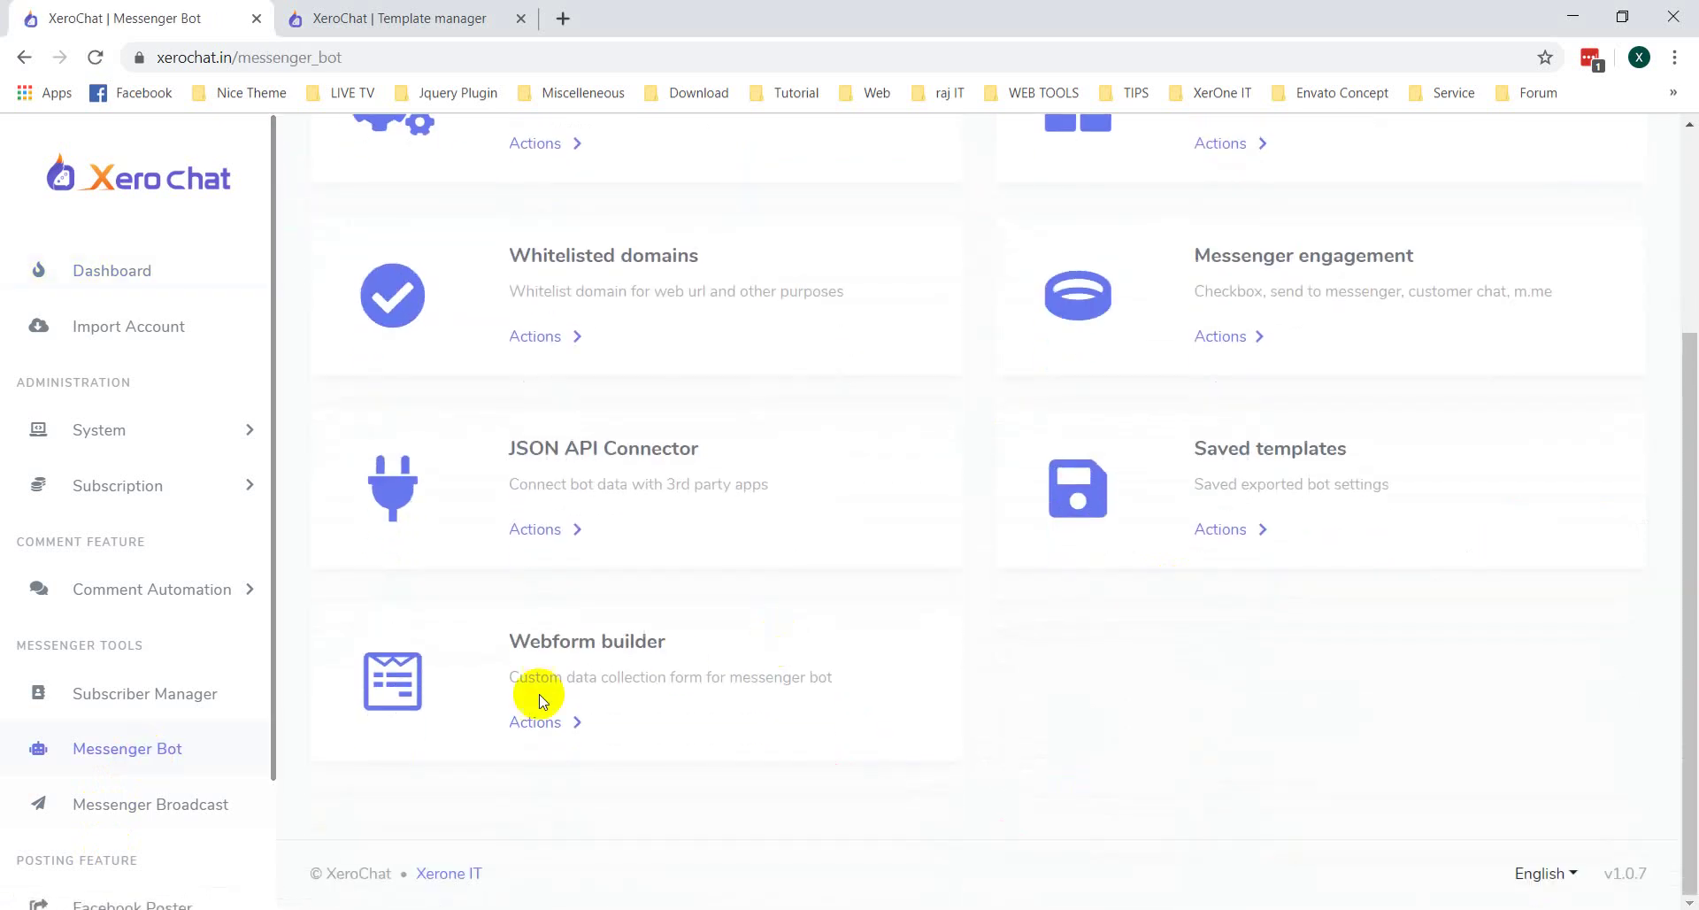
pyautogui.moveTo(511, 644); pyautogui.dragTo(692, 651)
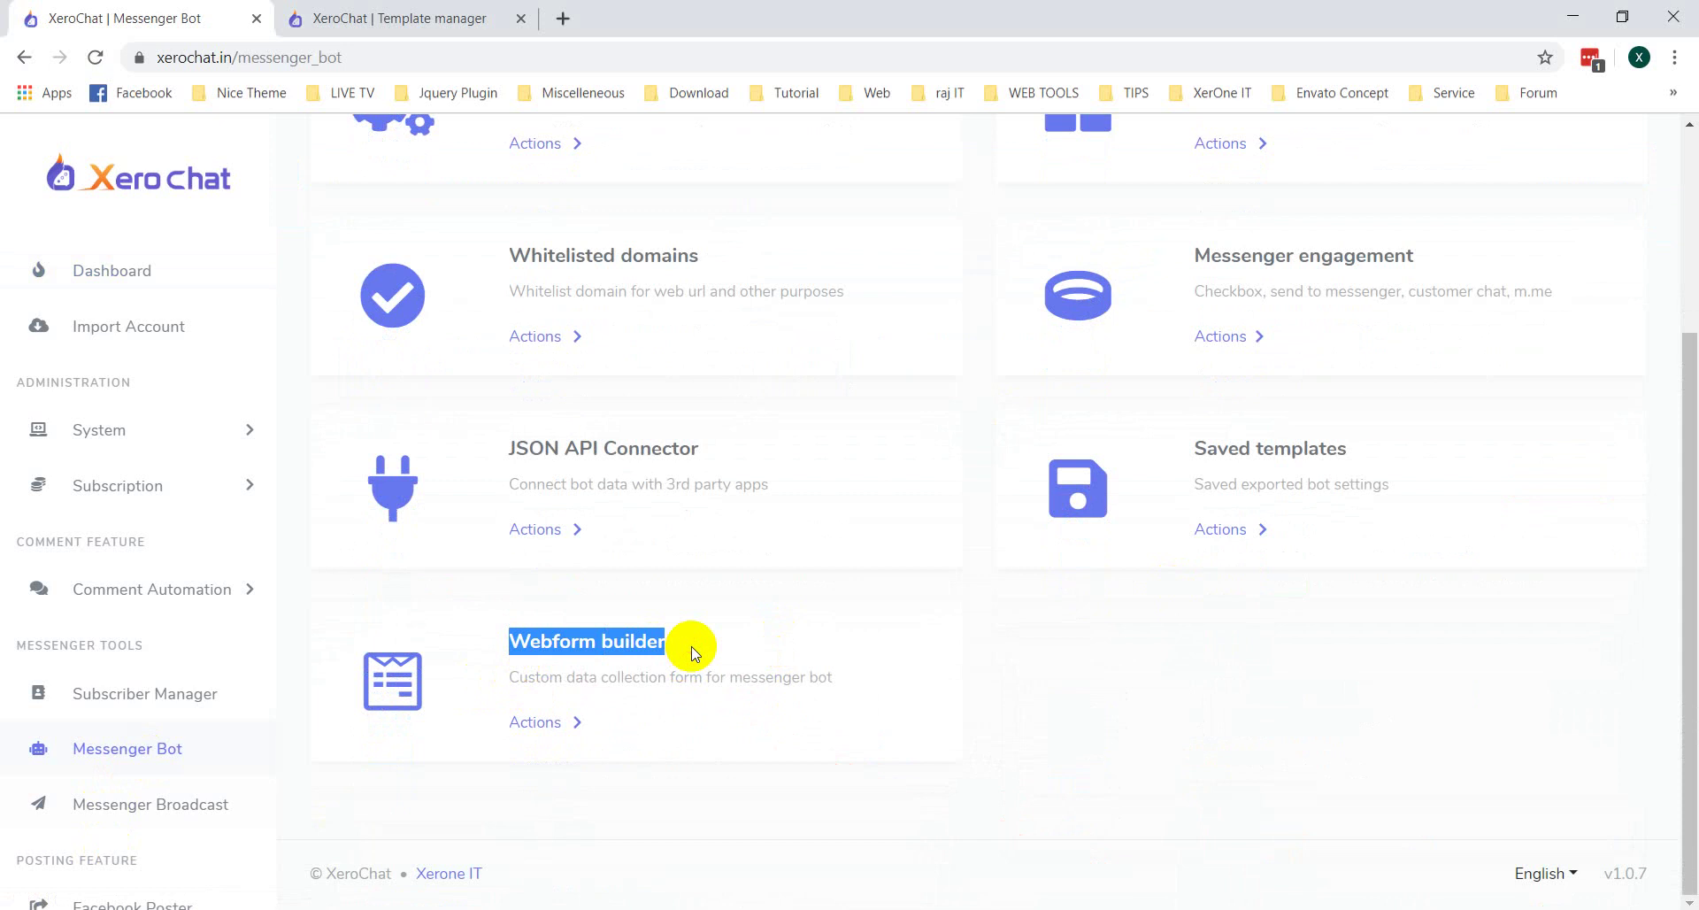
pyautogui.click(543, 723)
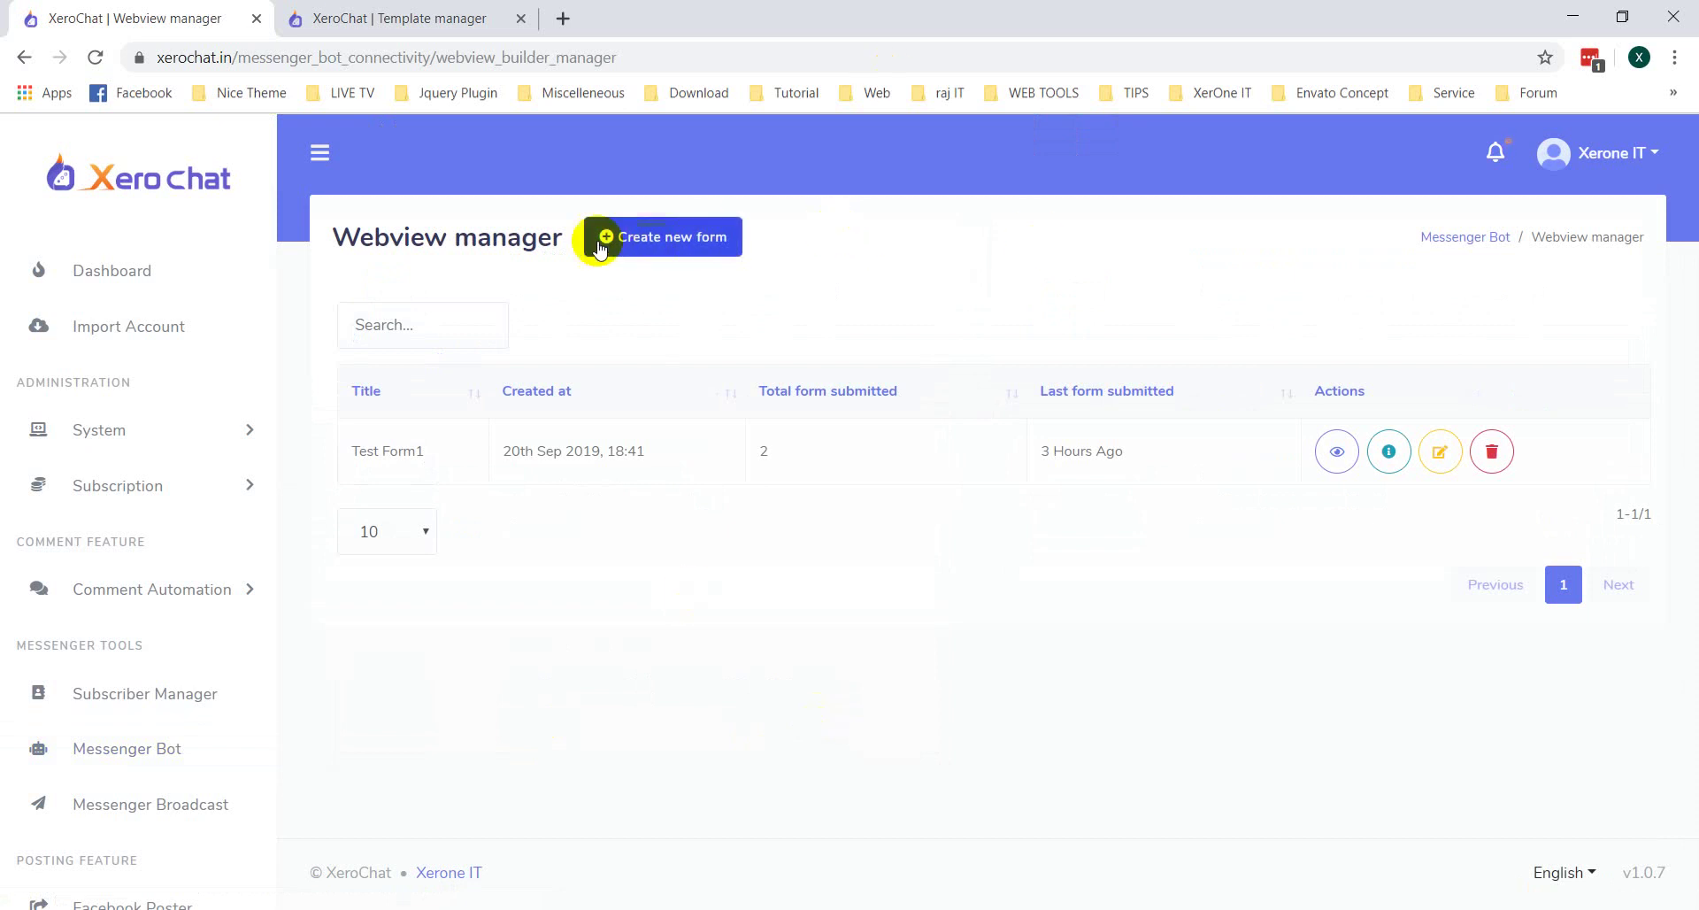
pyautogui.click(659, 255)
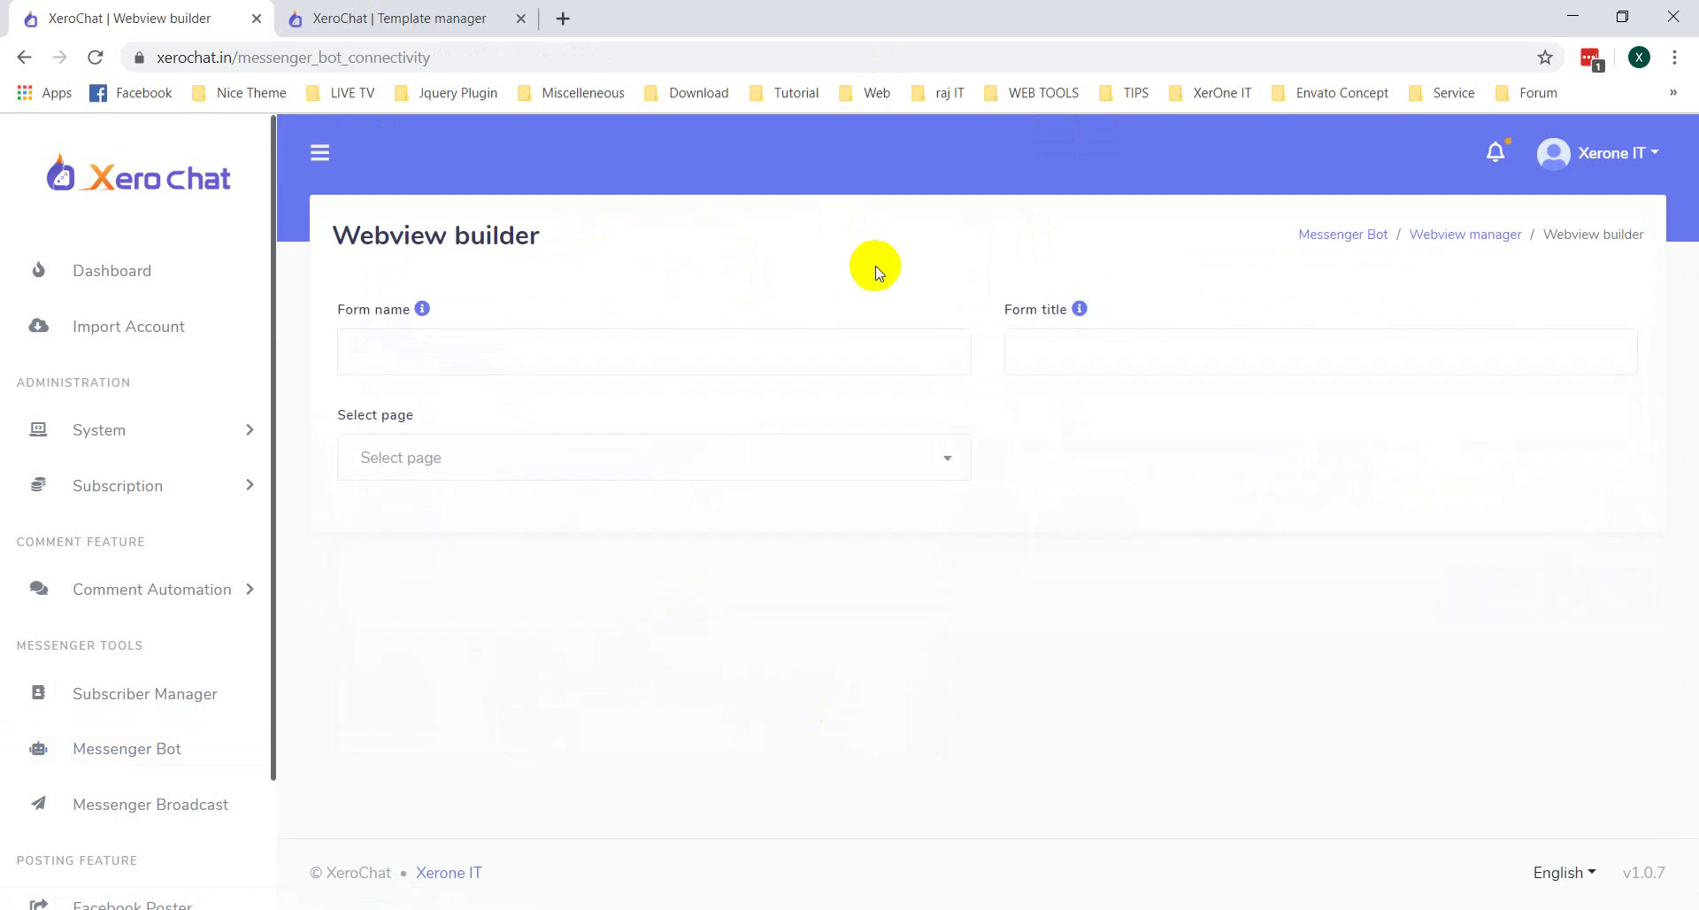
# Step: Name the form "Demo Cloth Order Form", title it "Order Clothes" and choose the Video Matrix page
pyautogui.click(438, 360)
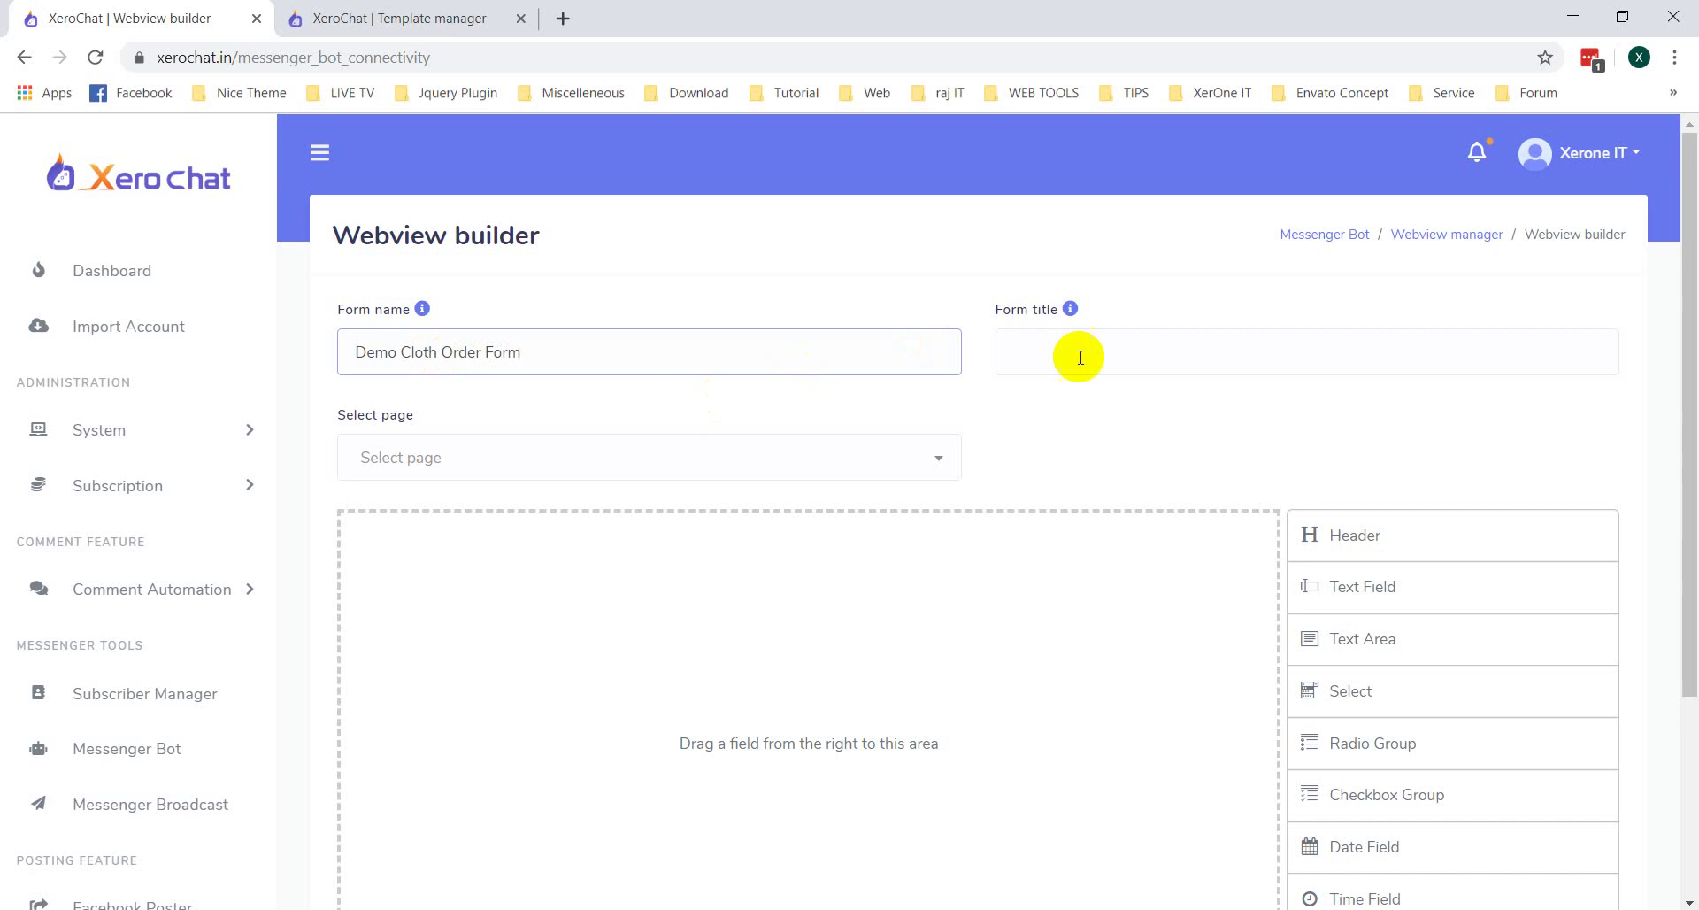
pyautogui.click(1111, 367)
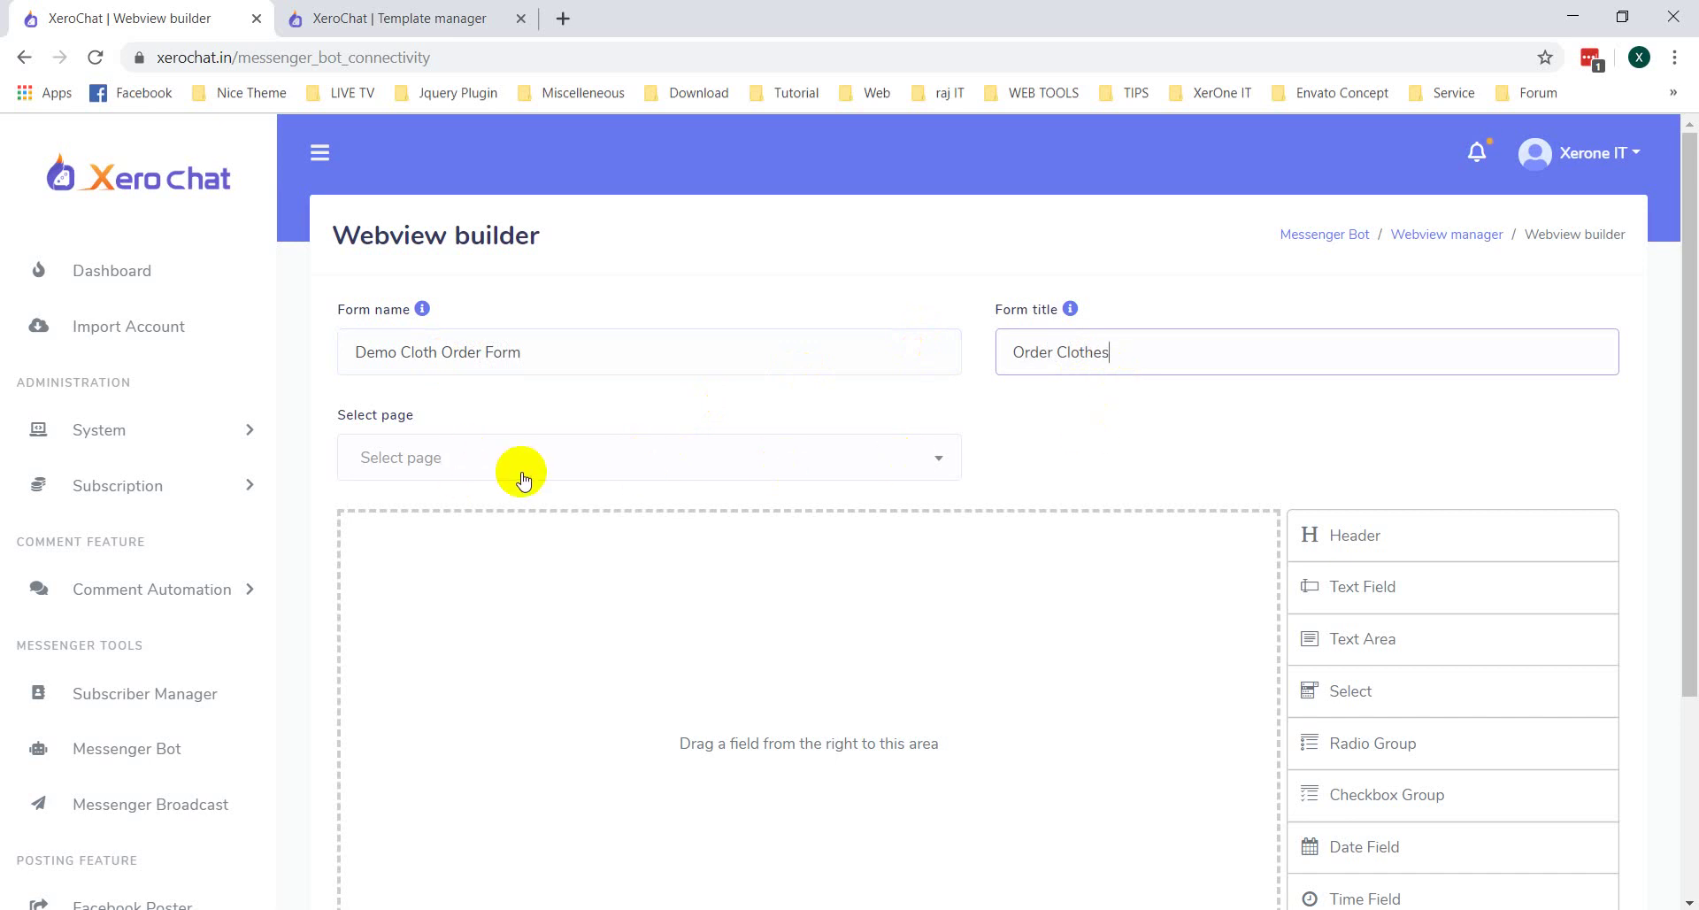
pyautogui.click(416, 460)
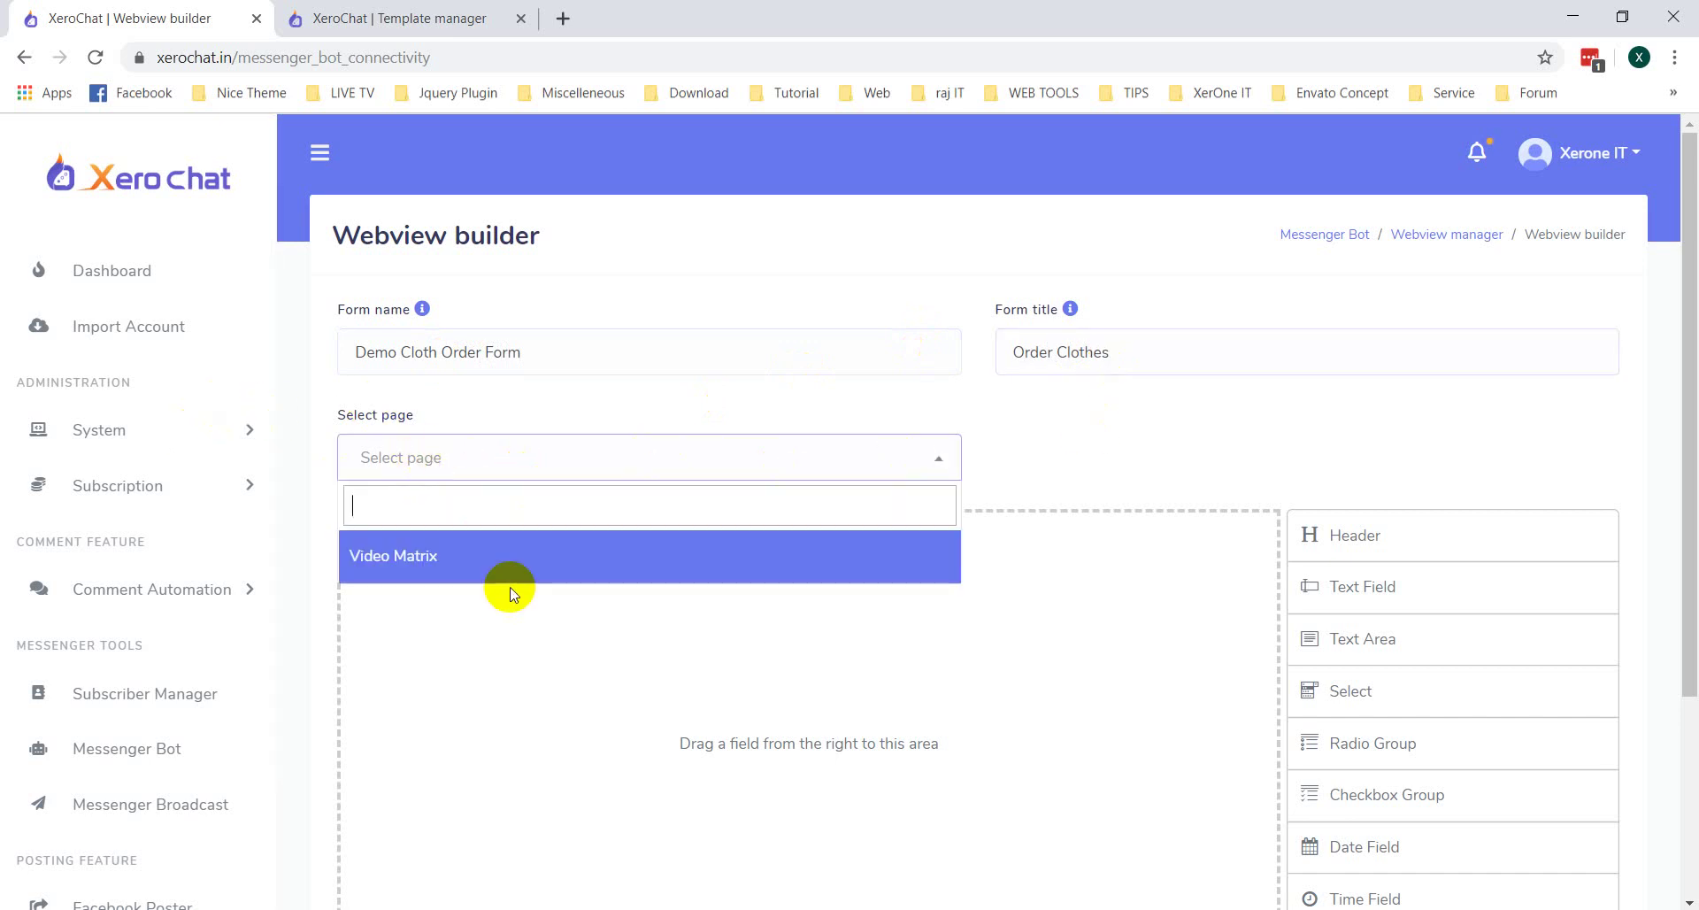
pyautogui.click(459, 554)
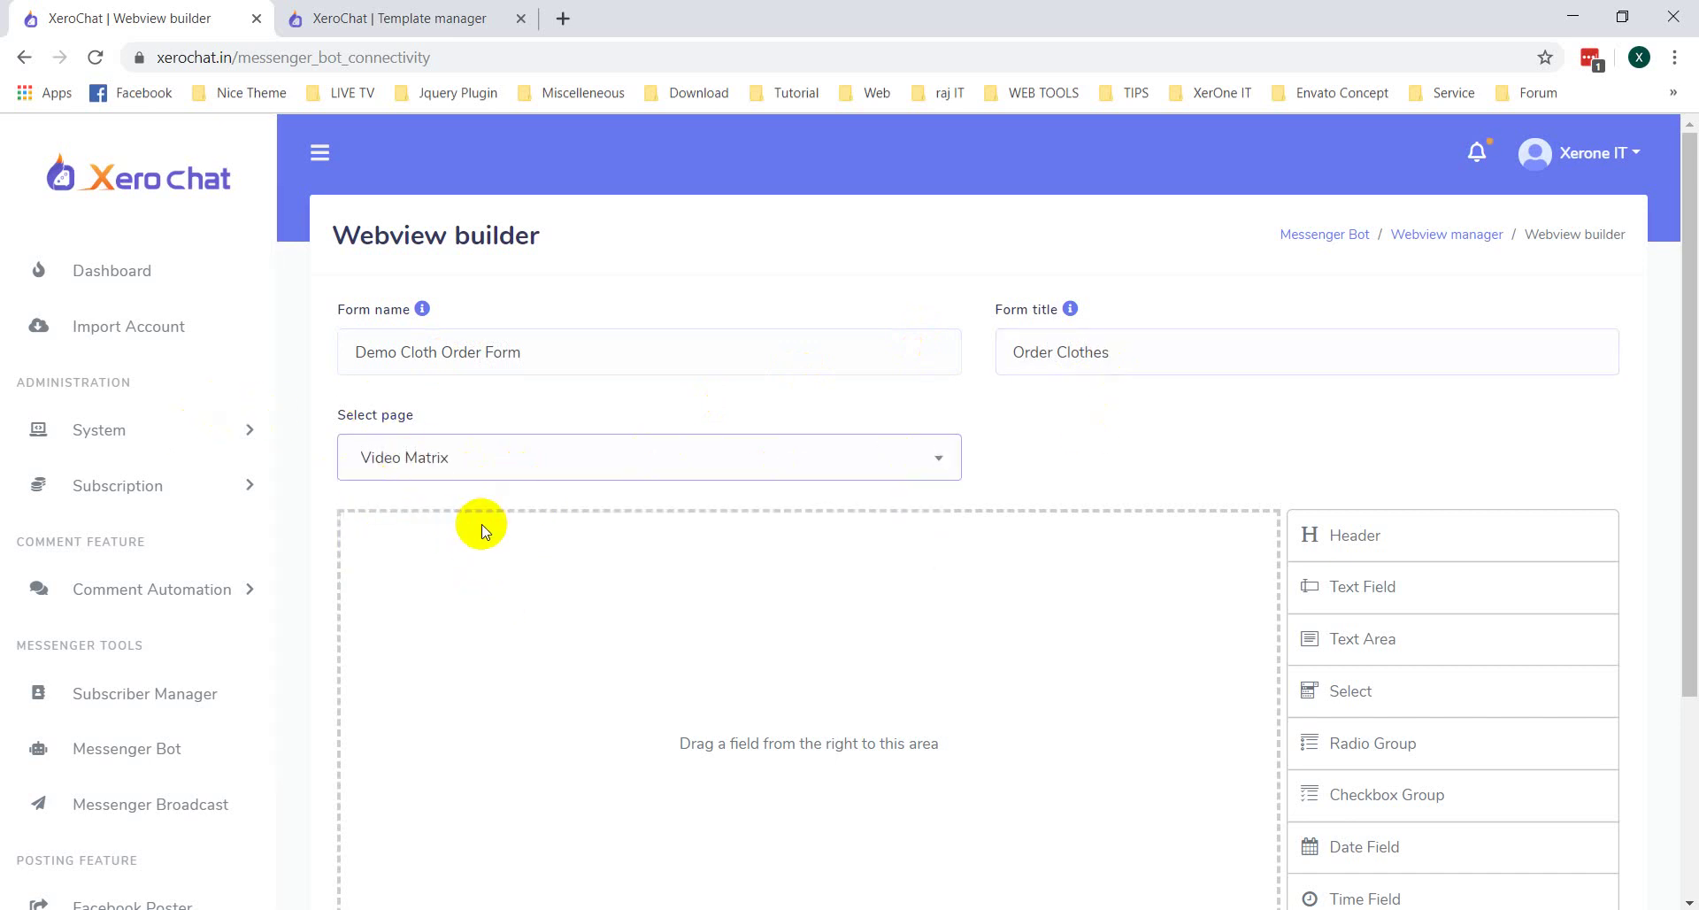
# Step: Assign the label Demo-Engagement-option [Video Matrix] to the form
pyautogui.scroll(-1, 983, 495)
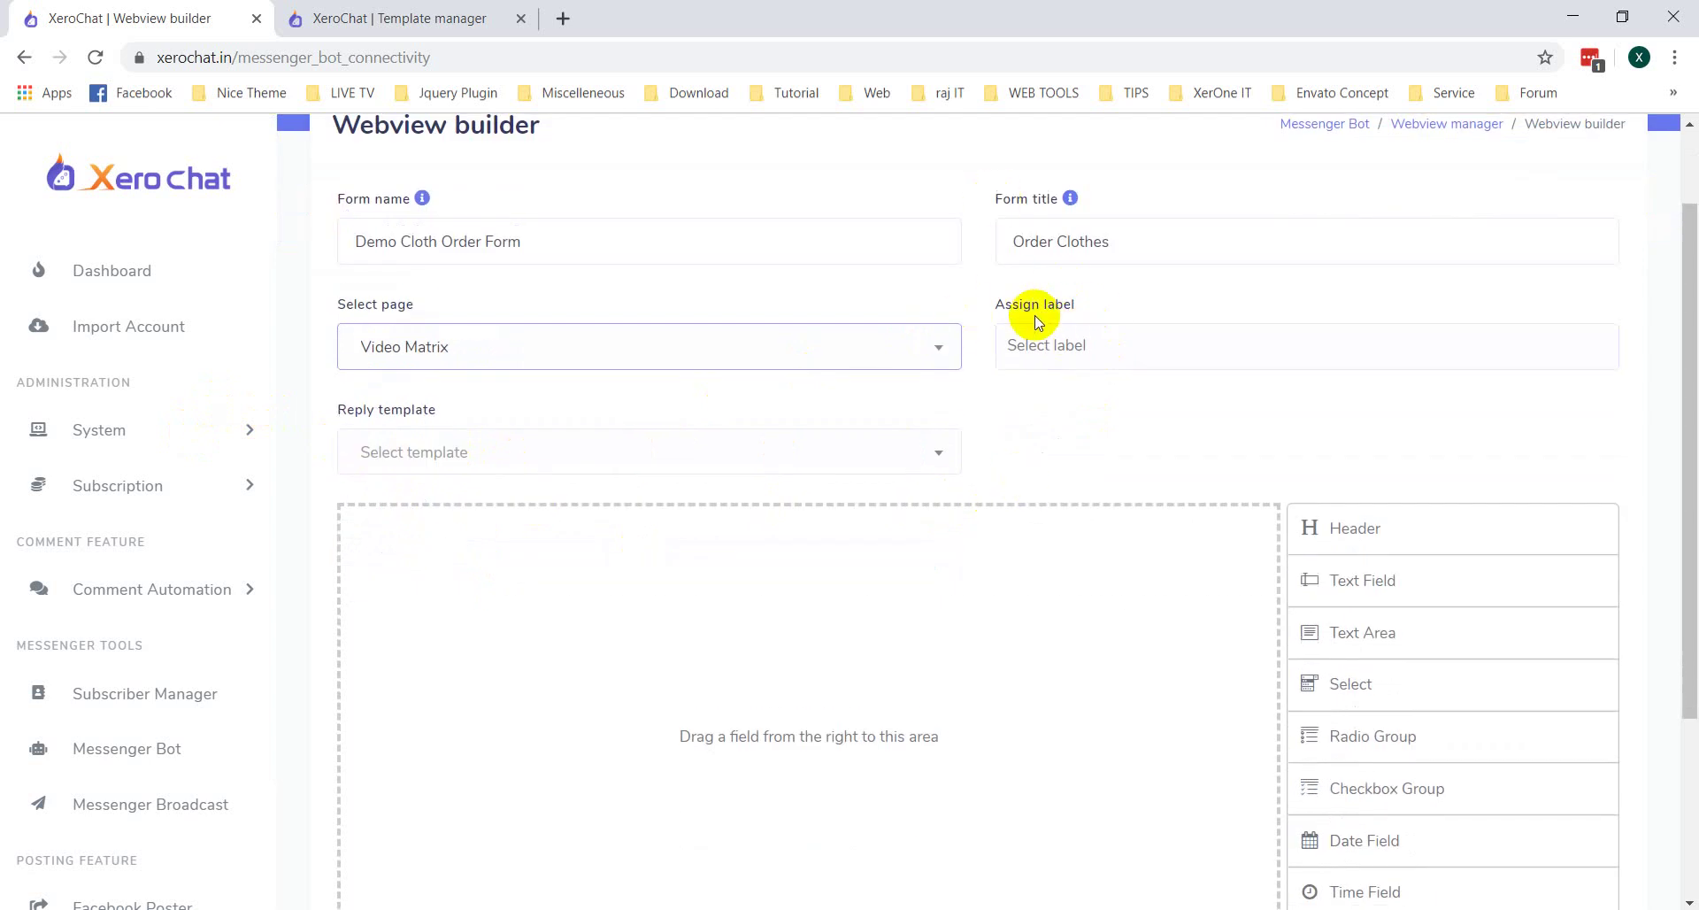
pyautogui.moveTo(1001, 304); pyautogui.dragTo(1065, 304)
pyautogui.click(1081, 310)
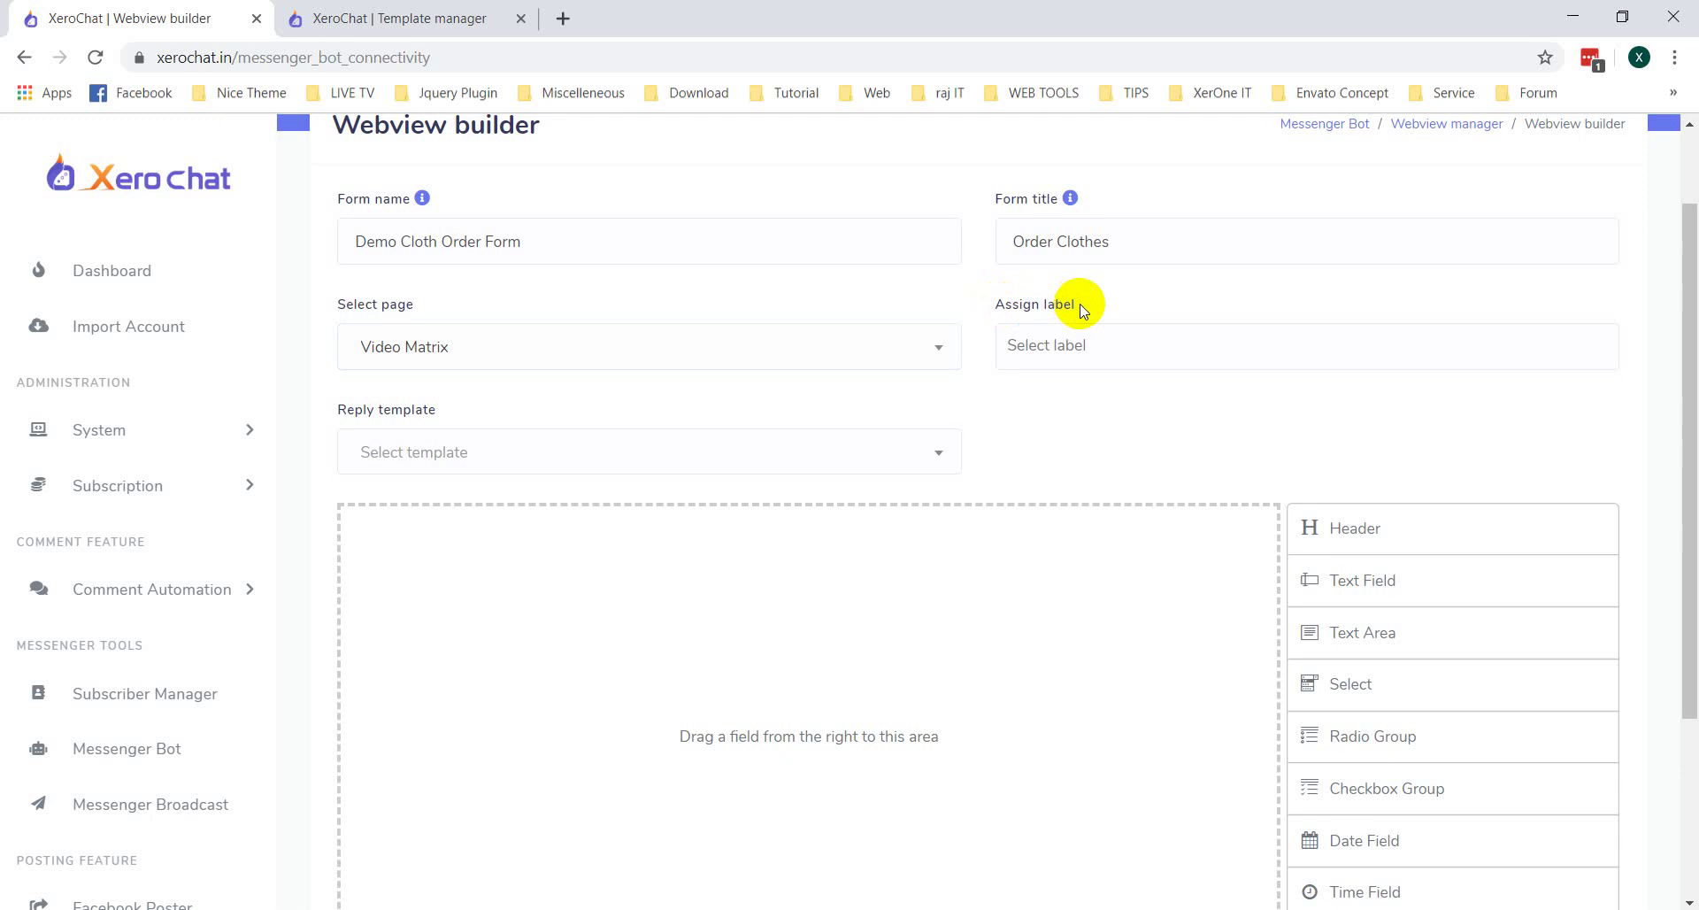
pyautogui.click(1117, 345)
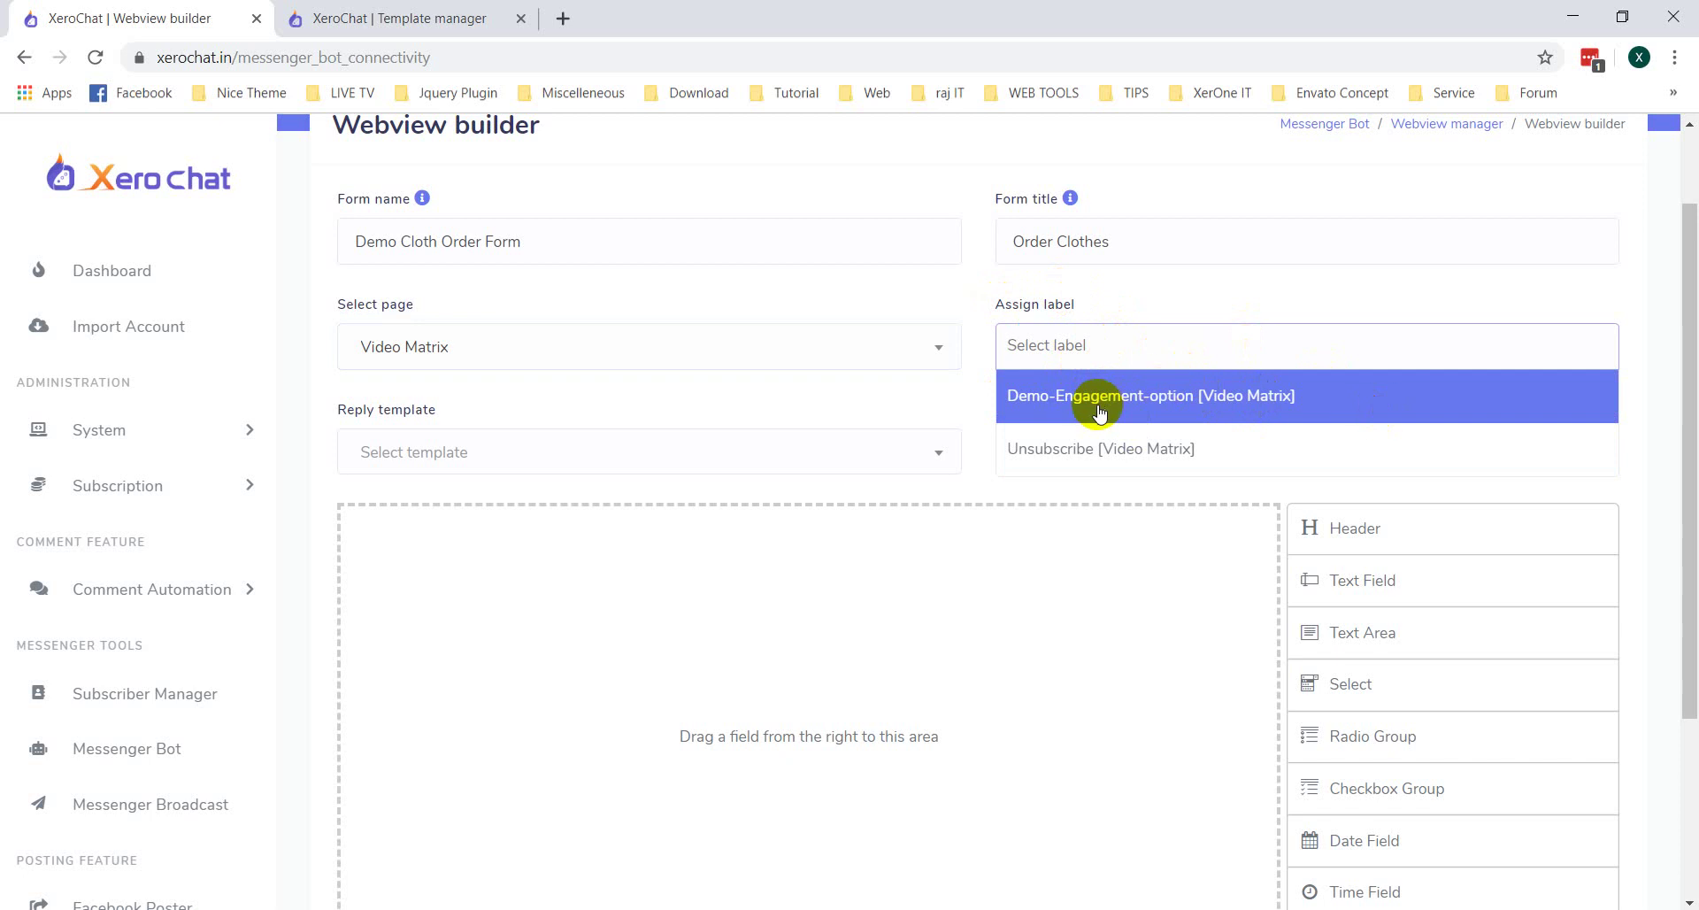
pyautogui.click(1158, 400)
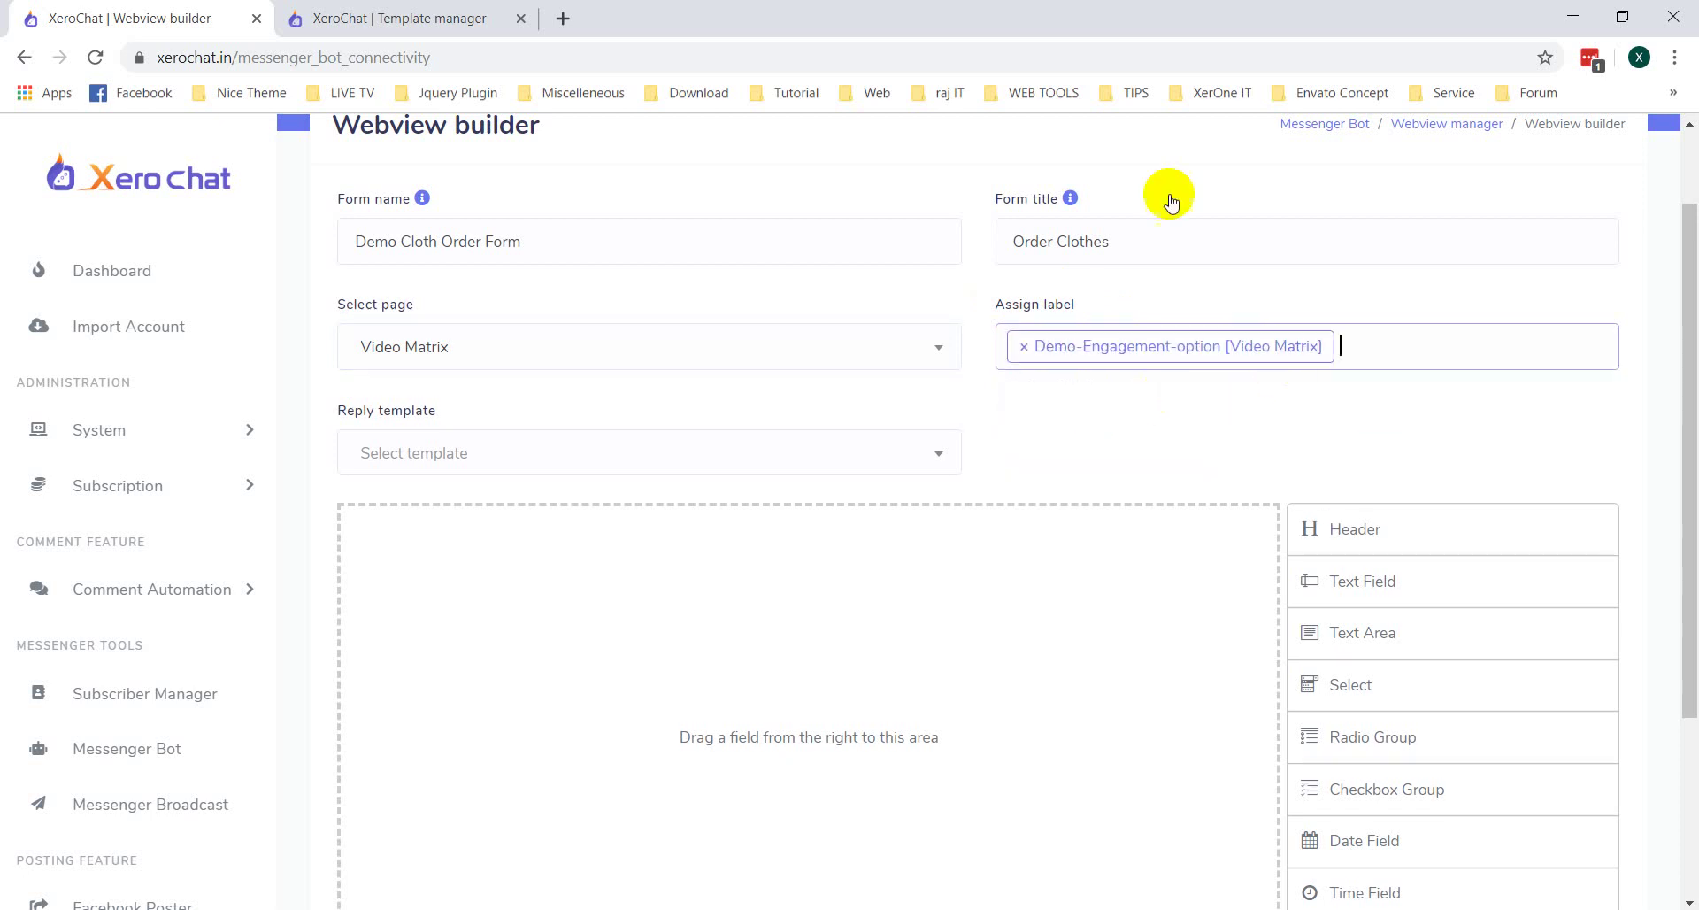
# Step: Open the Cloth order Reply template from the Post-back manager and review its reply message
pyautogui.scroll(-1, 673, 566)
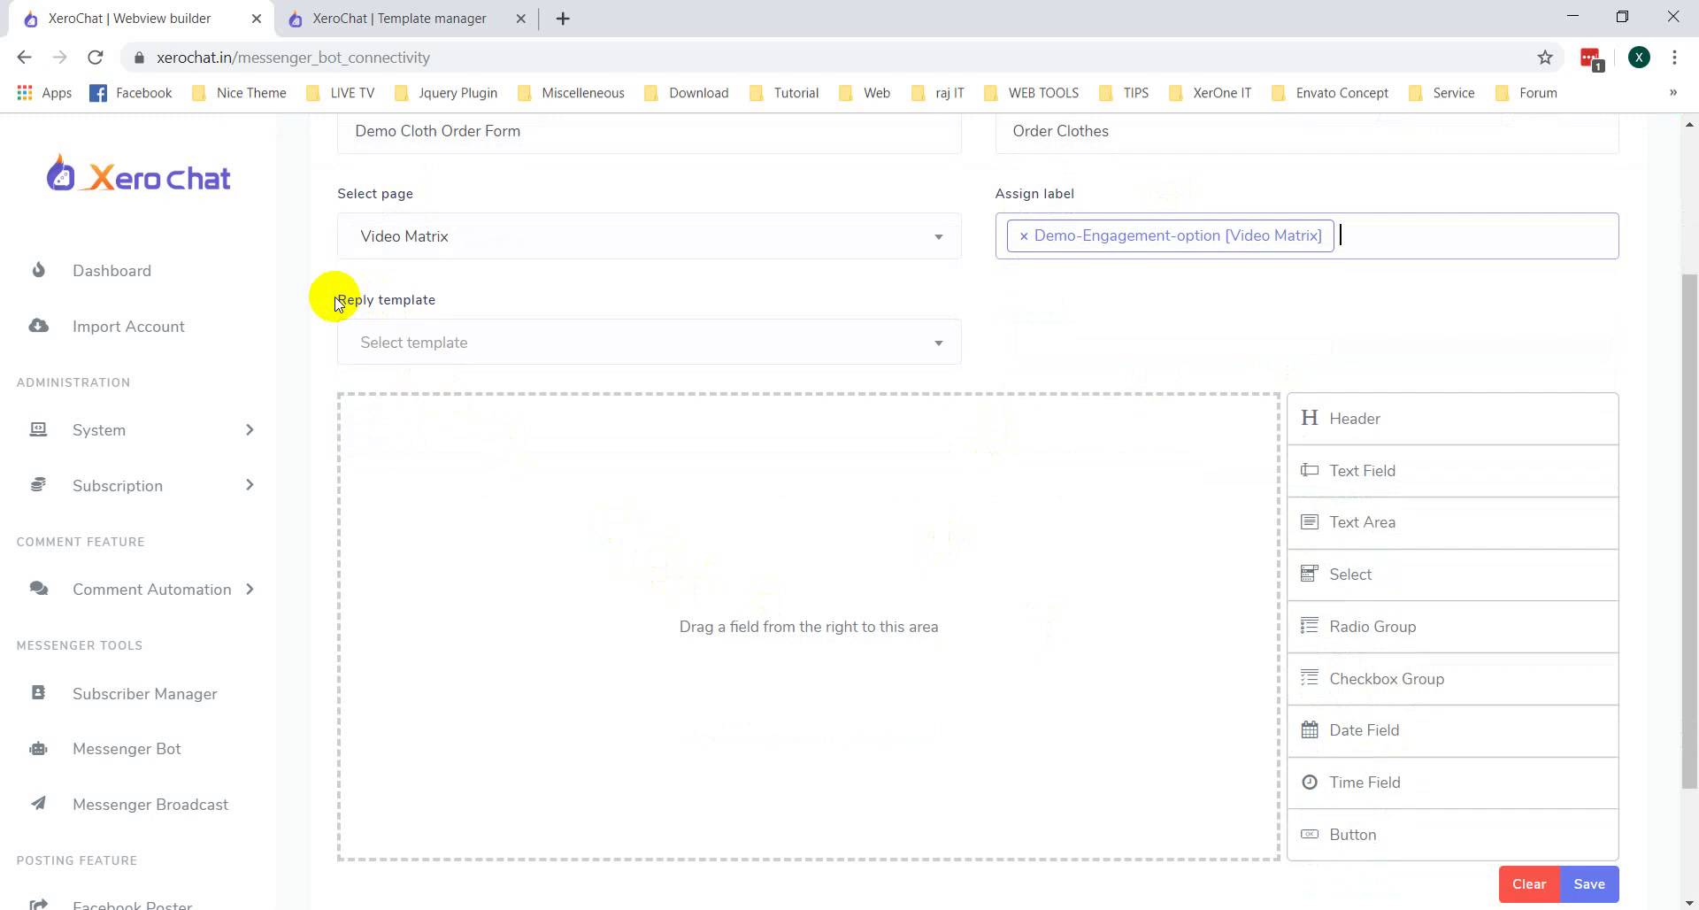
pyautogui.moveTo(342, 301); pyautogui.dragTo(467, 303)
pyautogui.click(468, 303)
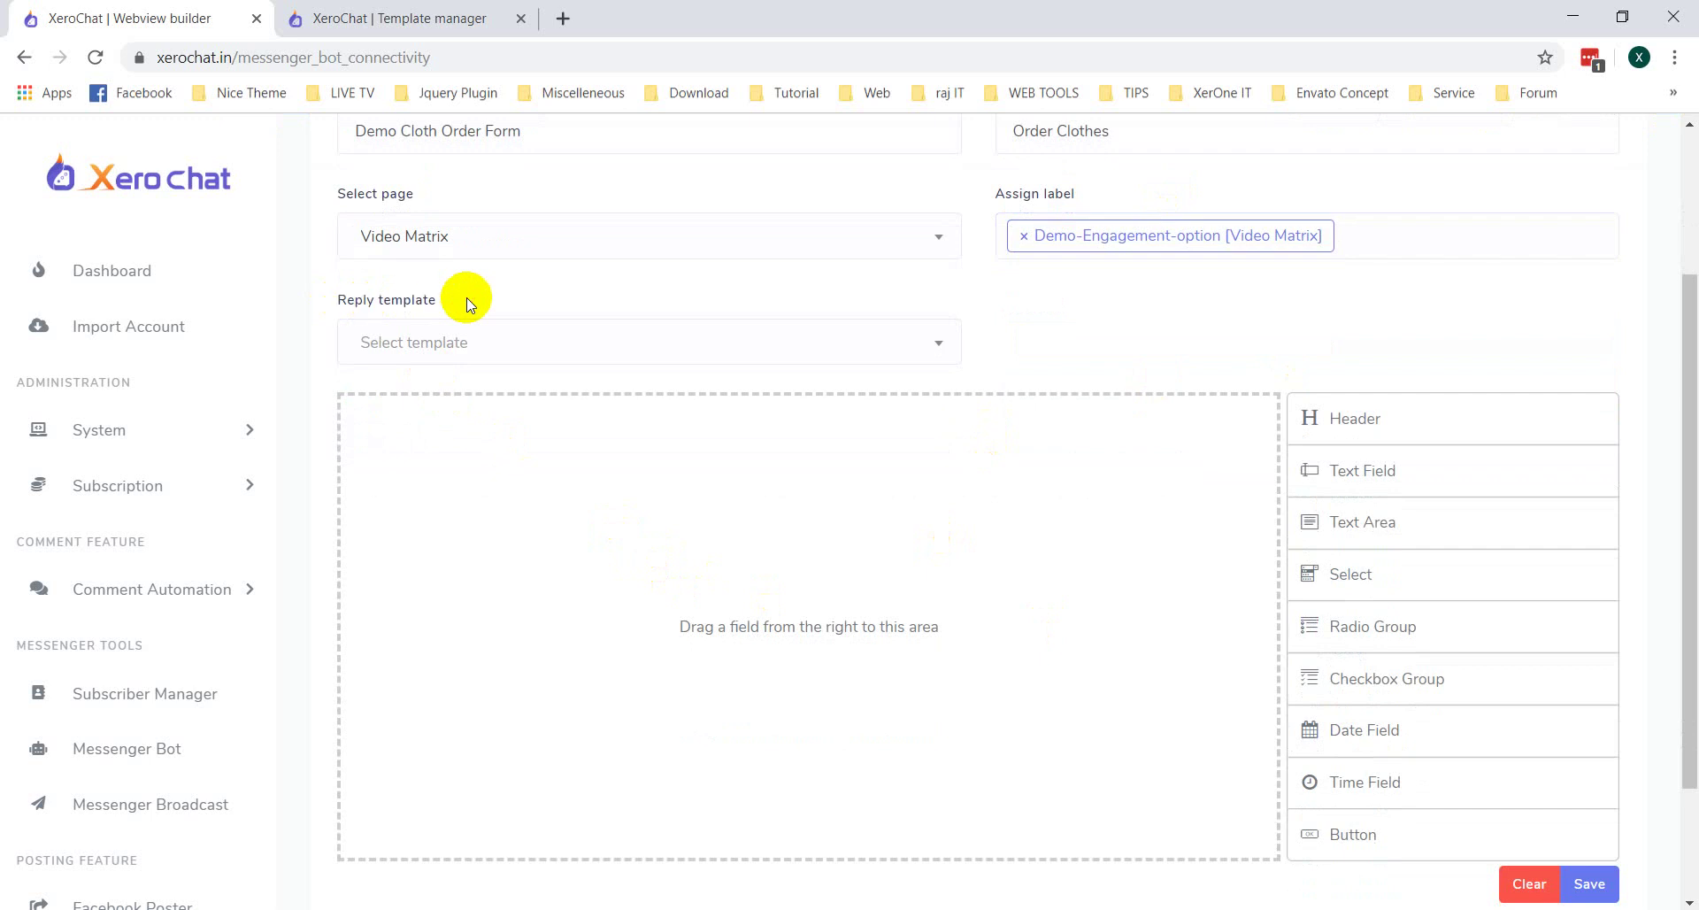
pyautogui.click(409, 18)
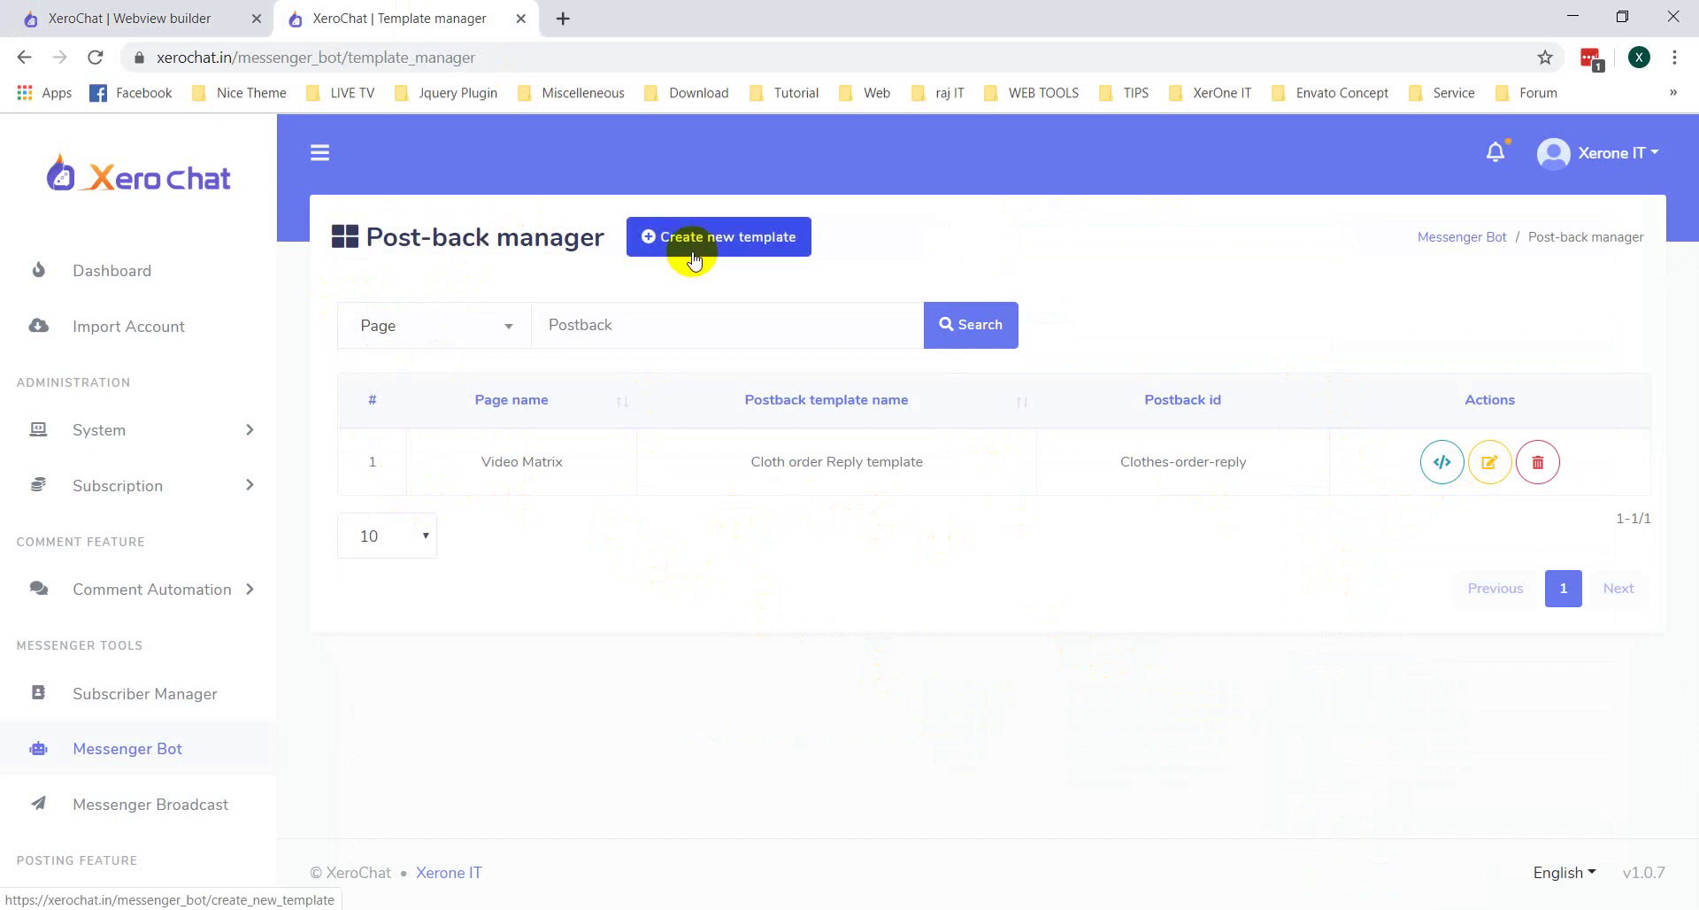
pyautogui.click(1489, 461)
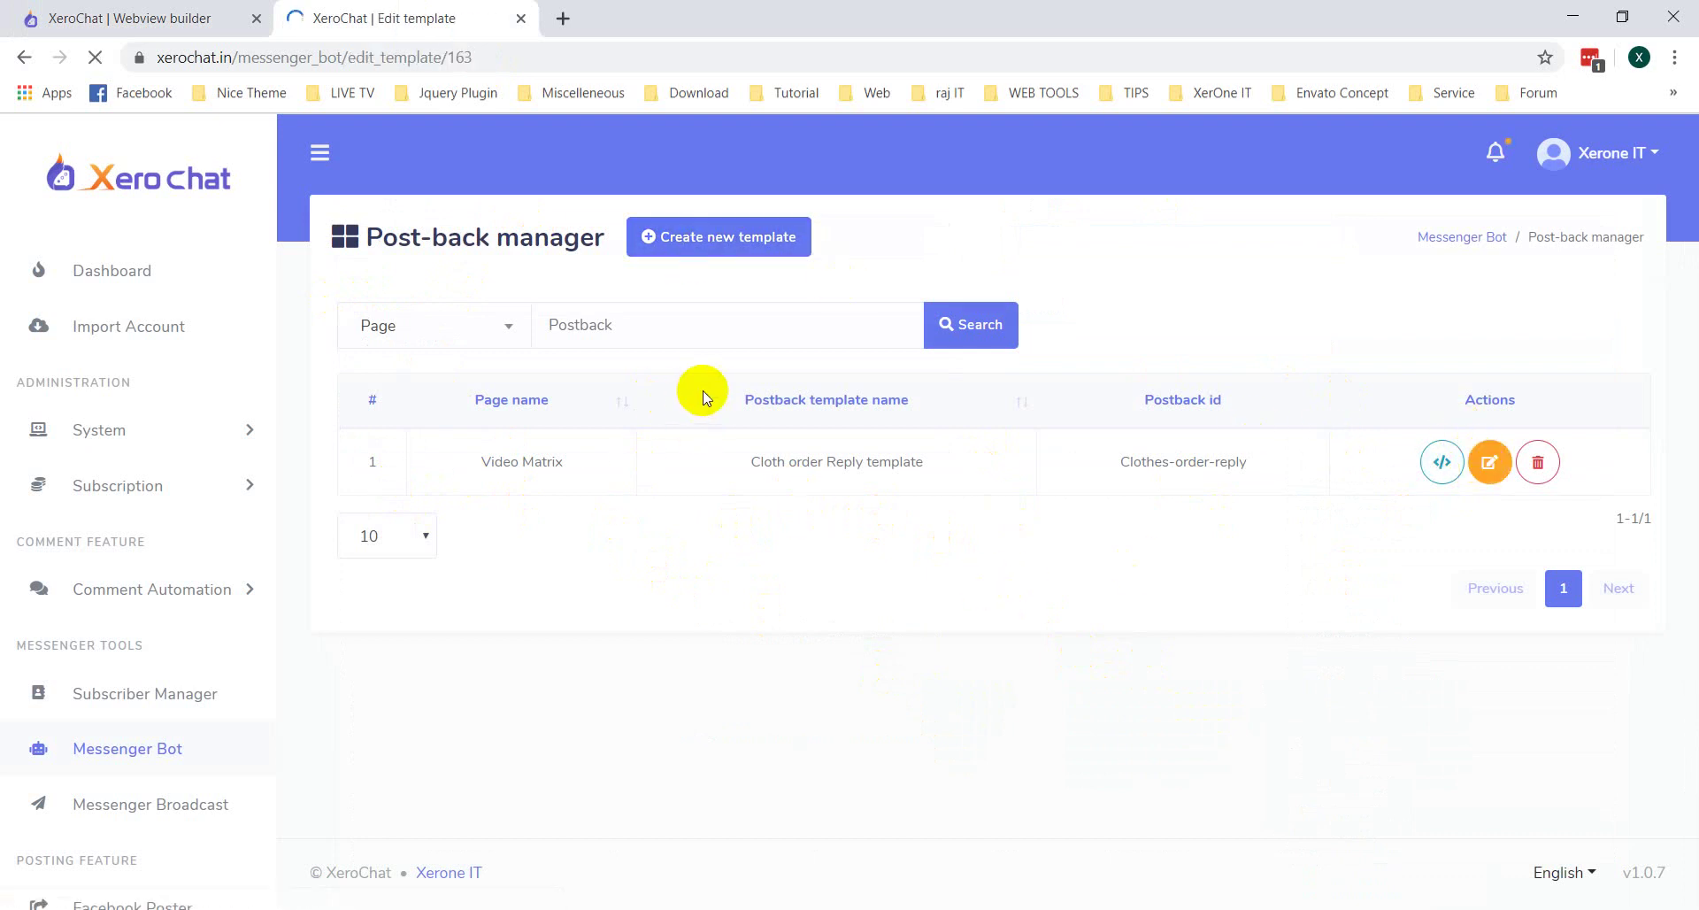
pyautogui.scroll(-4, 849, 561)
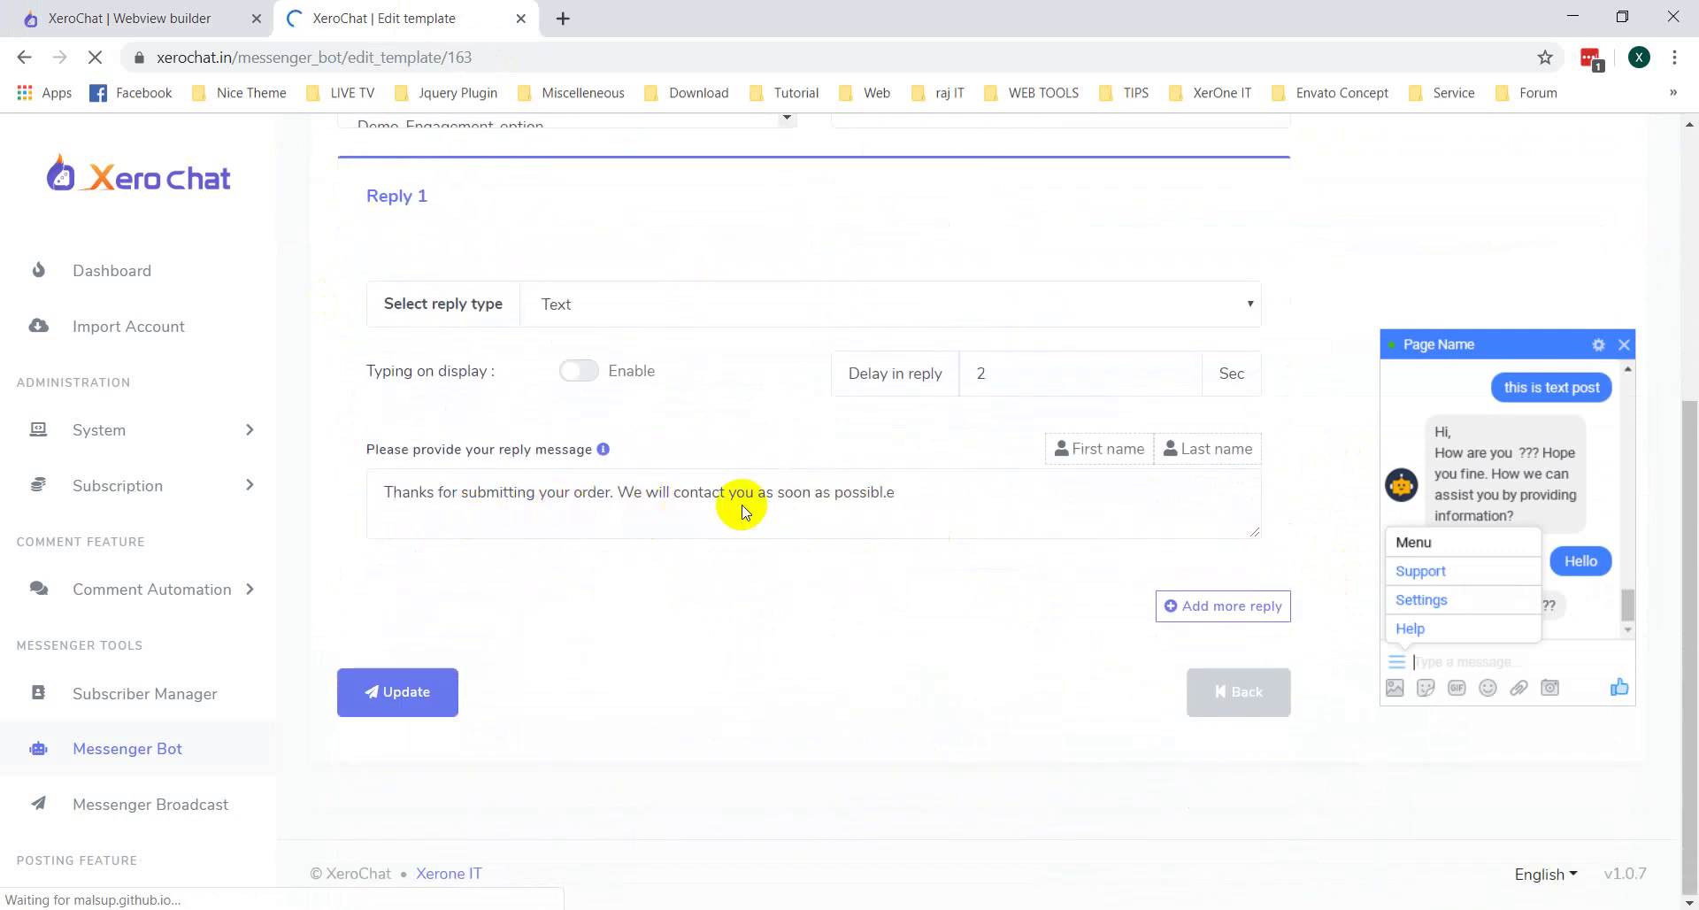
# Step: Return to the Webview builder and set the reply template to Cloth order Reply template [Clothes-order-reply]
pyautogui.click(150, 9)
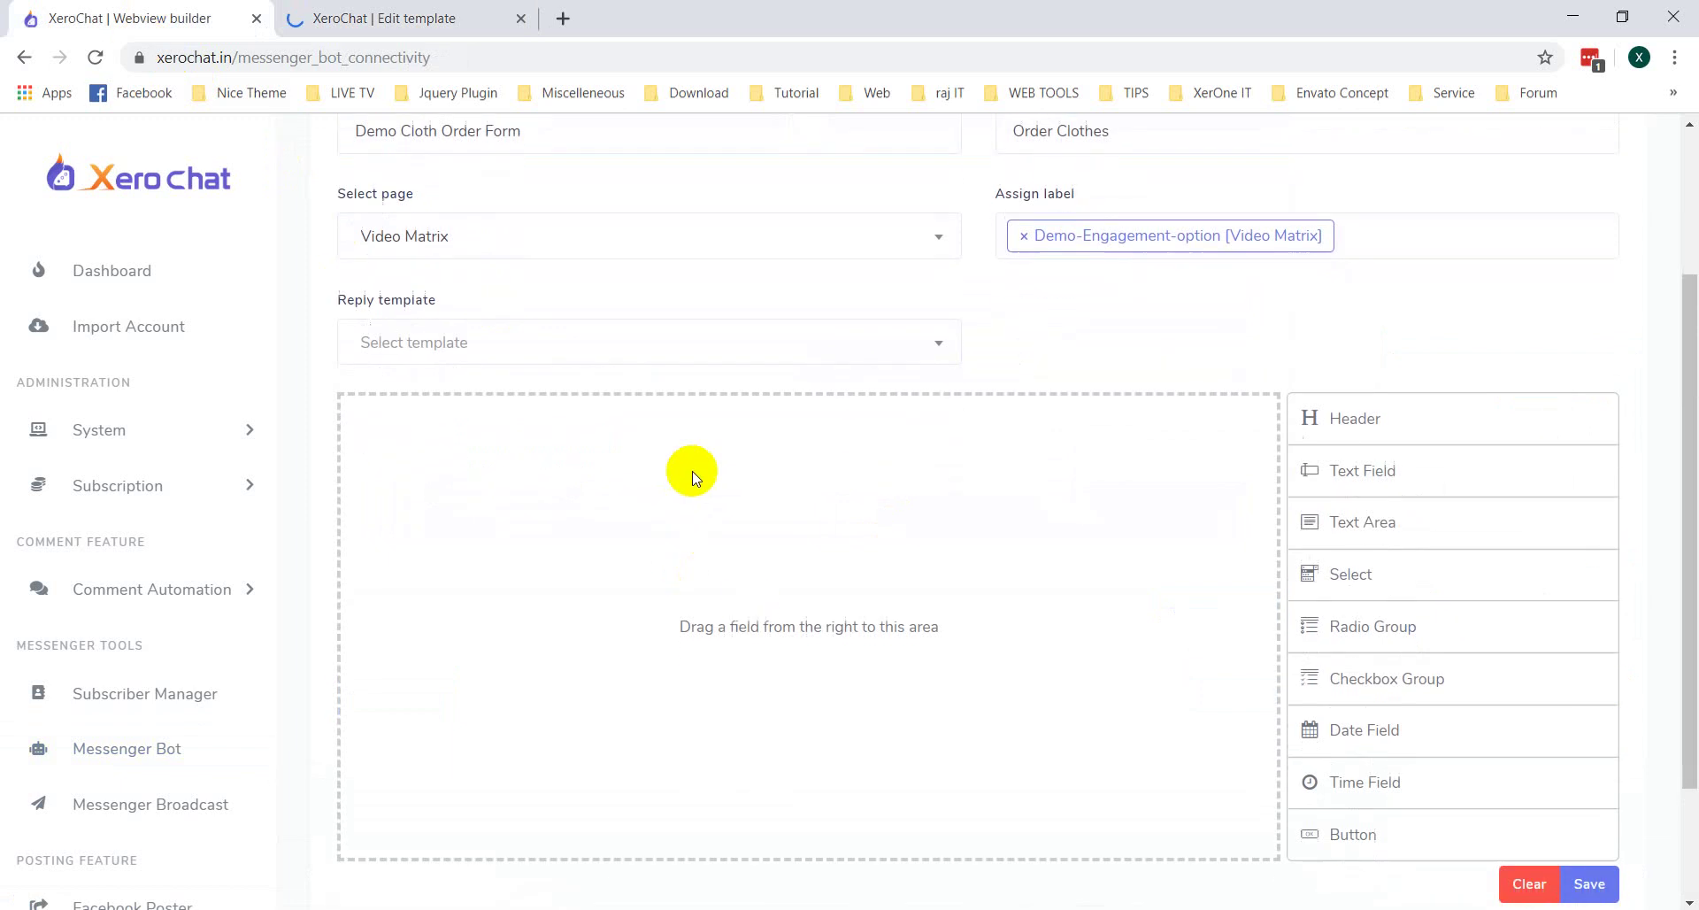
pyautogui.click(522, 345)
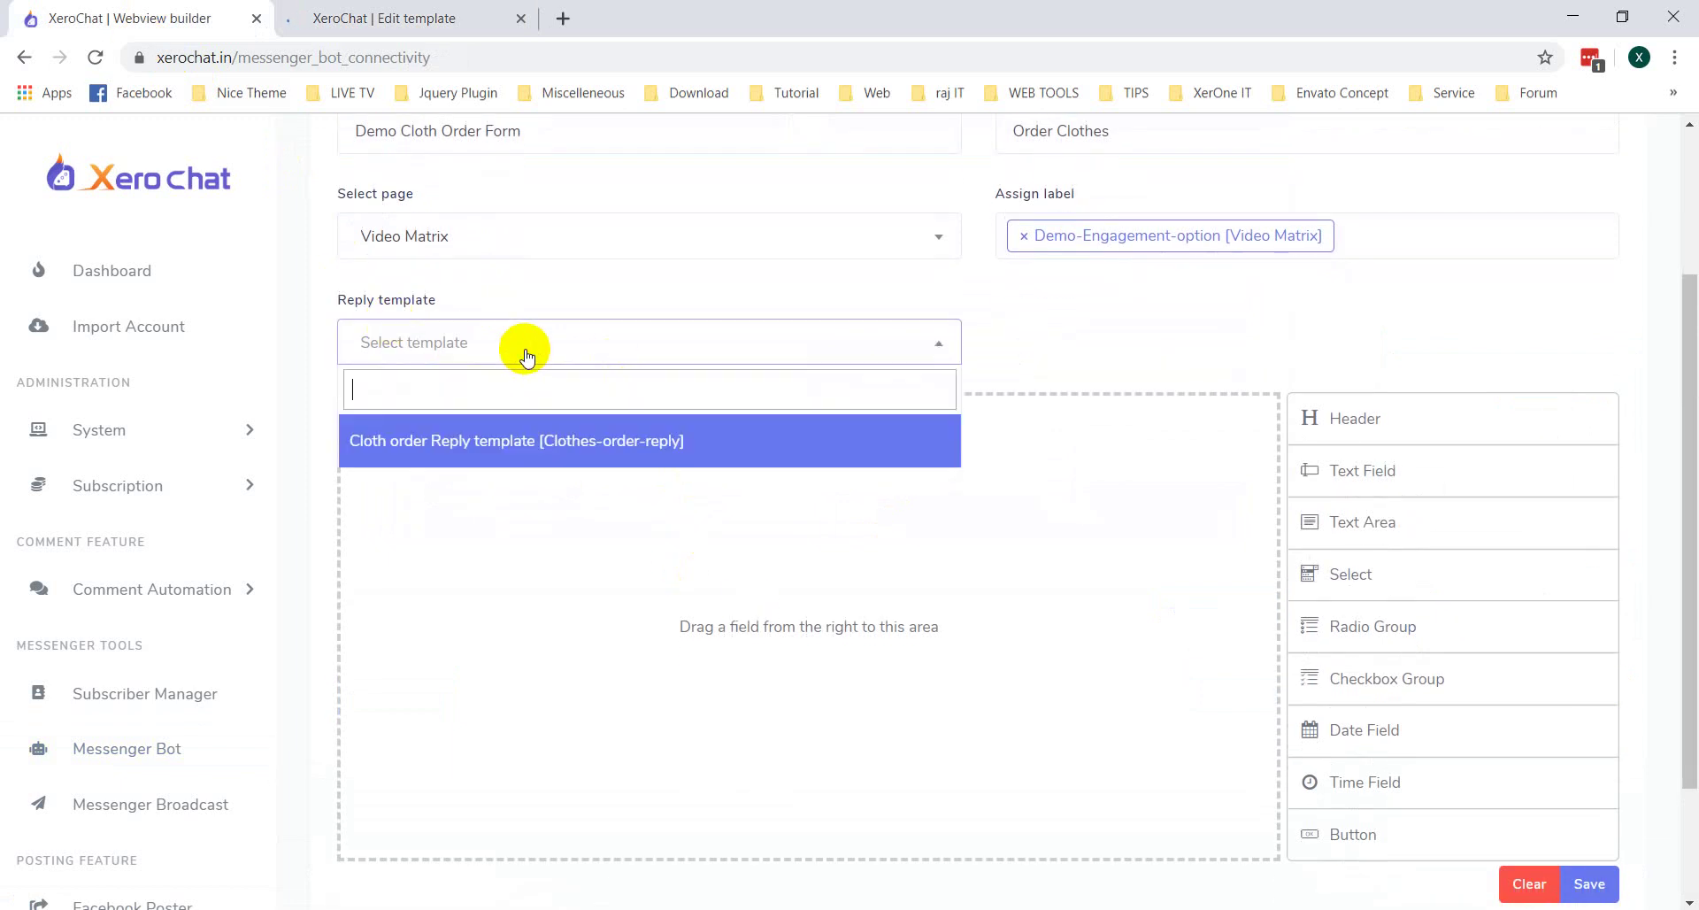
pyautogui.click(518, 459)
# Step: Add a header to the form and label it "Please give these information."
pyautogui.scroll(-1, 1138, 531)
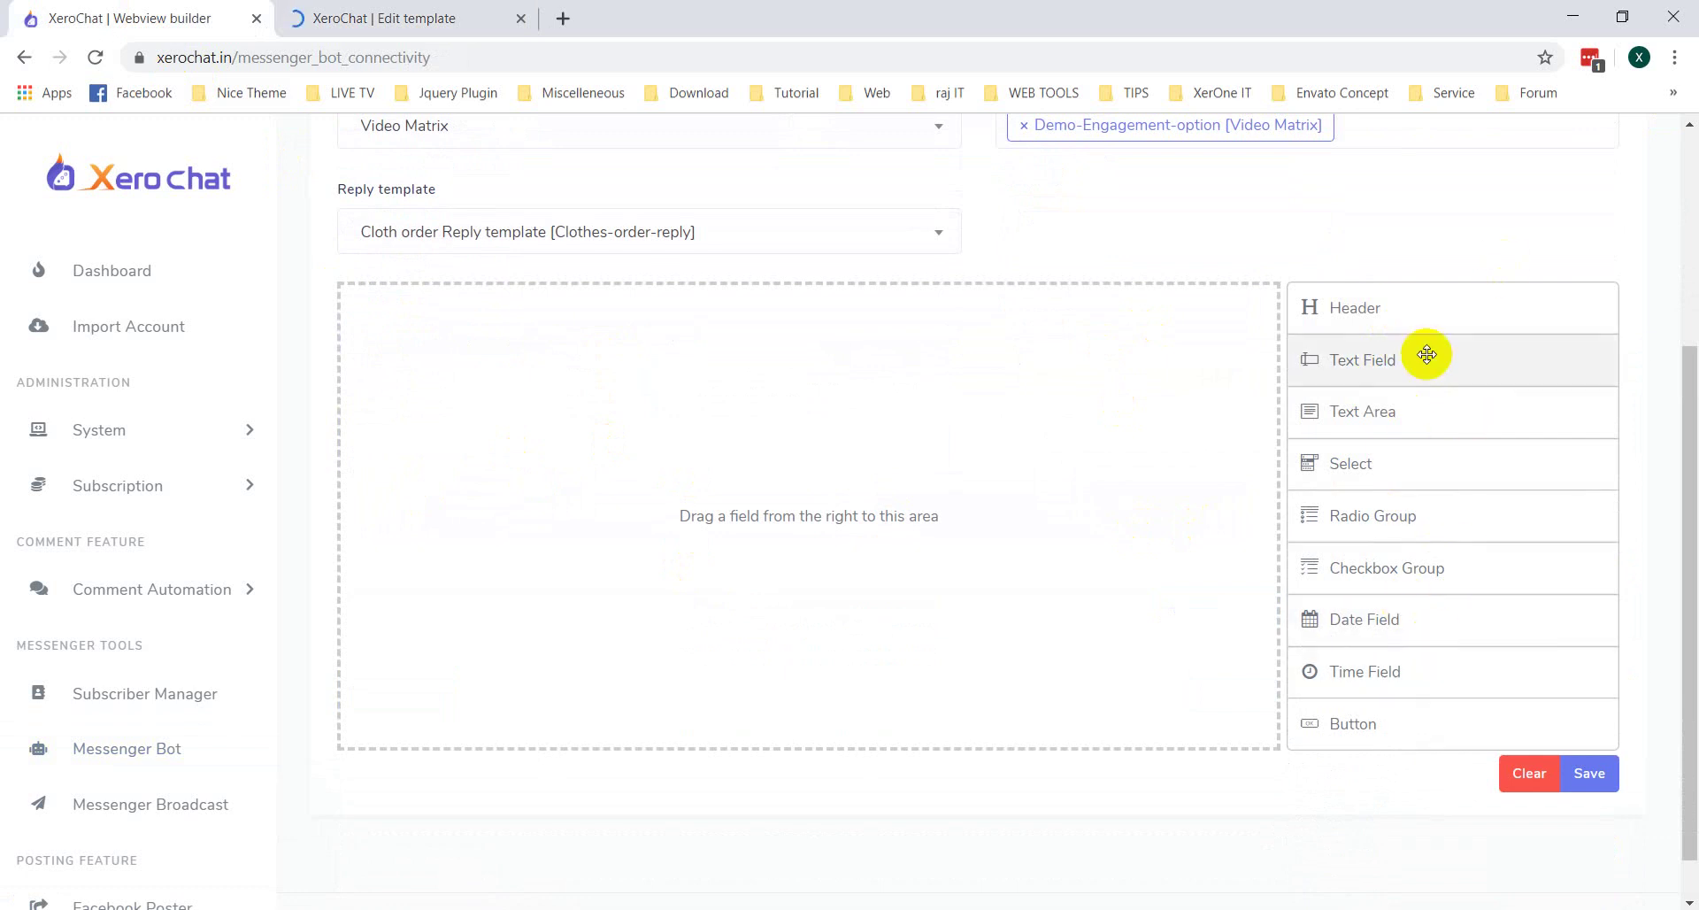
pyautogui.moveTo(1416, 310); pyautogui.dragTo(717, 349)
pyautogui.scroll(1, 537, 522)
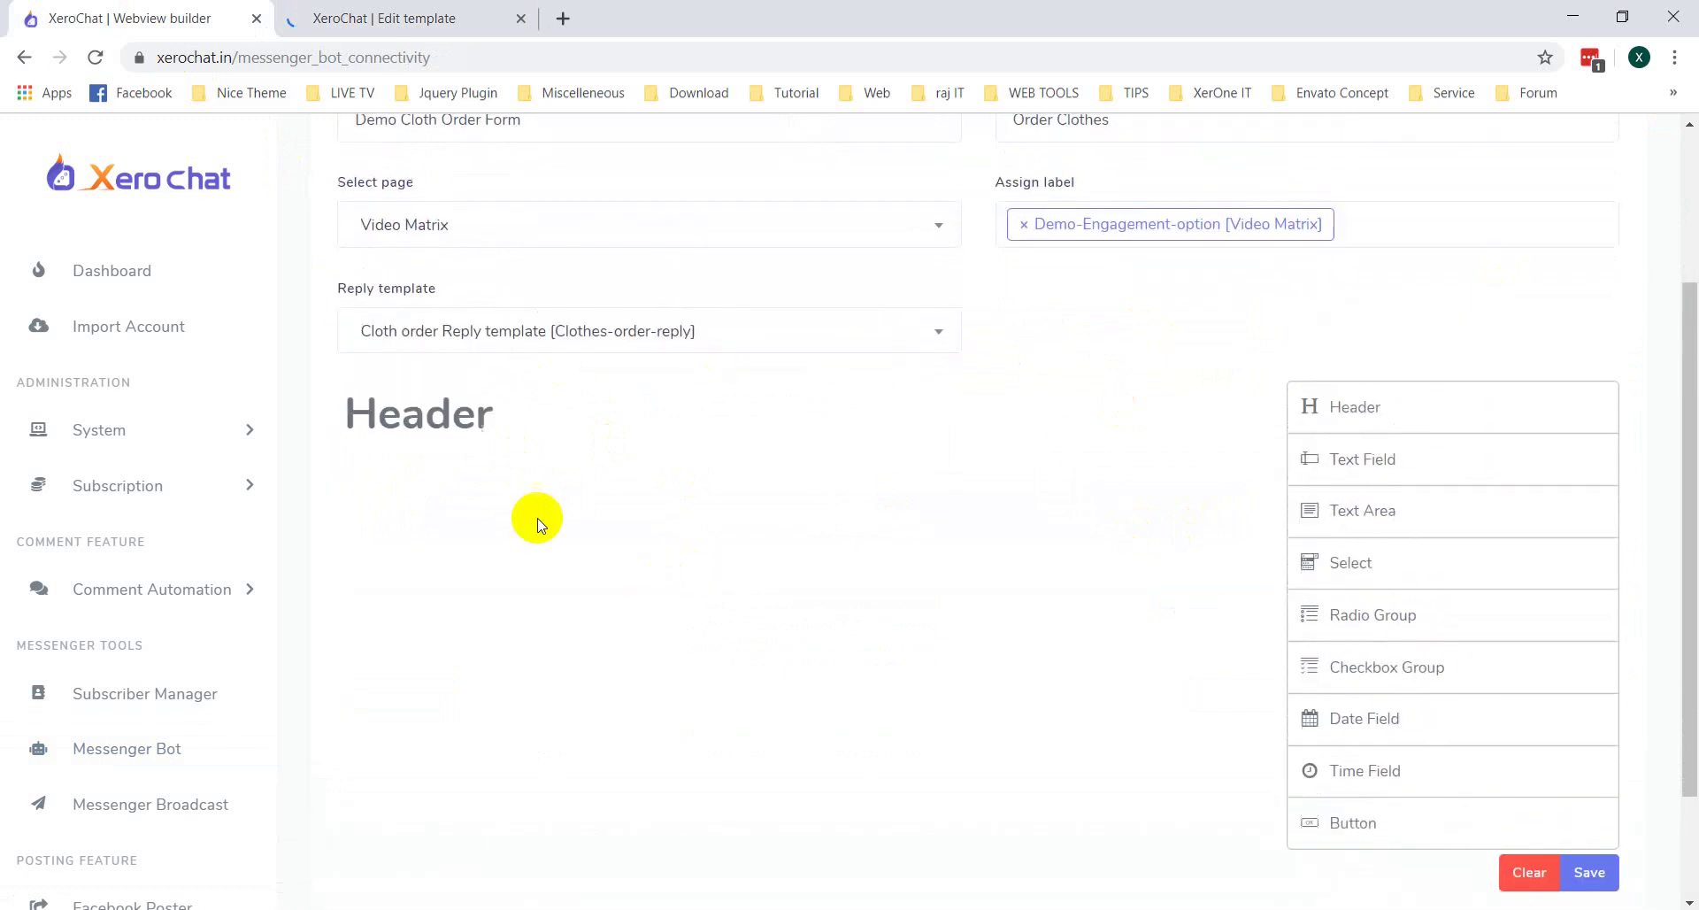
pyautogui.click(1226, 398)
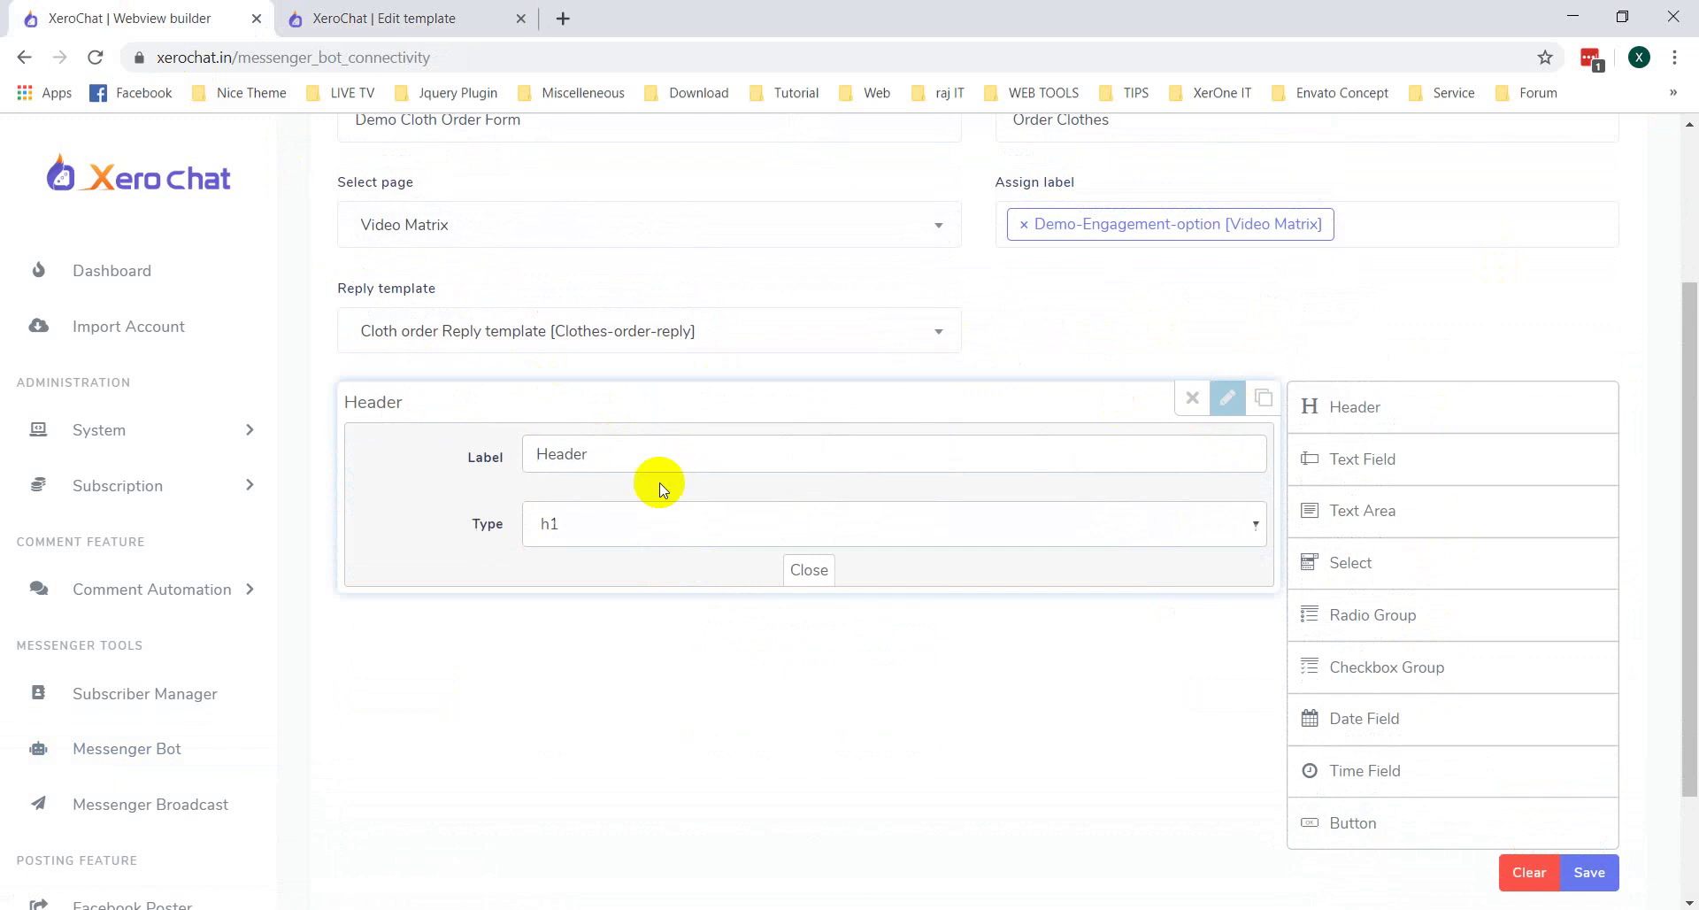
pyautogui.doubleClick(673, 460)
pyautogui.write('Pleas')
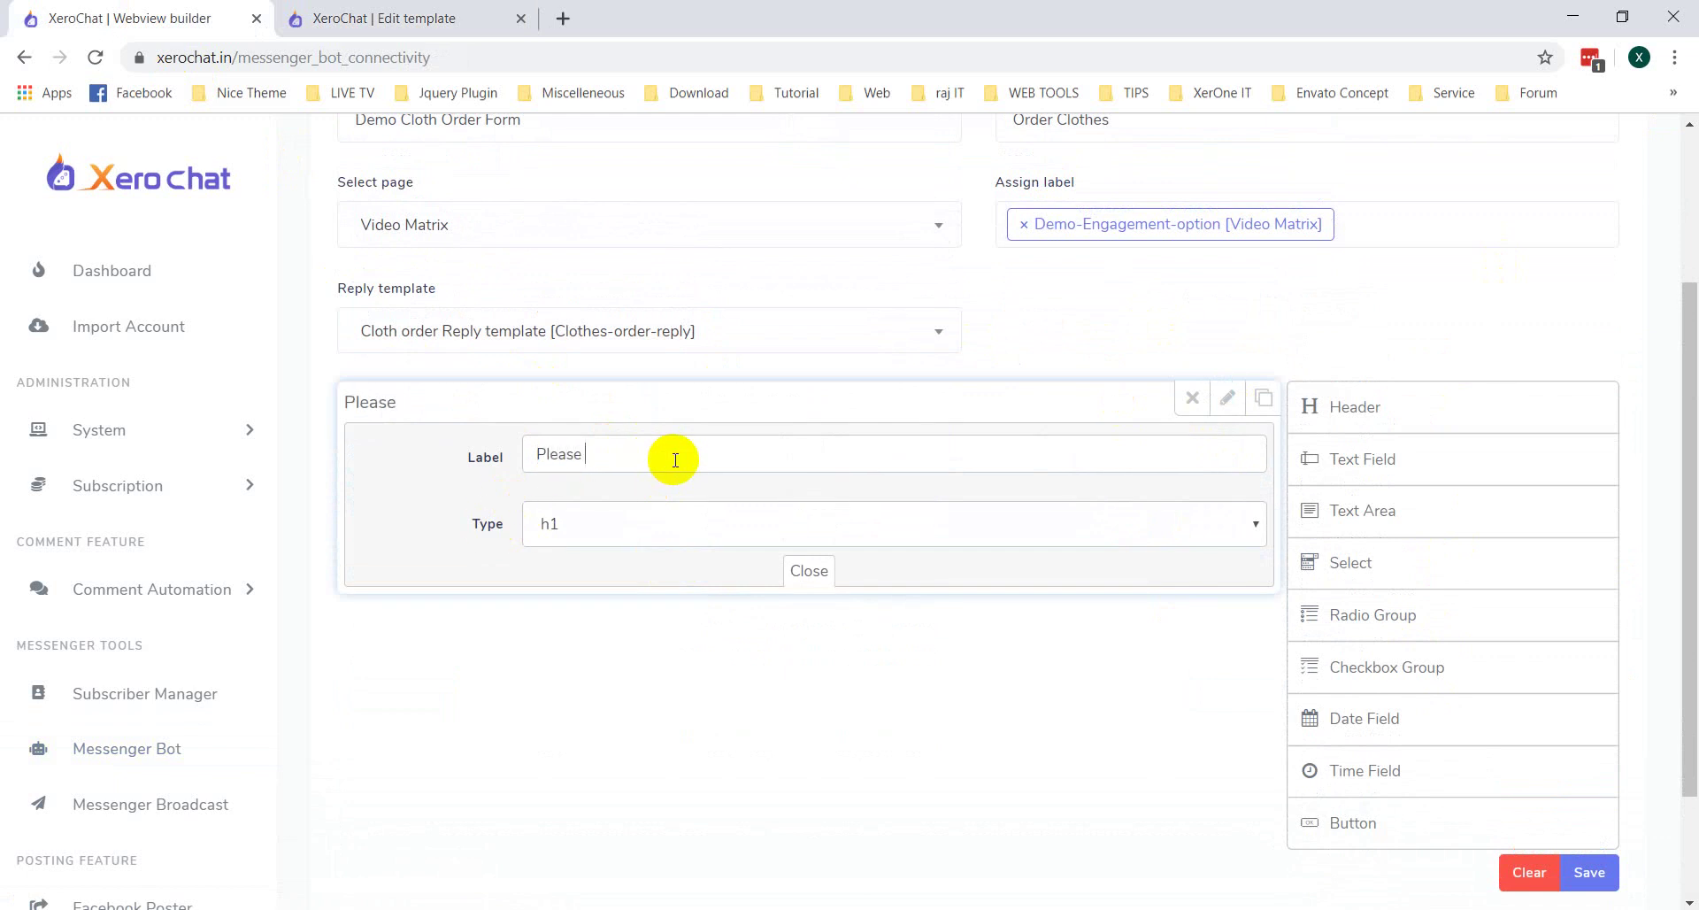
pyautogui.write('e give these inf')
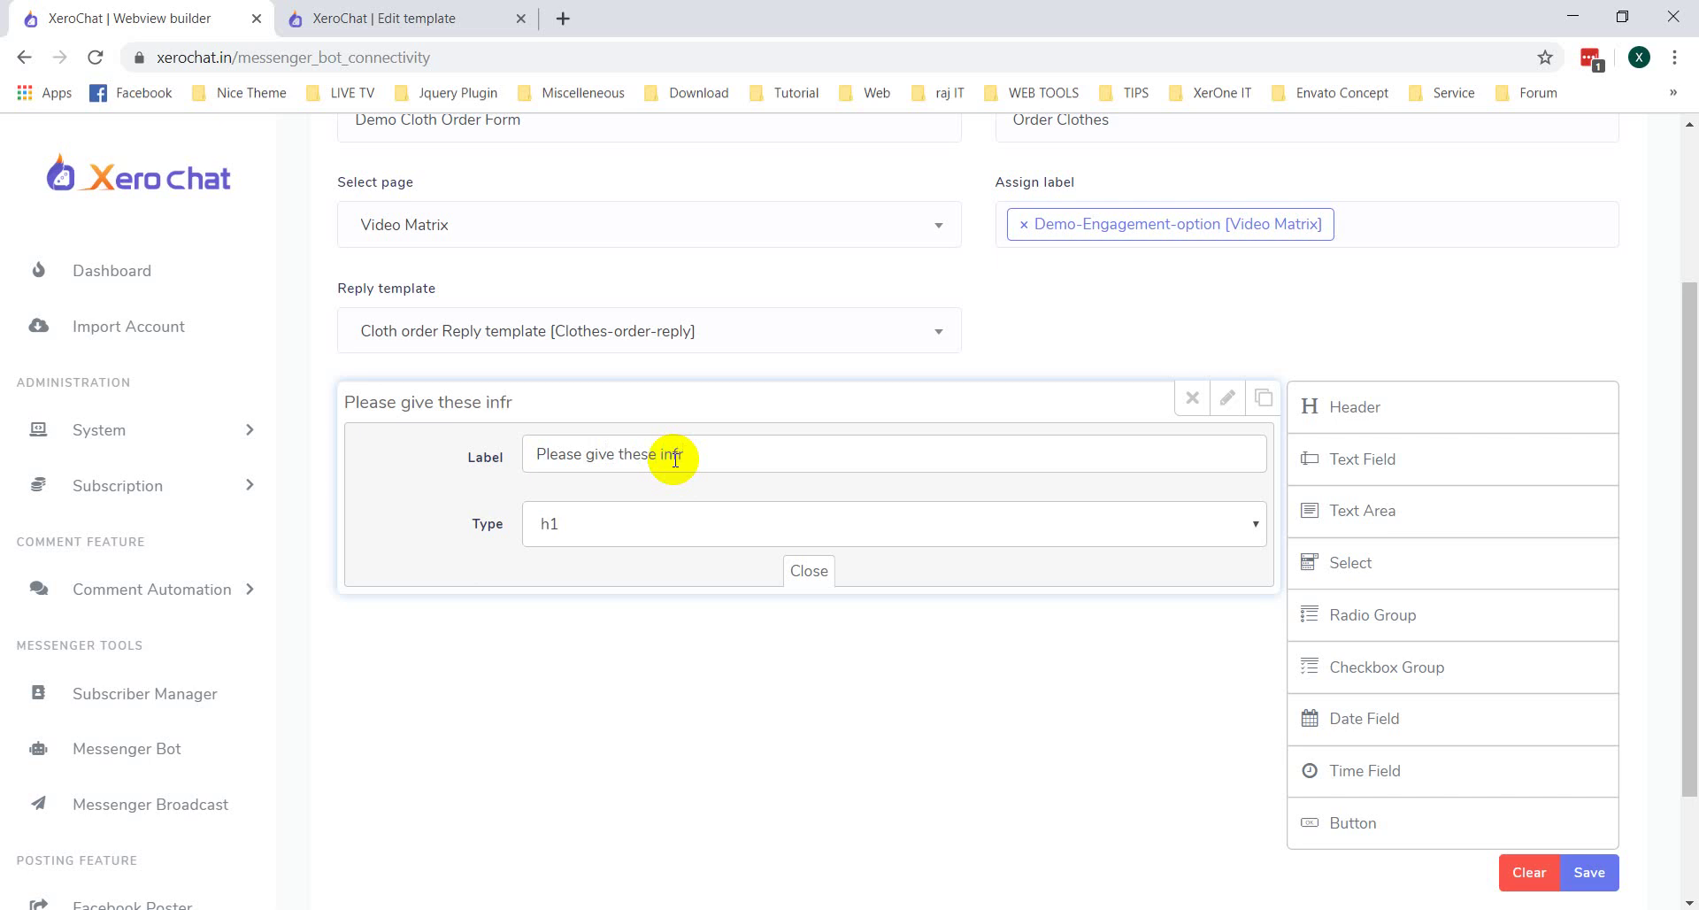
pyautogui.write('ormation.')
pyautogui.click(816, 571)
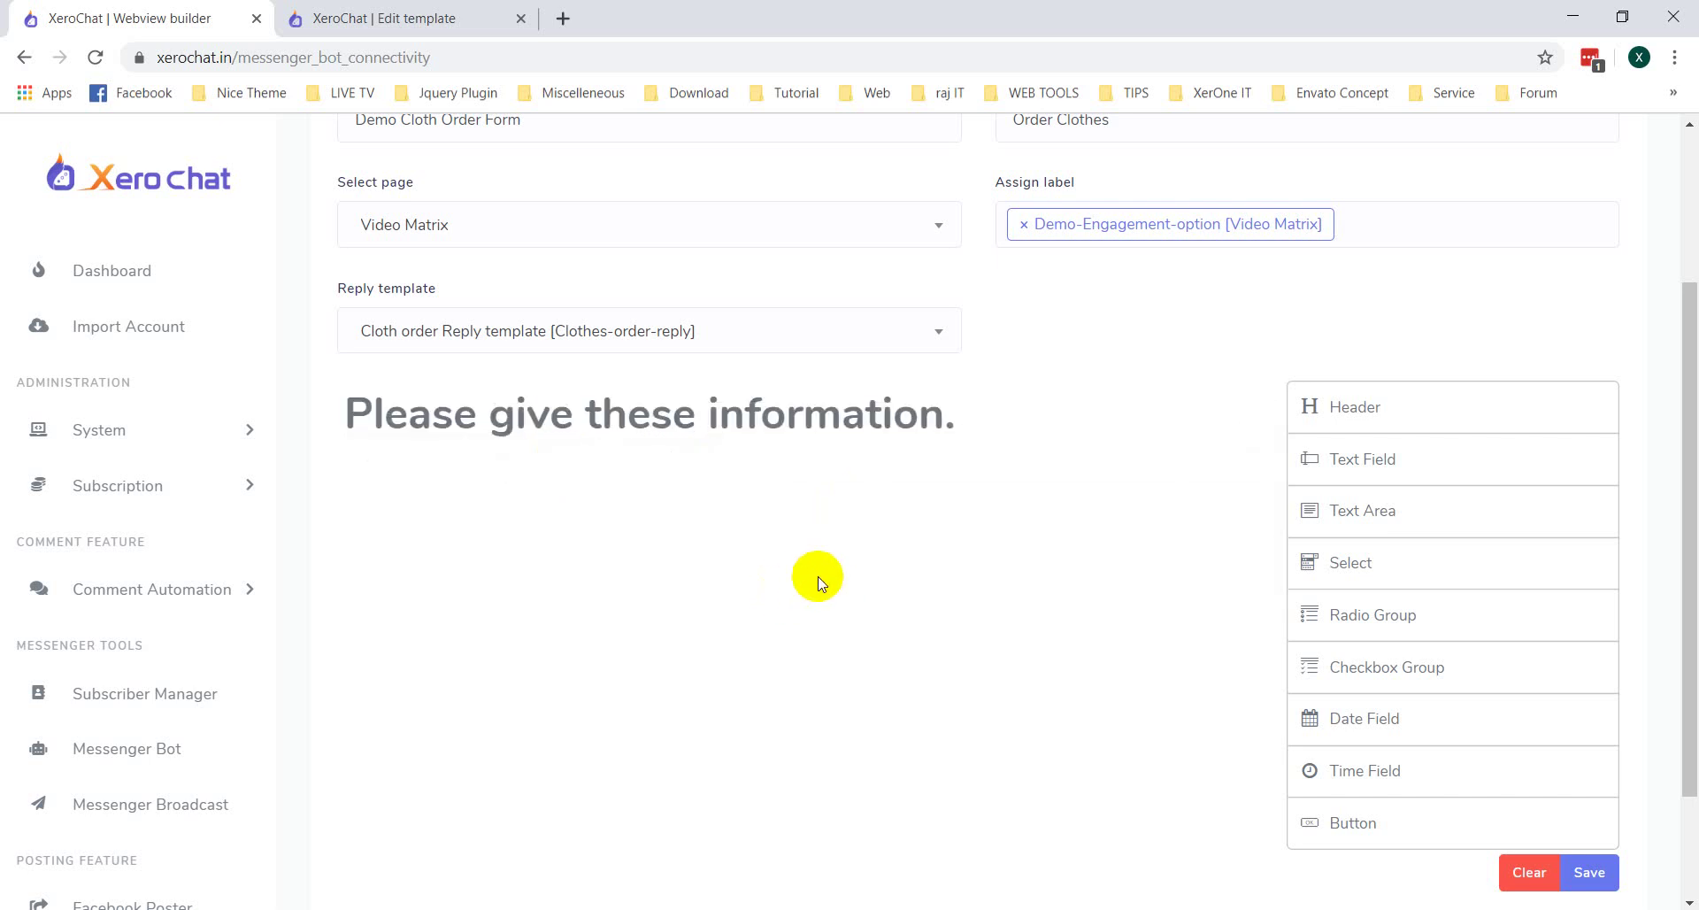
# Step: Add a Radio Group field below the header and open its settings
pyautogui.scroll(-2, 1122, 618)
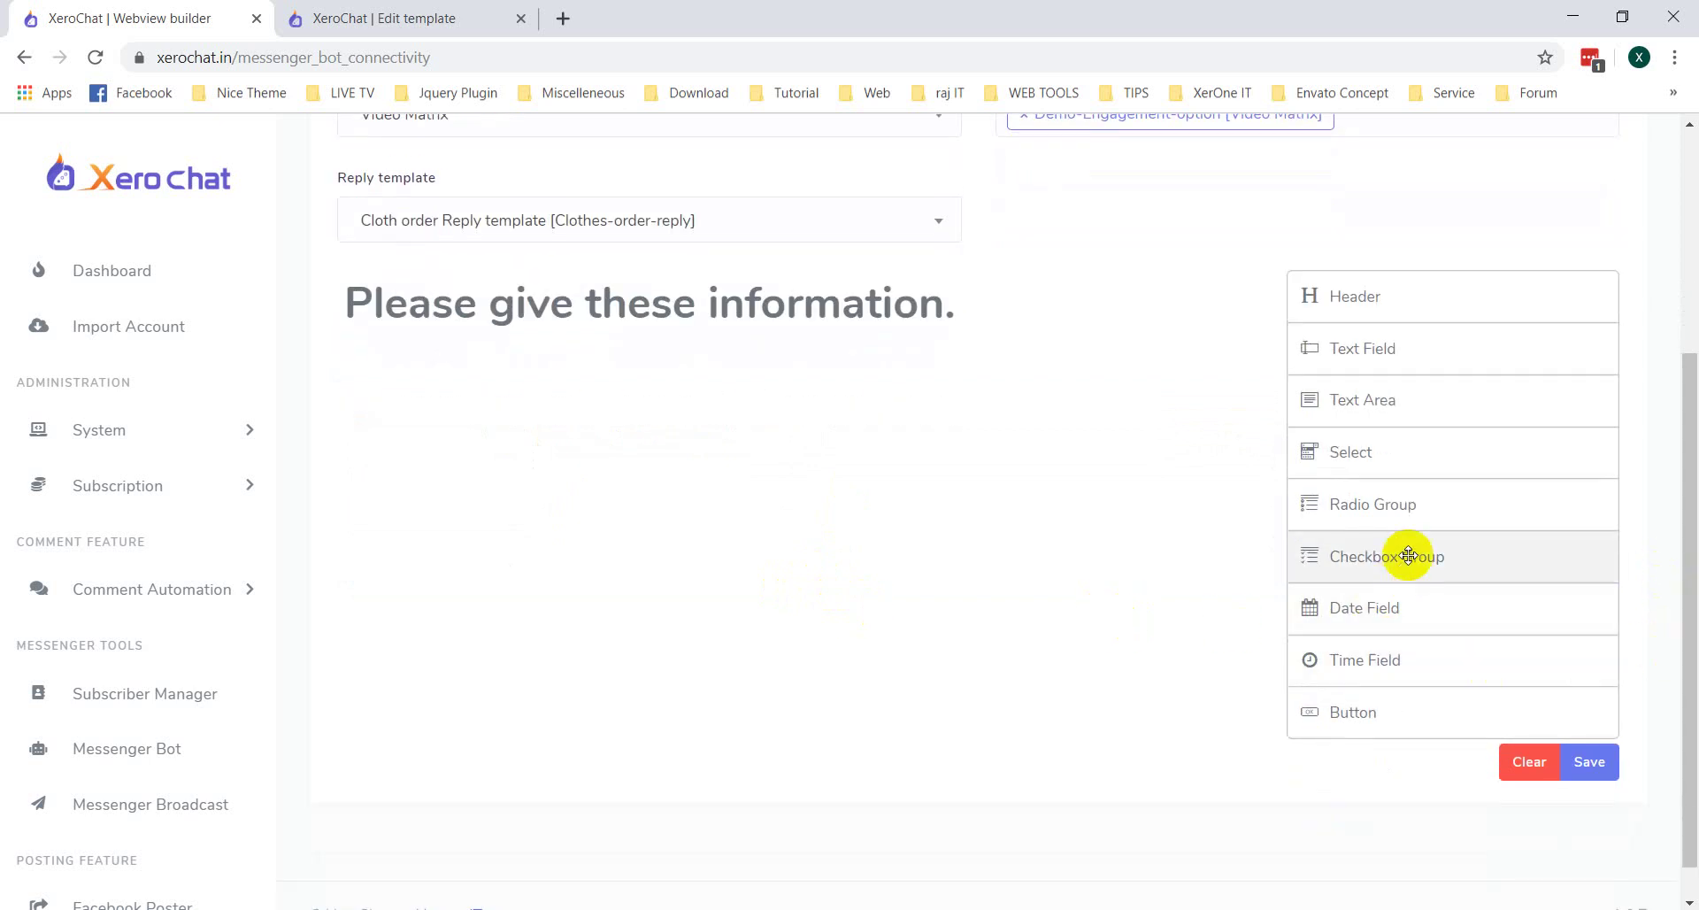
pyautogui.moveTo(1404, 501); pyautogui.dragTo(785, 481)
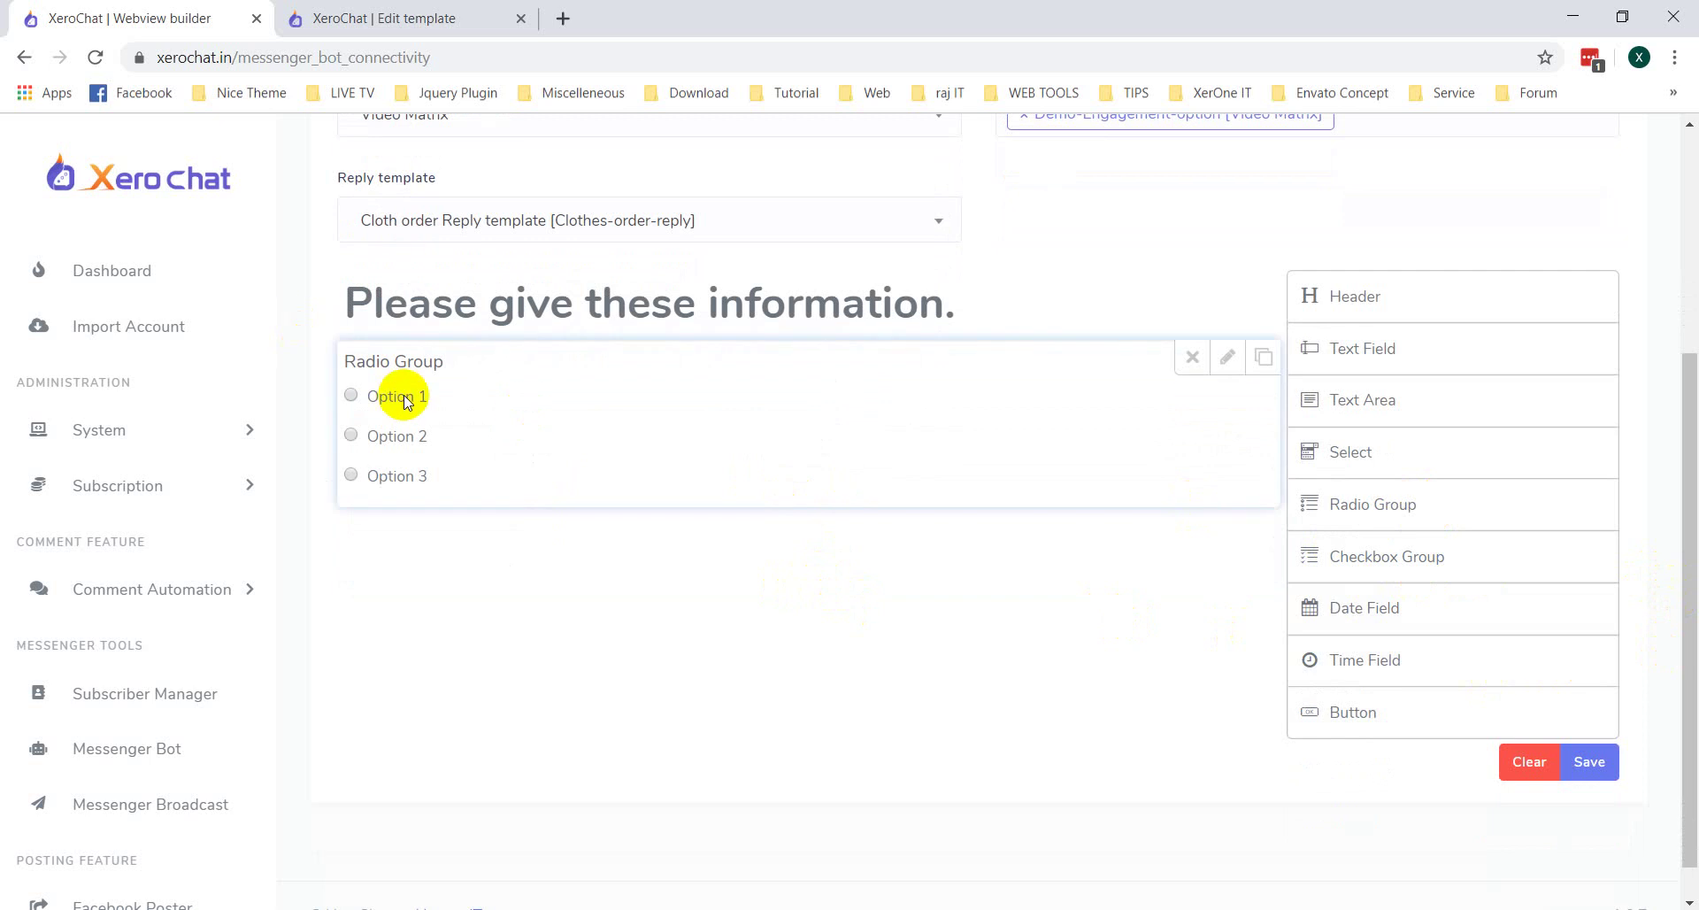
pyautogui.click(1231, 363)
pyautogui.scroll(-1, 626, 645)
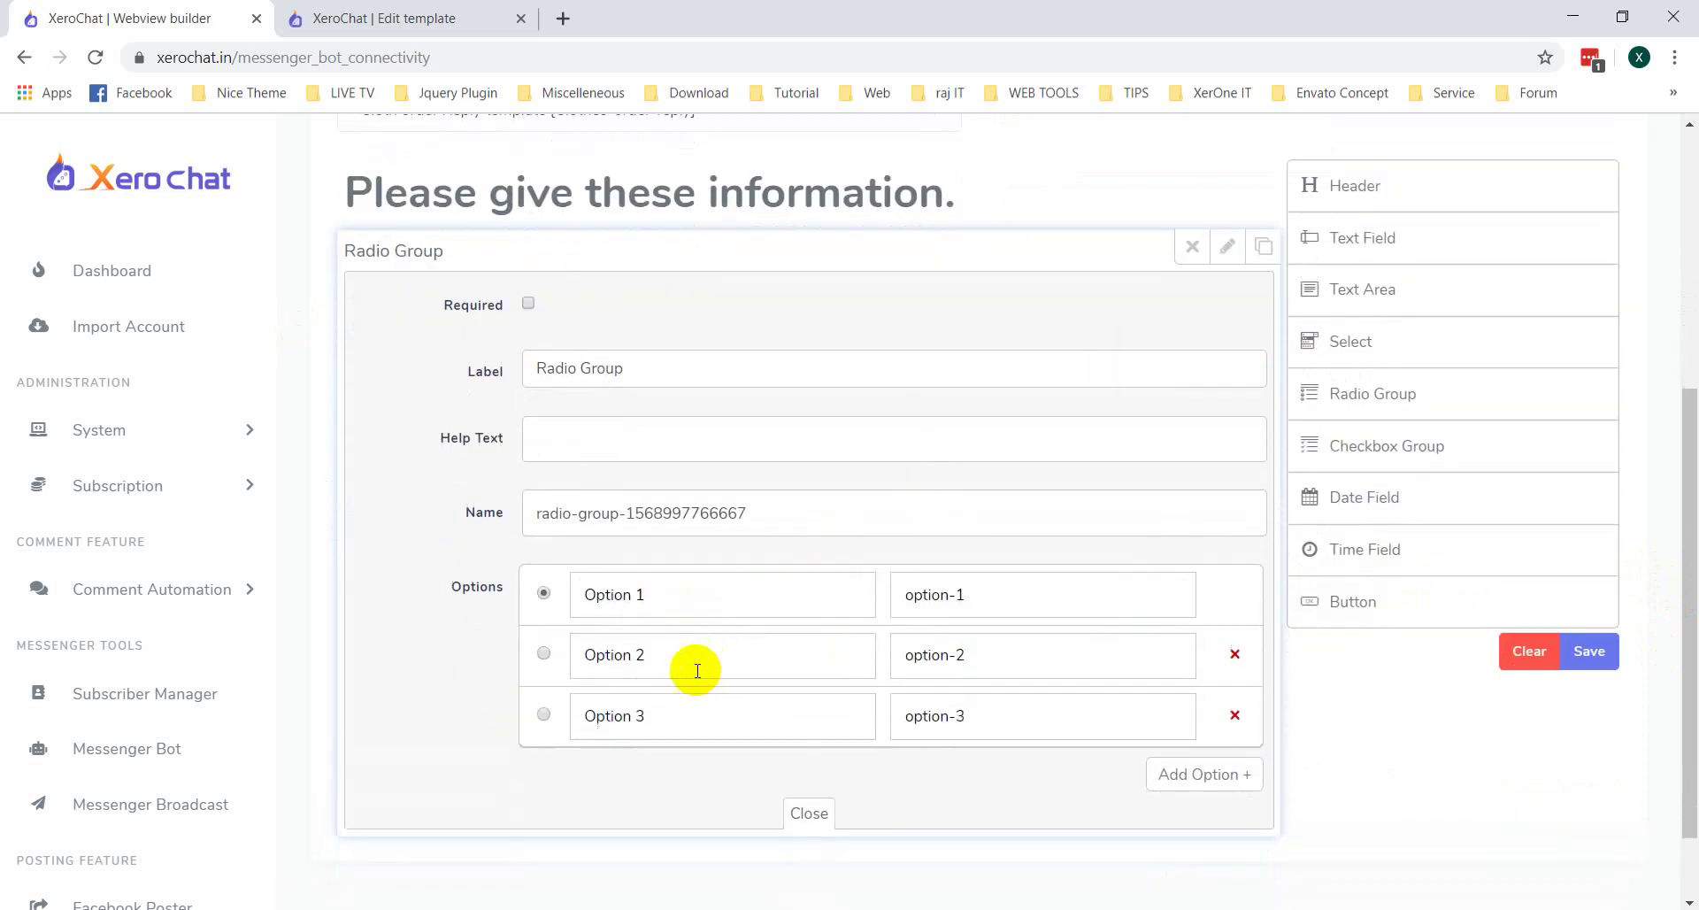
# Step: Set the values of the three radio options to Shirt, Pant and Shoes
pyautogui.tripleClick(979, 599)
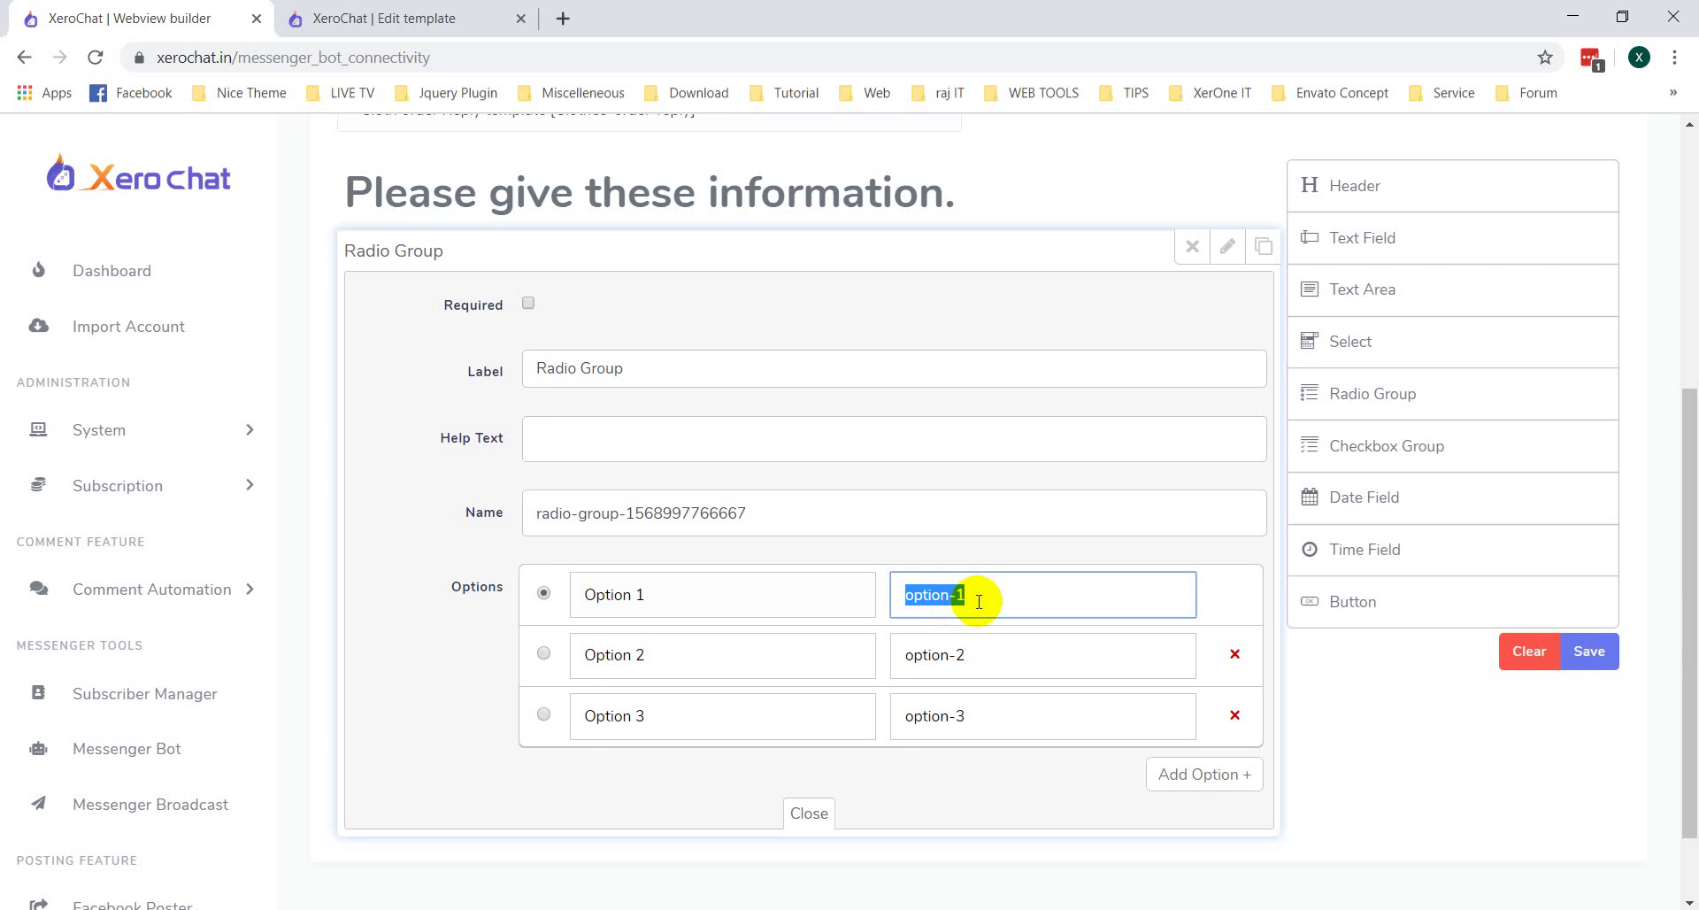
pyautogui.write('Shirt')
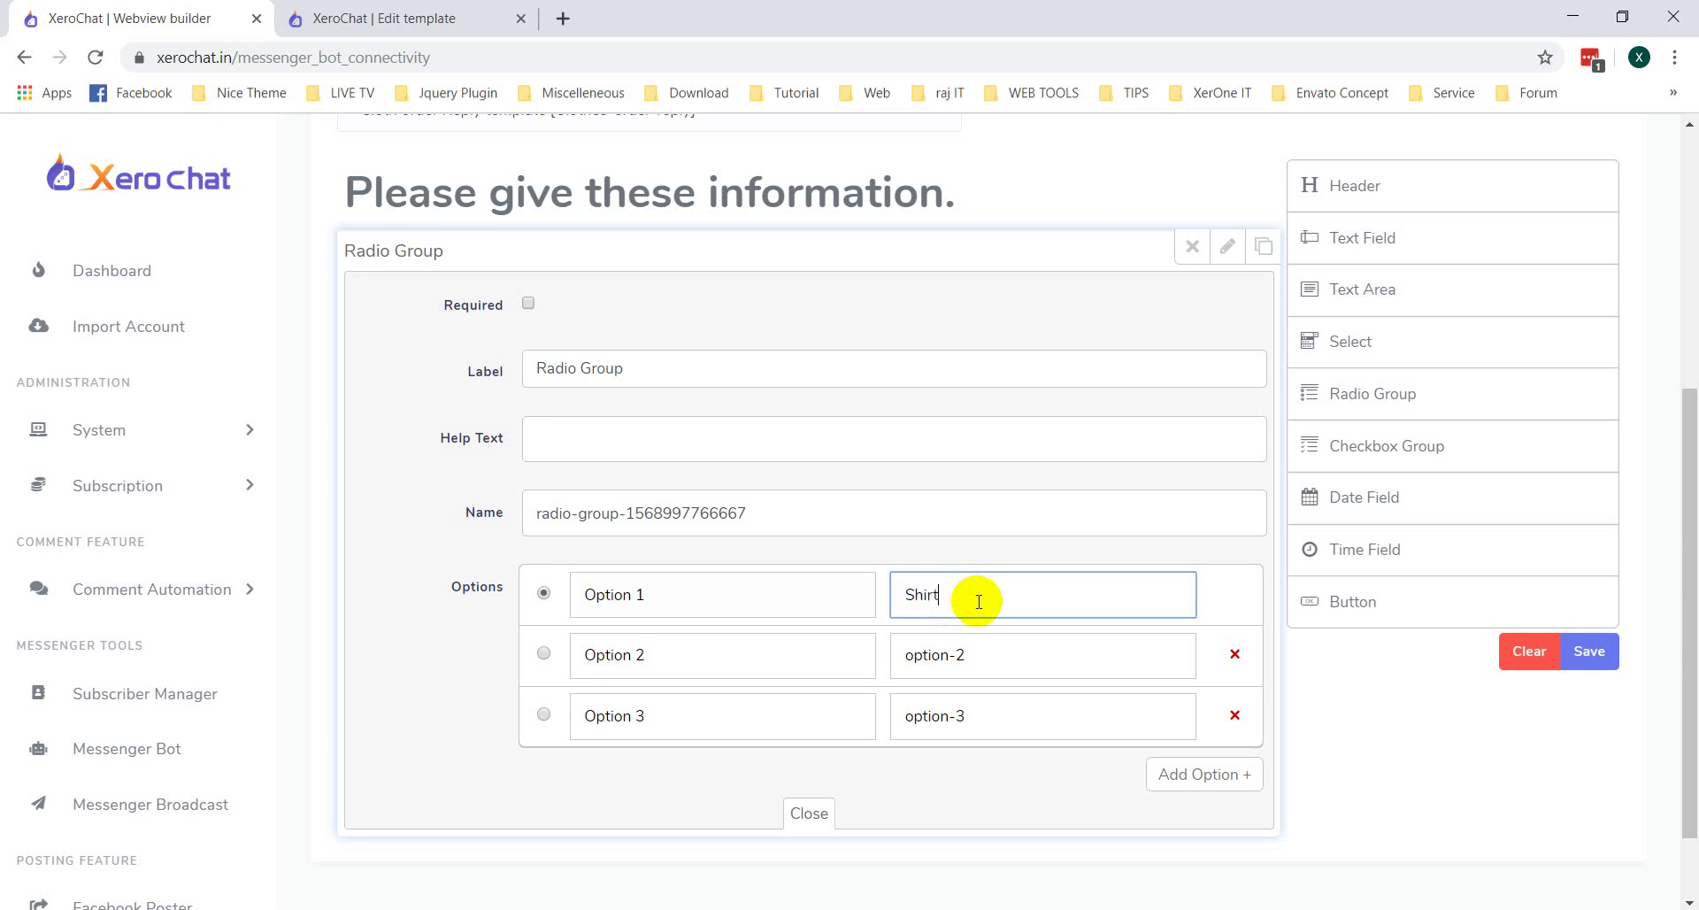
pyautogui.tripleClick(985, 647)
pyautogui.write('Pant')
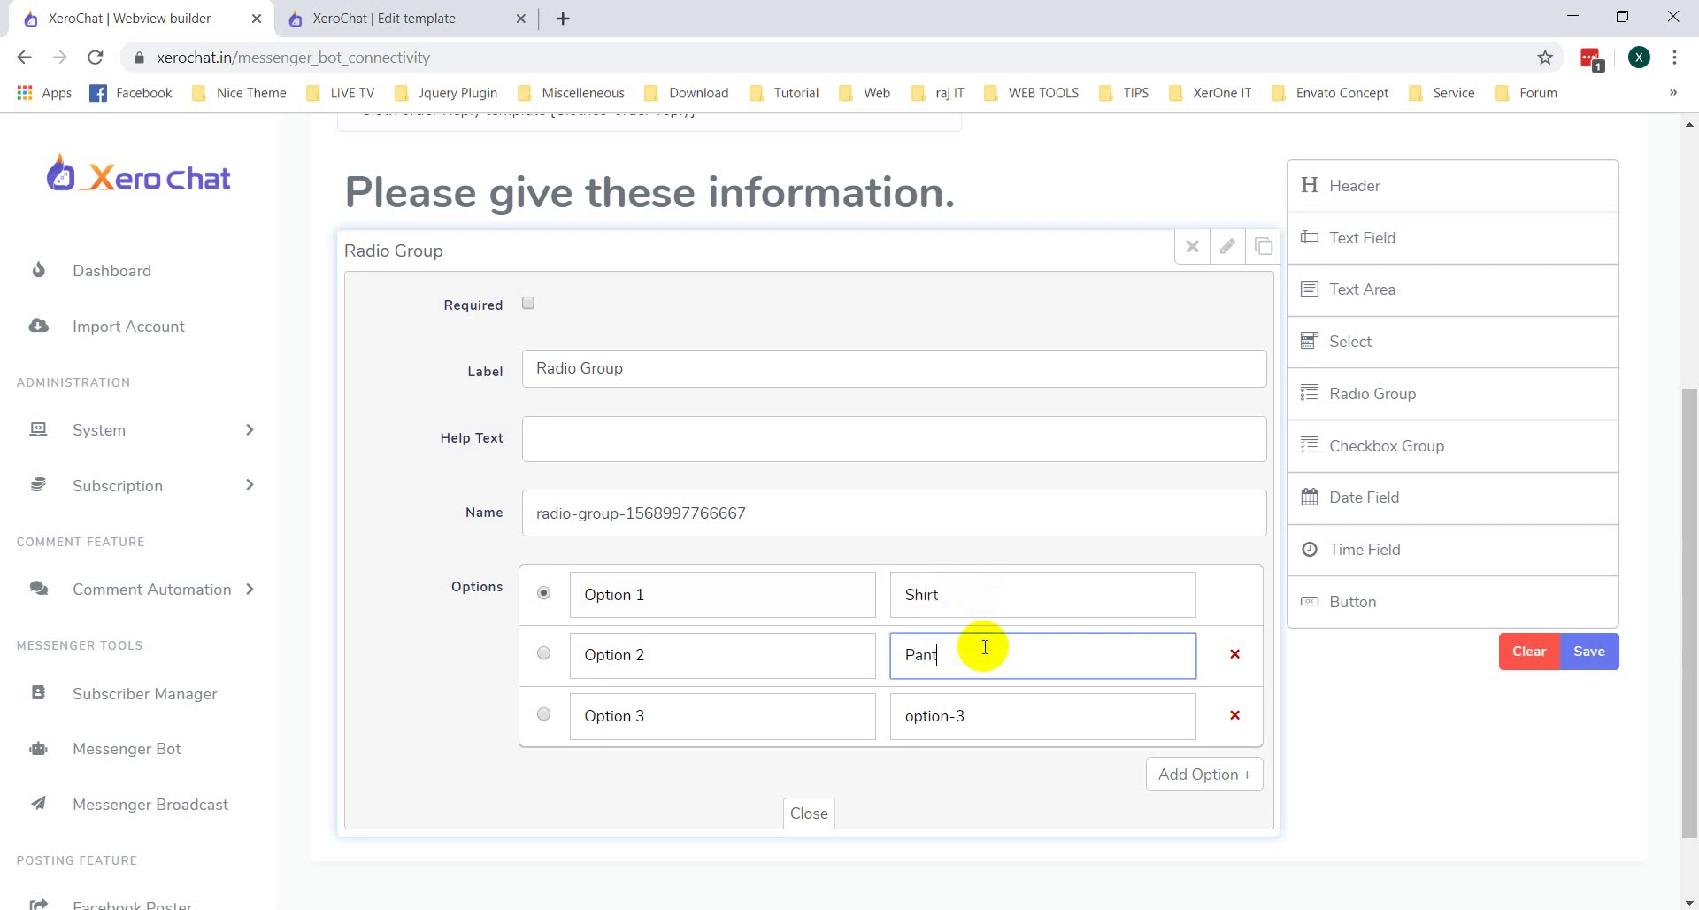
pyautogui.tripleClick(980, 698)
pyautogui.write('S')
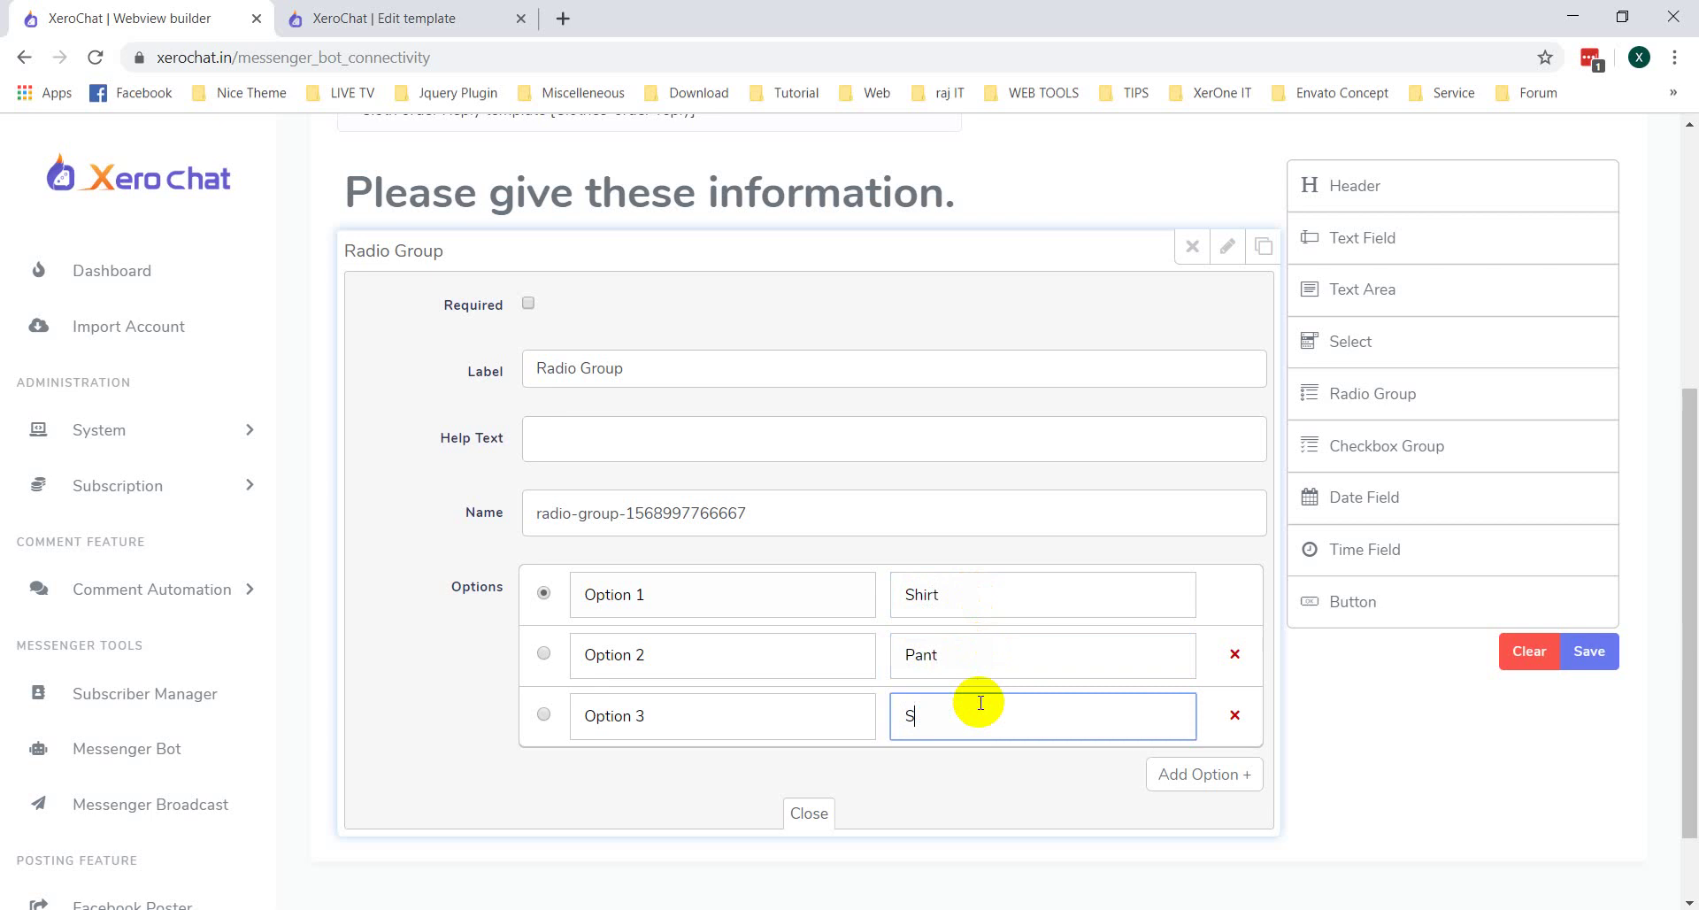
pyautogui.write('hoes')
# Step: Set the labels of the three radio options to Shirt, Pant and Shoes, matching their values
pyautogui.tripleClick(683, 575)
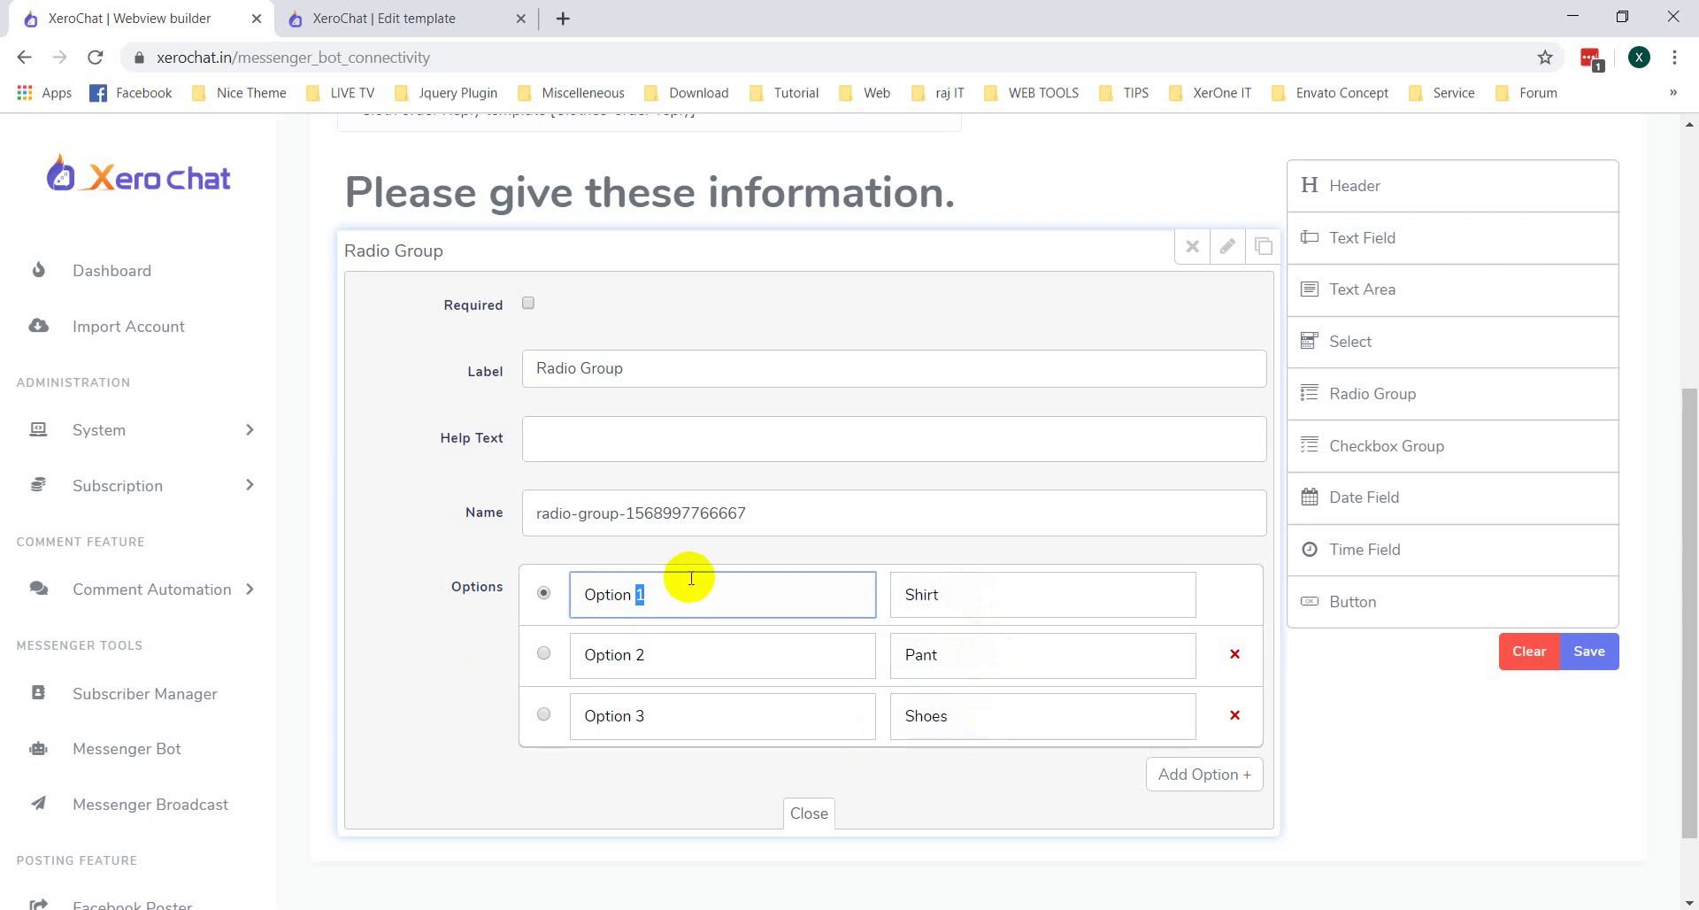
pyautogui.write('Shirt')
pyautogui.tripleClick(698, 662)
pyautogui.write('Pant')
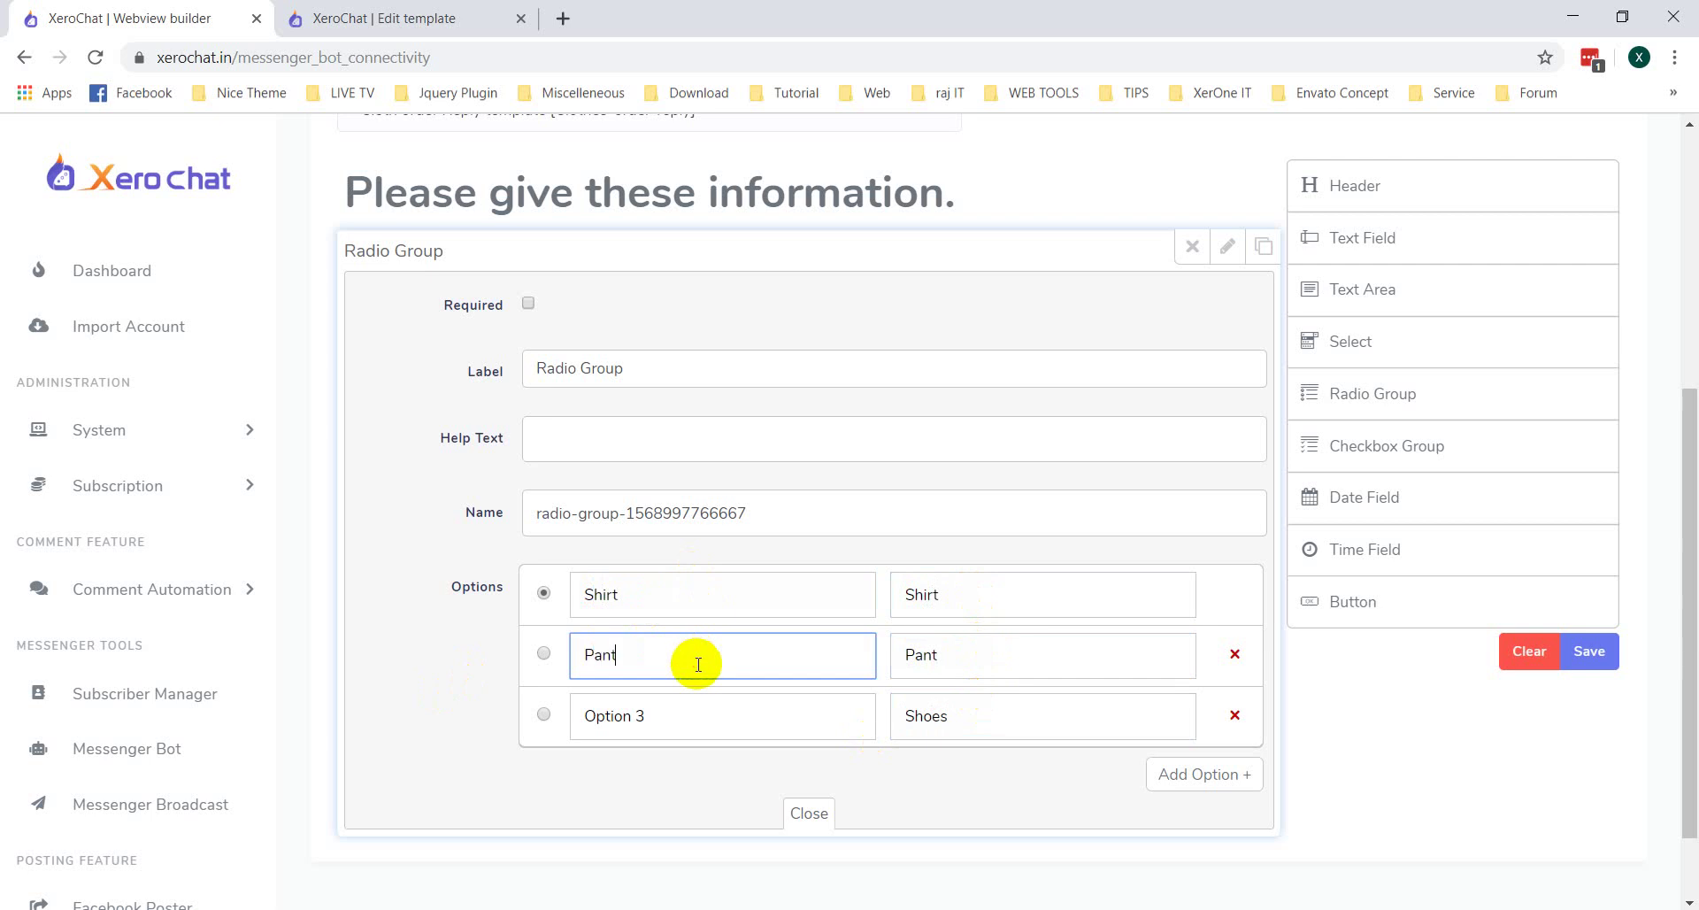
pyautogui.tripleClick(698, 715)
pyautogui.write('Shoes')
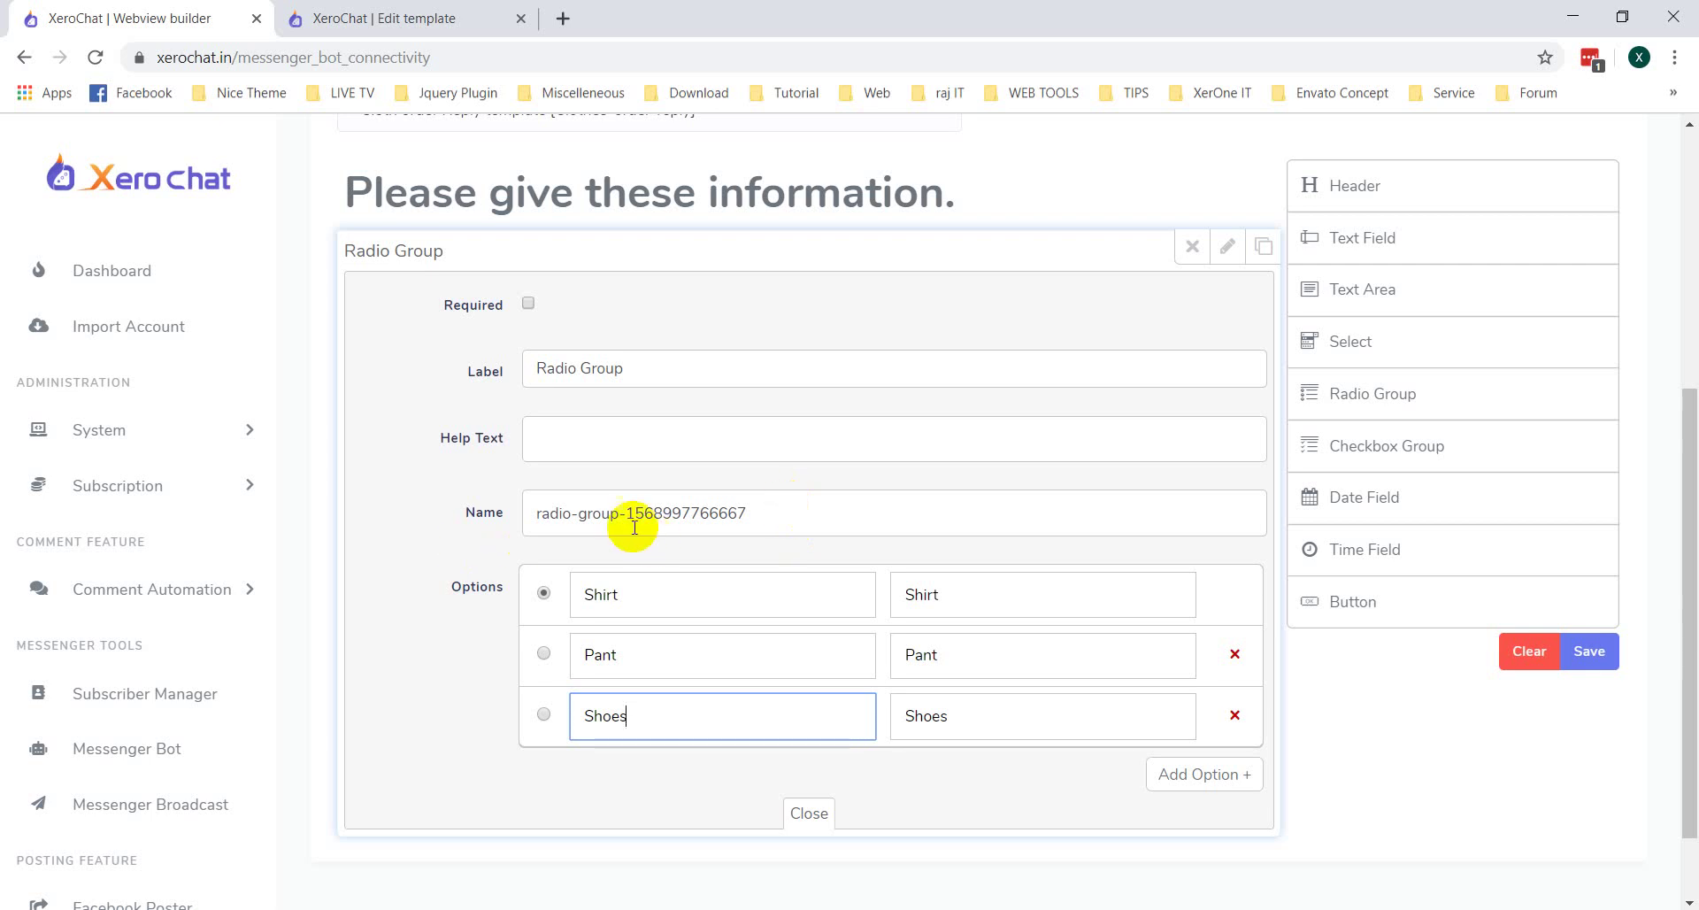
# Step: Name the radio group product-type and close its settings
pyautogui.tripleClick(803, 510)
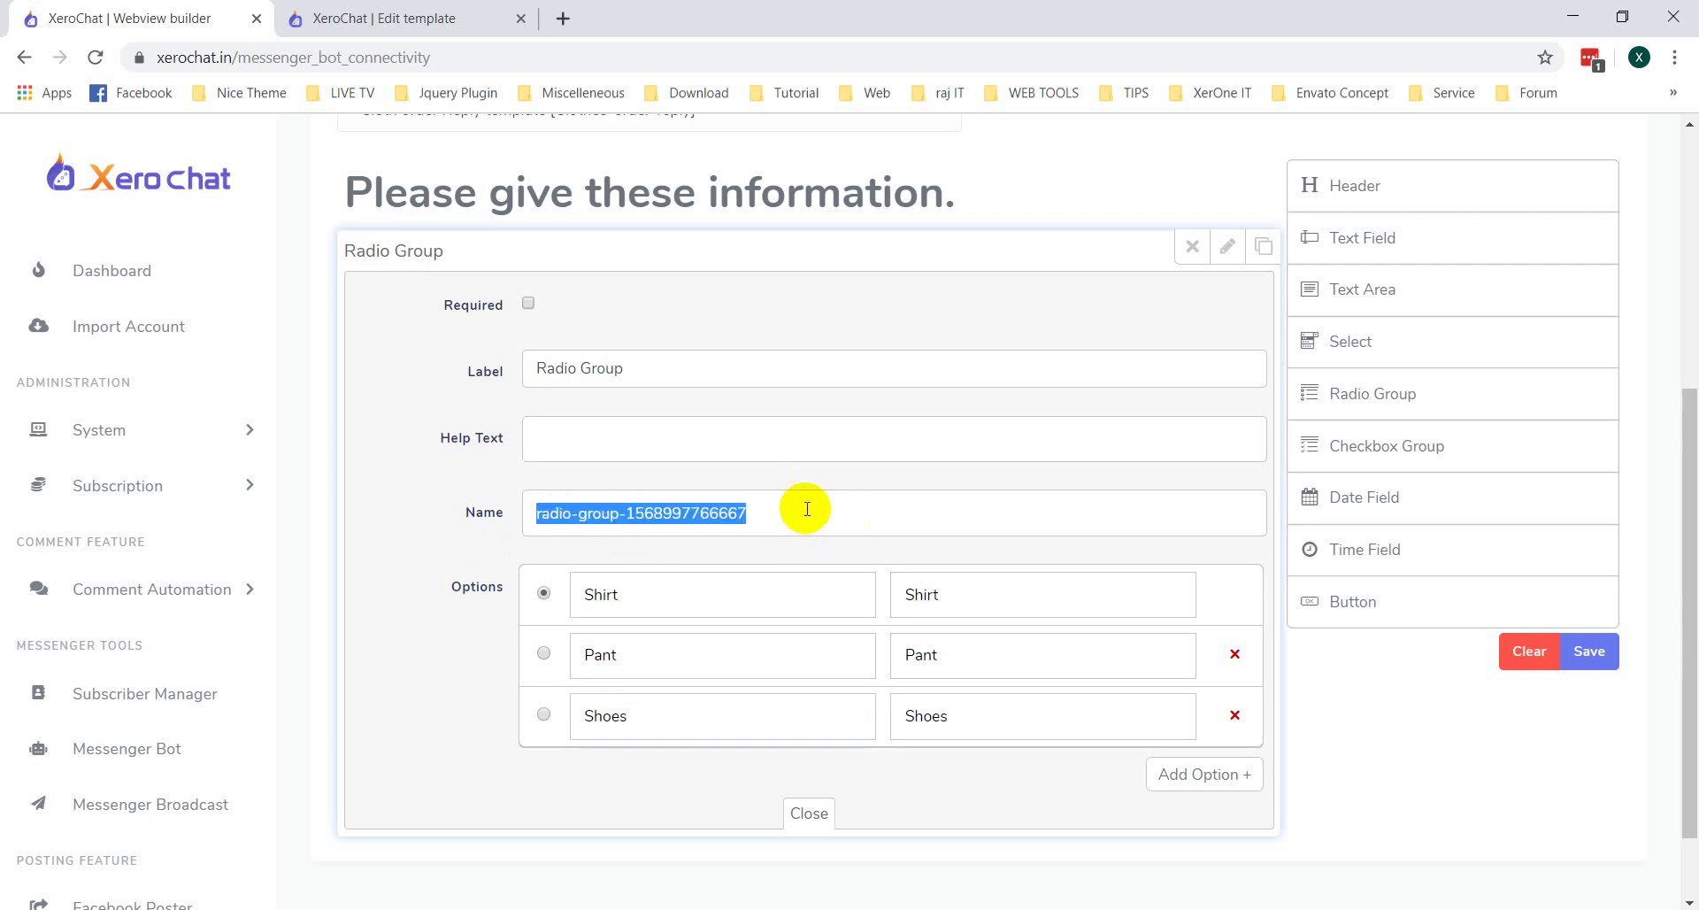
pyautogui.press('BackSpace')
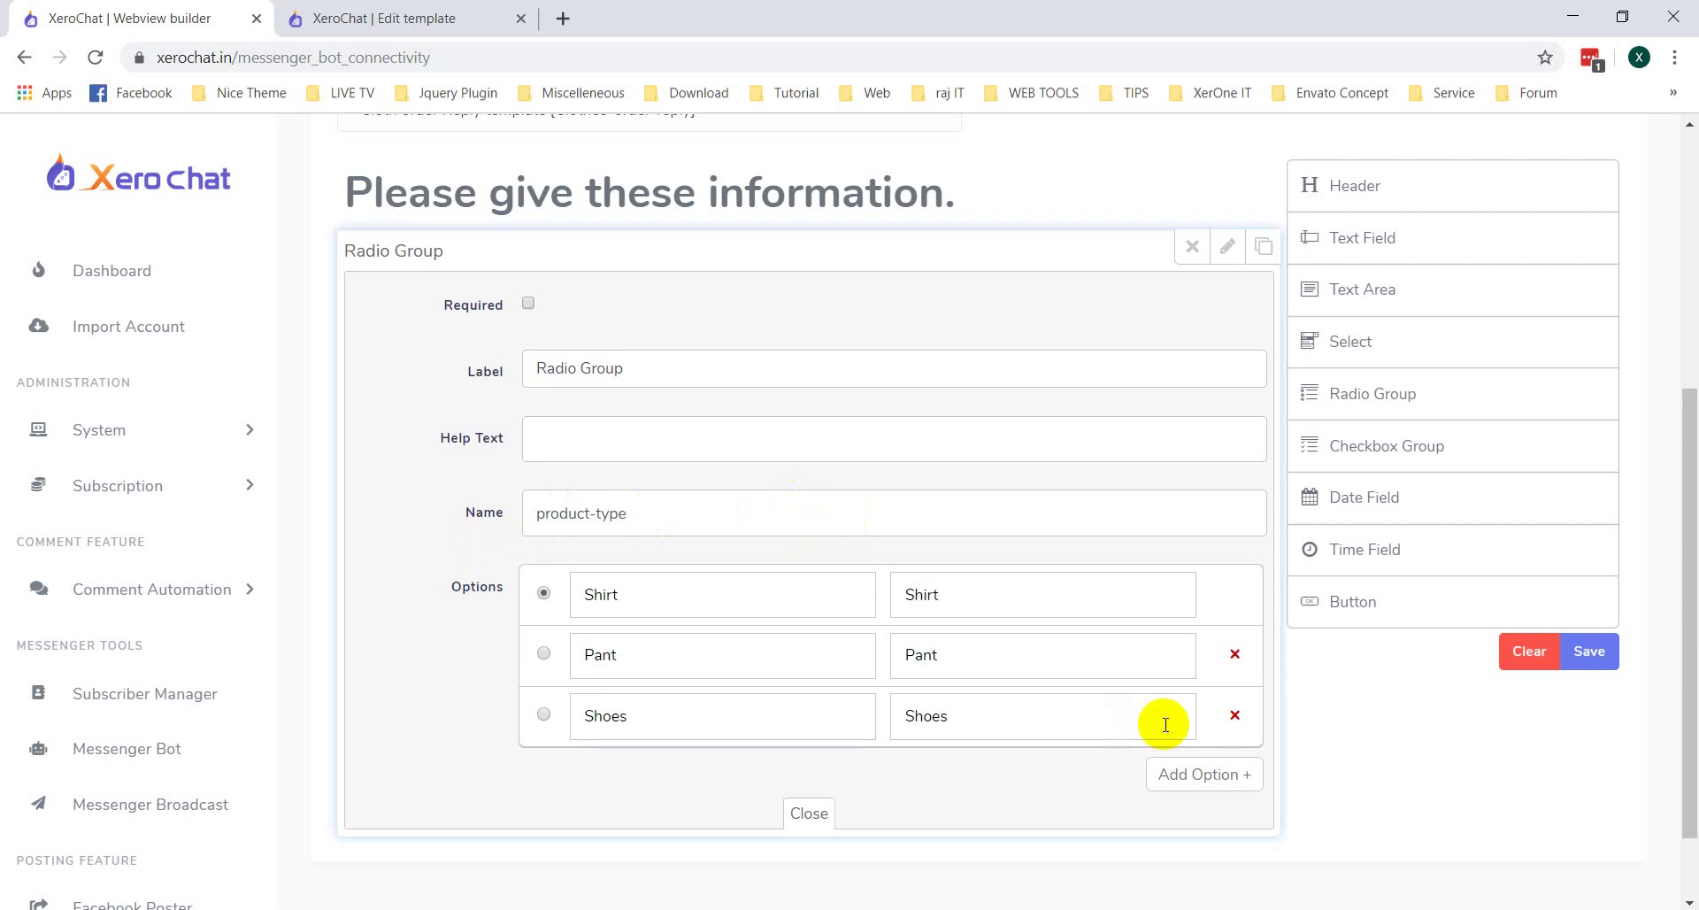
pyautogui.click(809, 813)
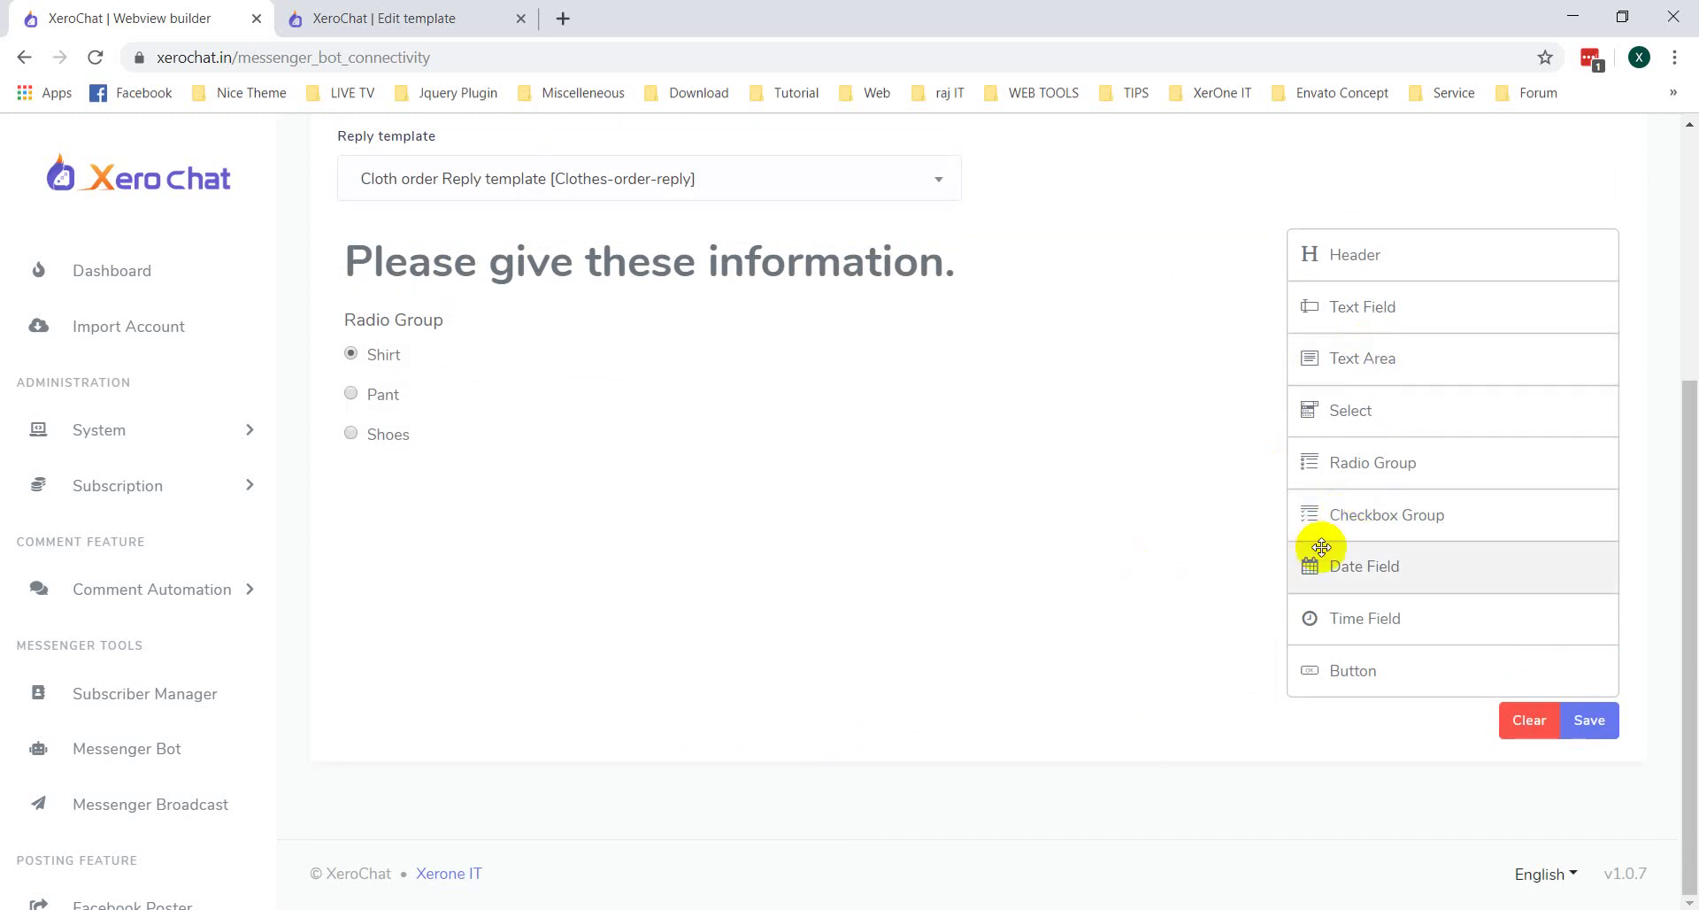
# Step: Add a second Radio Group below the product options and label the first group "Select Product"
pyautogui.moveTo(1425, 463)
pyautogui.mouseDown()
pyautogui.moveTo(887, 523)
pyautogui.moveTo(531, 508)
pyautogui.mouseUp()
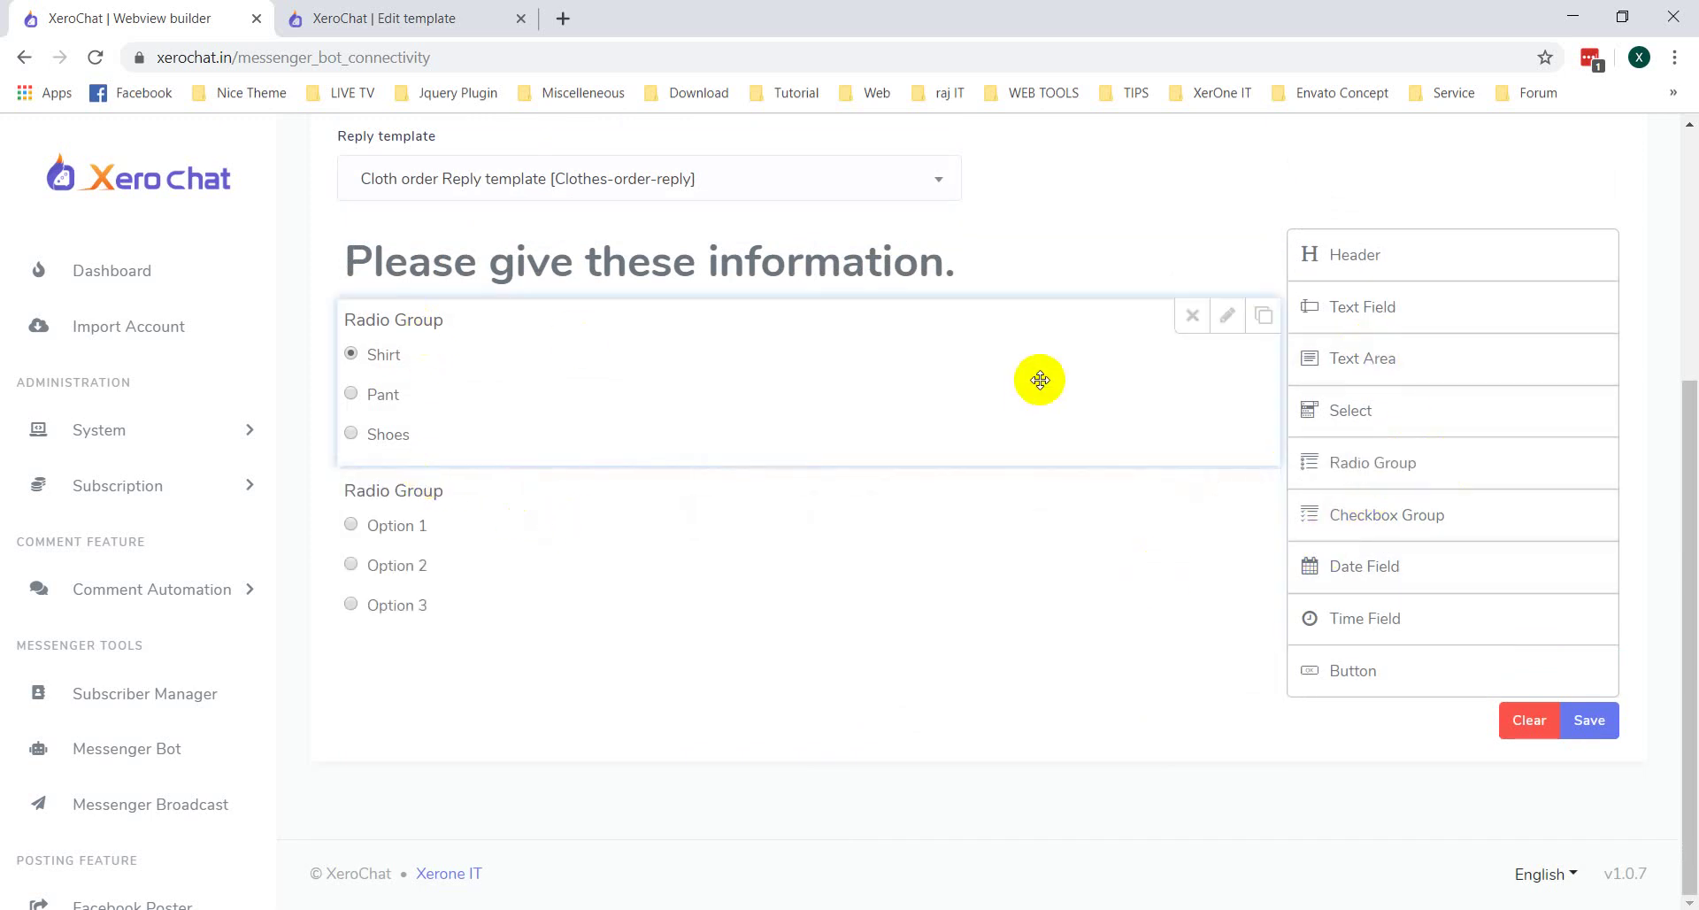
pyautogui.click(1223, 326)
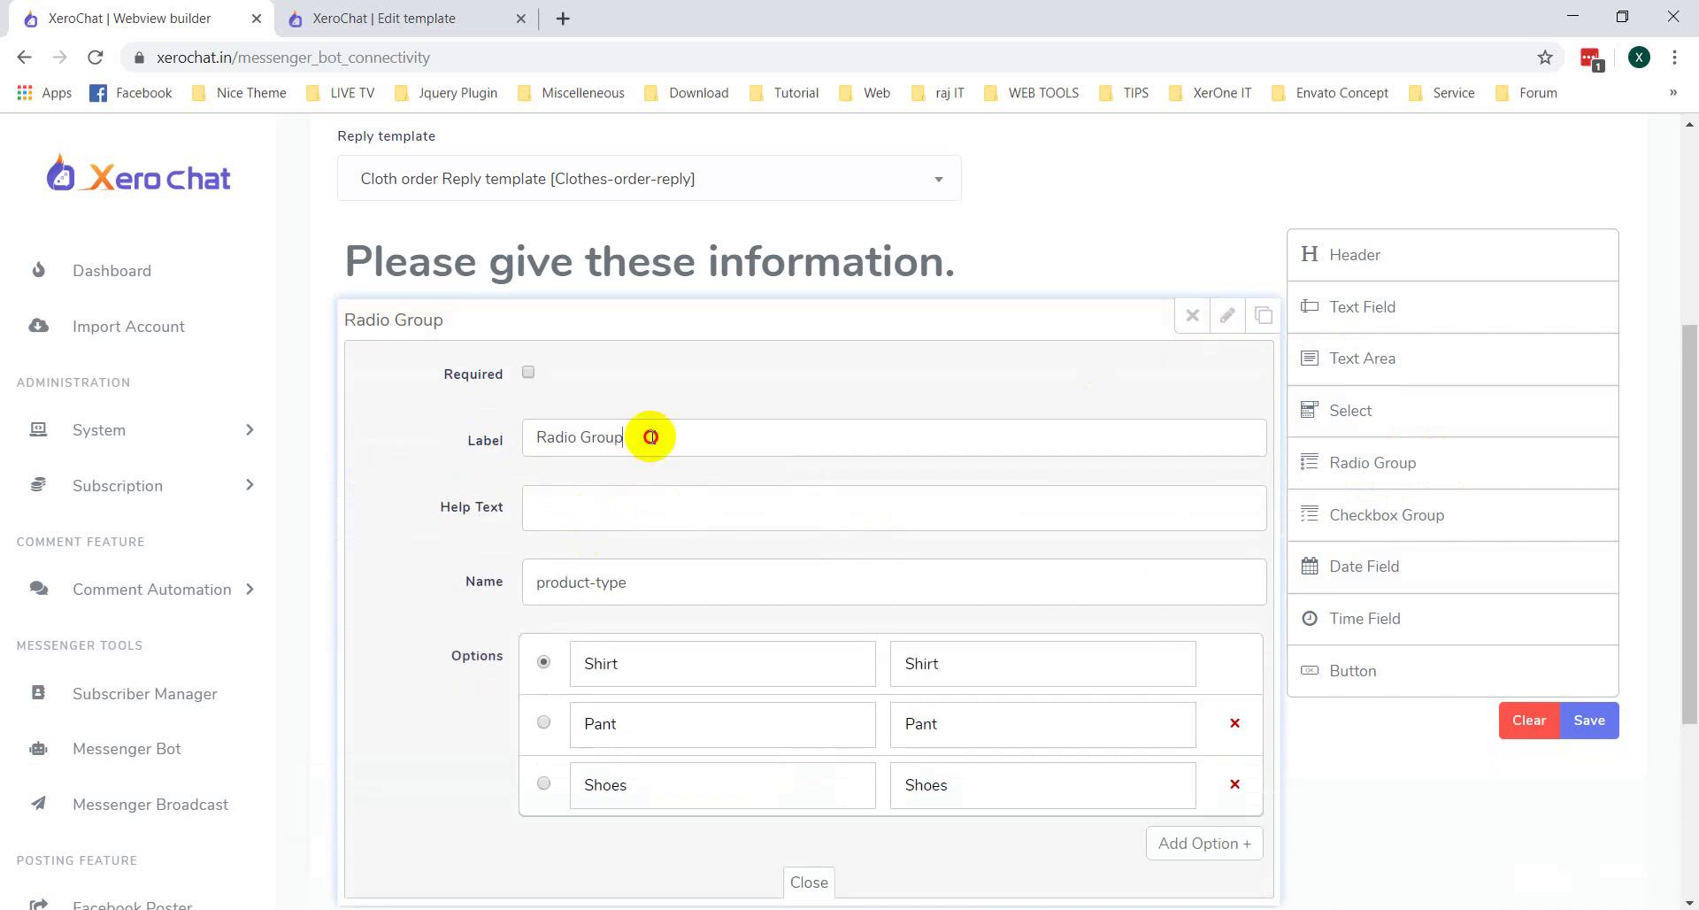
pyautogui.tripleClick(653, 436)
pyautogui.write('Sele')
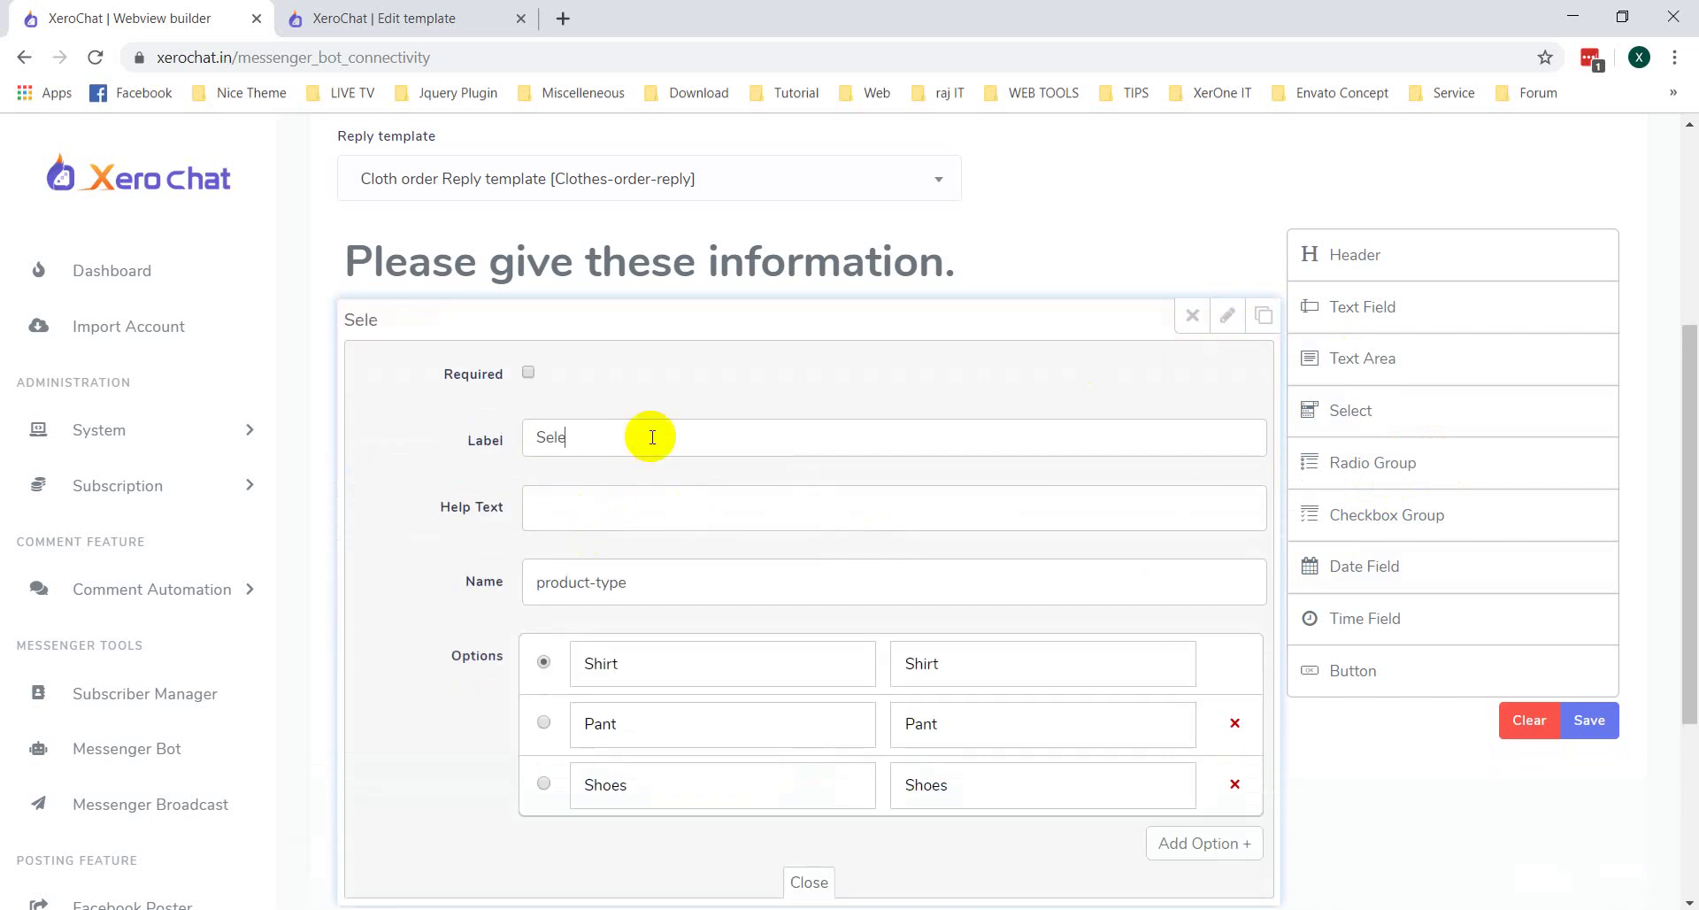
pyautogui.write('ct Product')
pyautogui.click(814, 880)
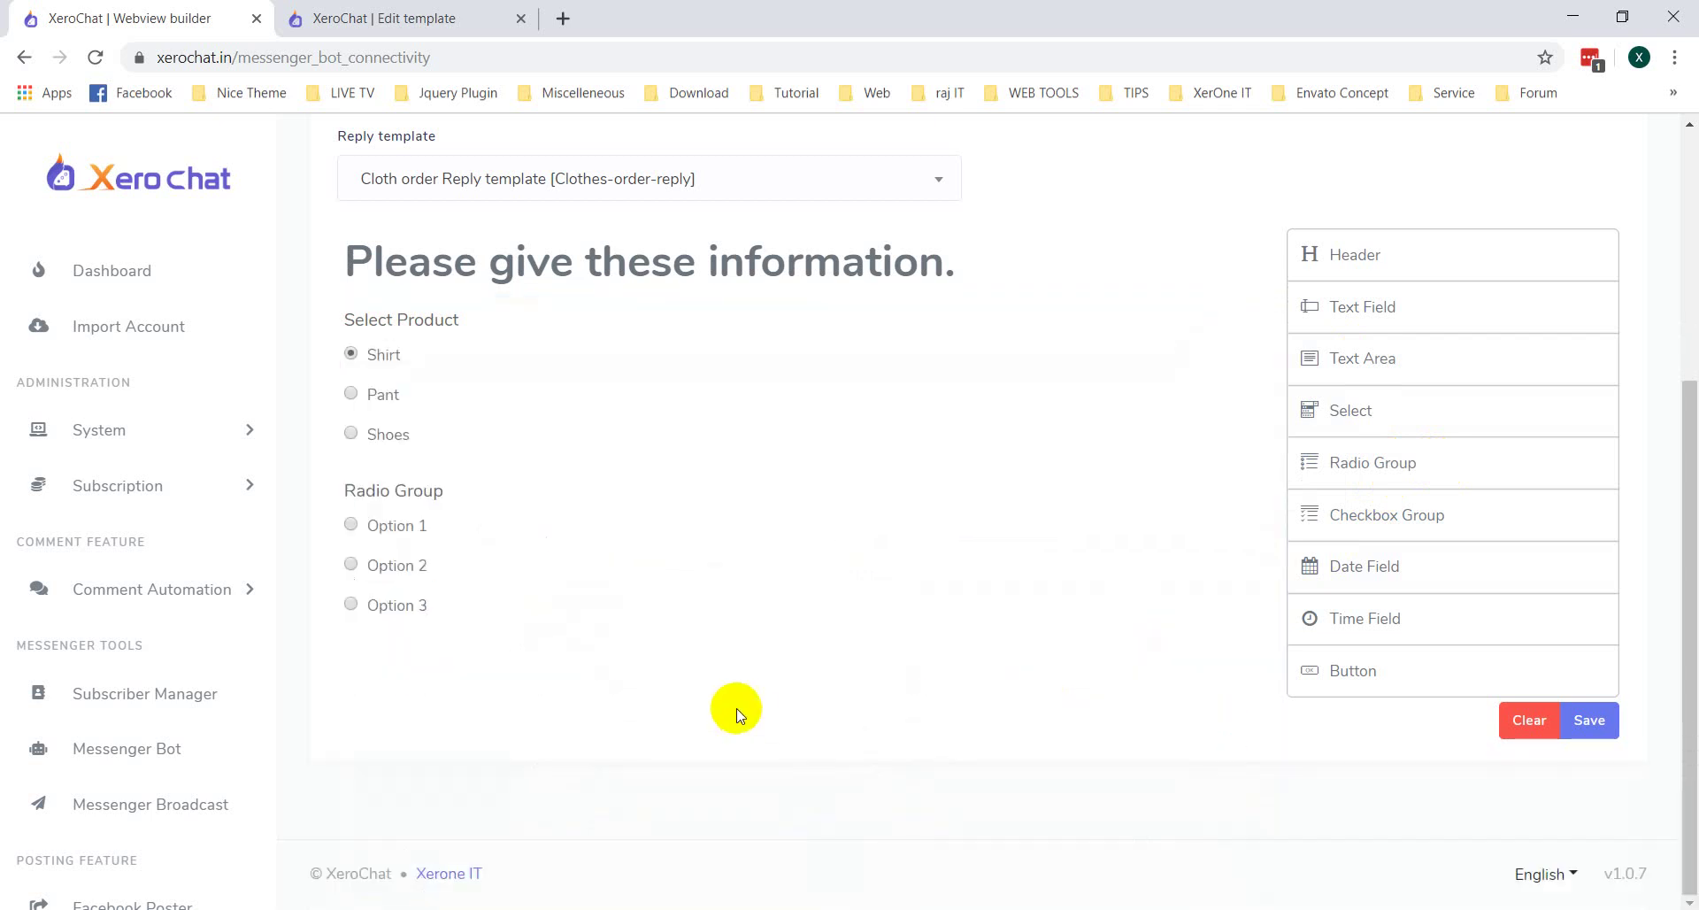
# Step: Label the second radio group "Select Size" and set its name to Size
pyautogui.click(1227, 486)
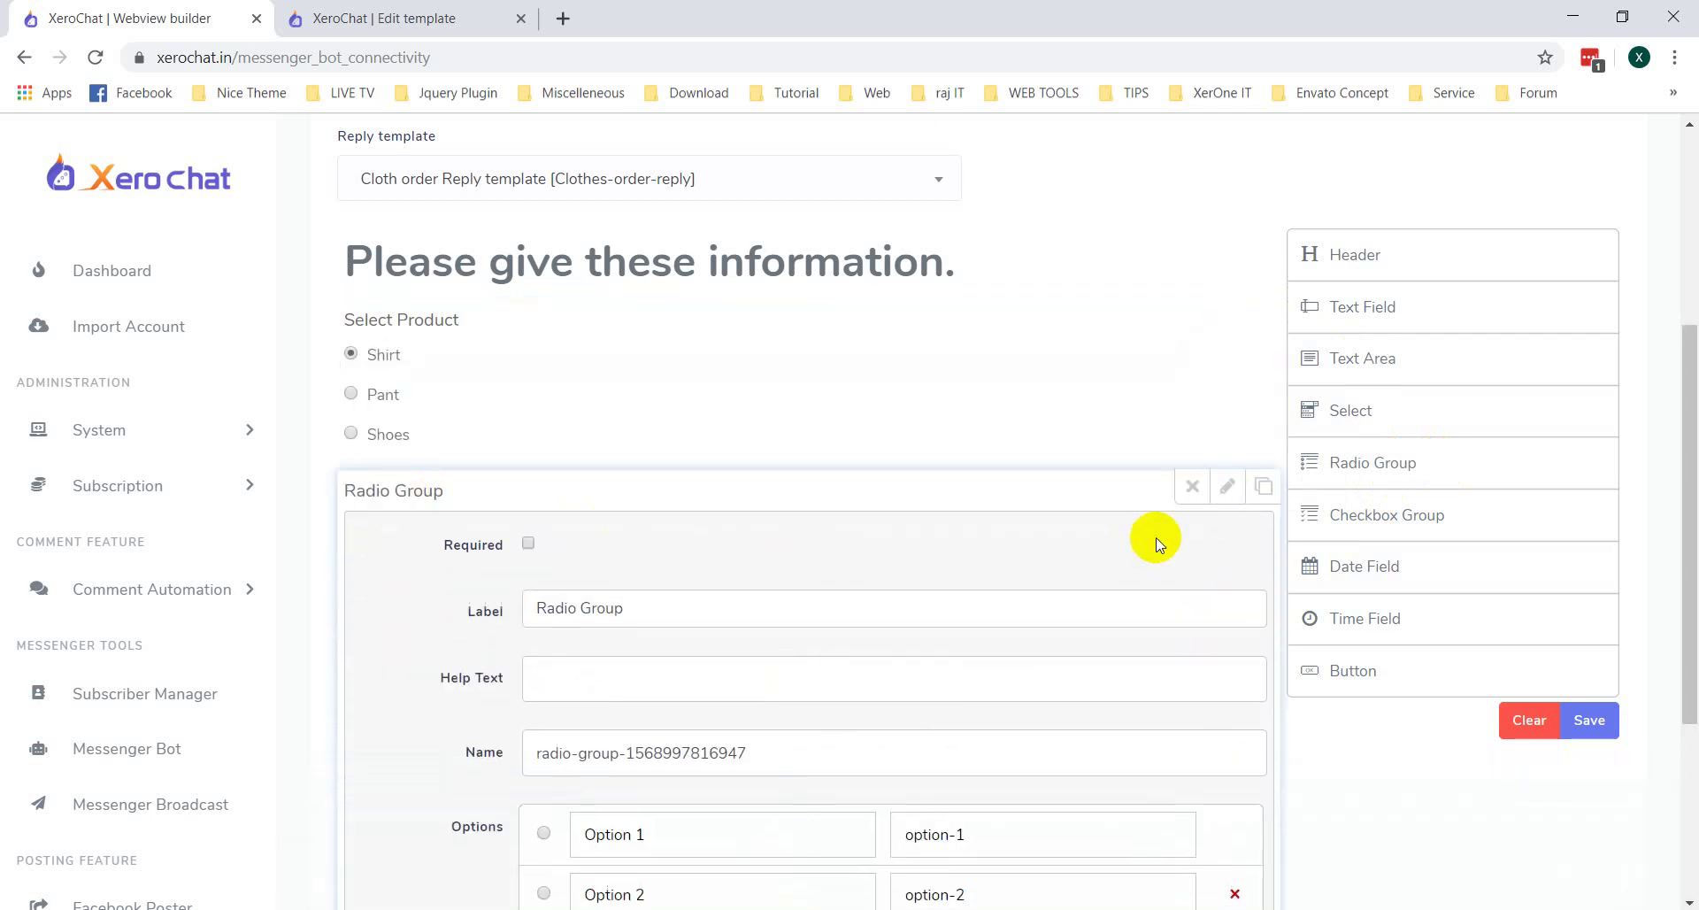
pyautogui.scroll(-1, 1139, 503)
pyautogui.tripleClick(707, 493)
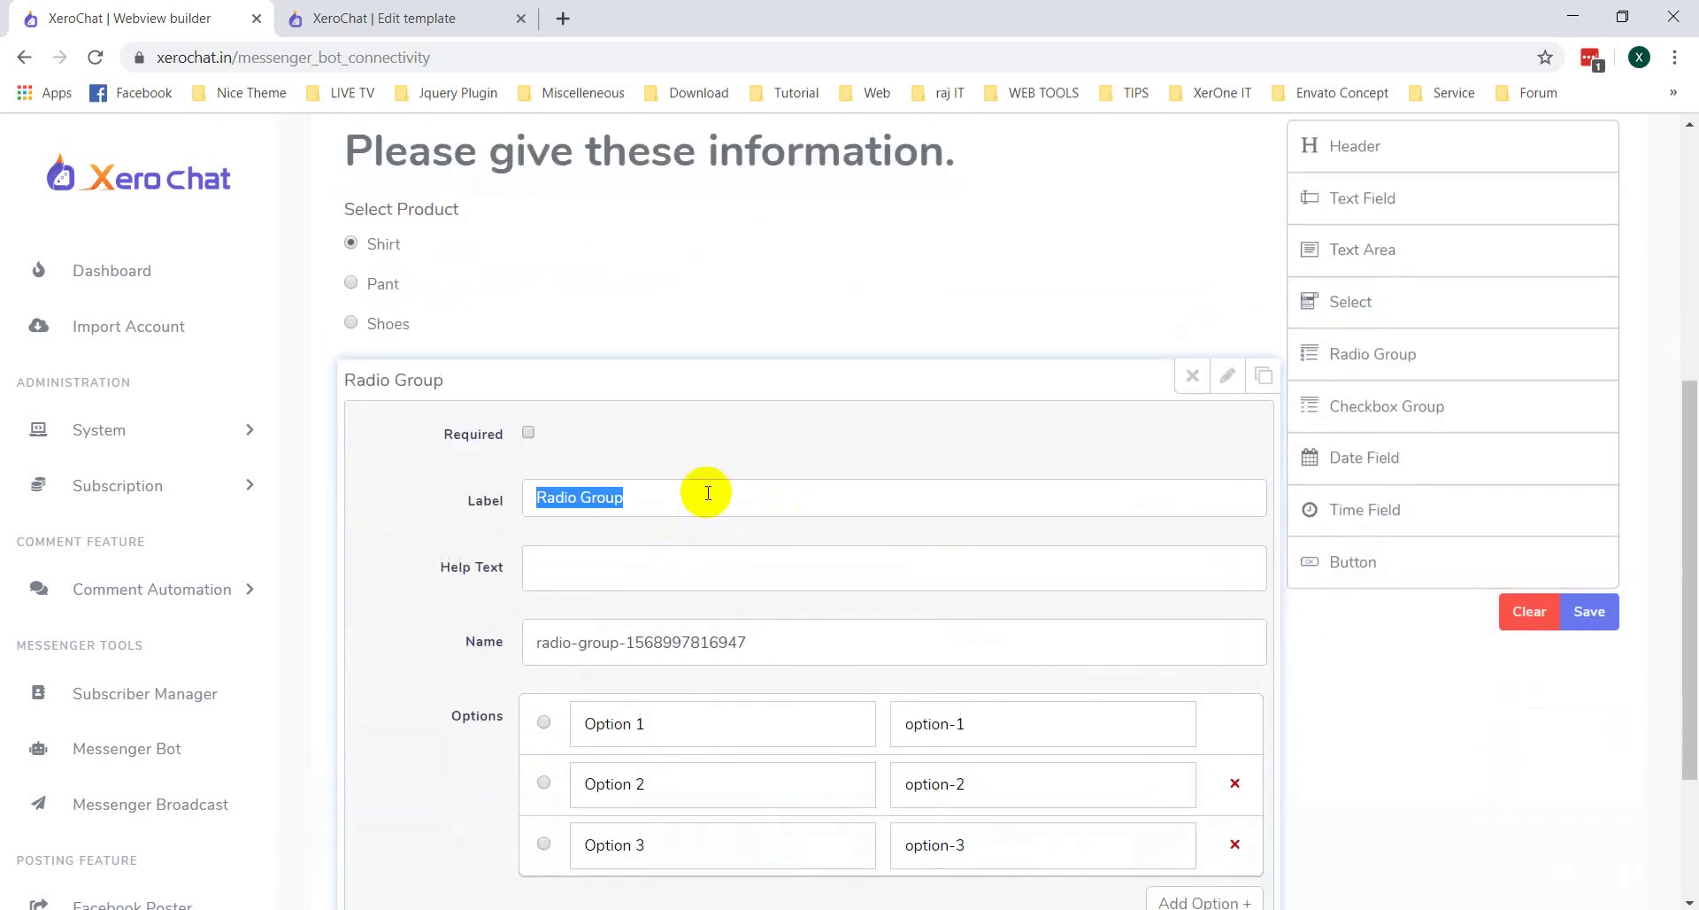
pyautogui.write('Select Size')
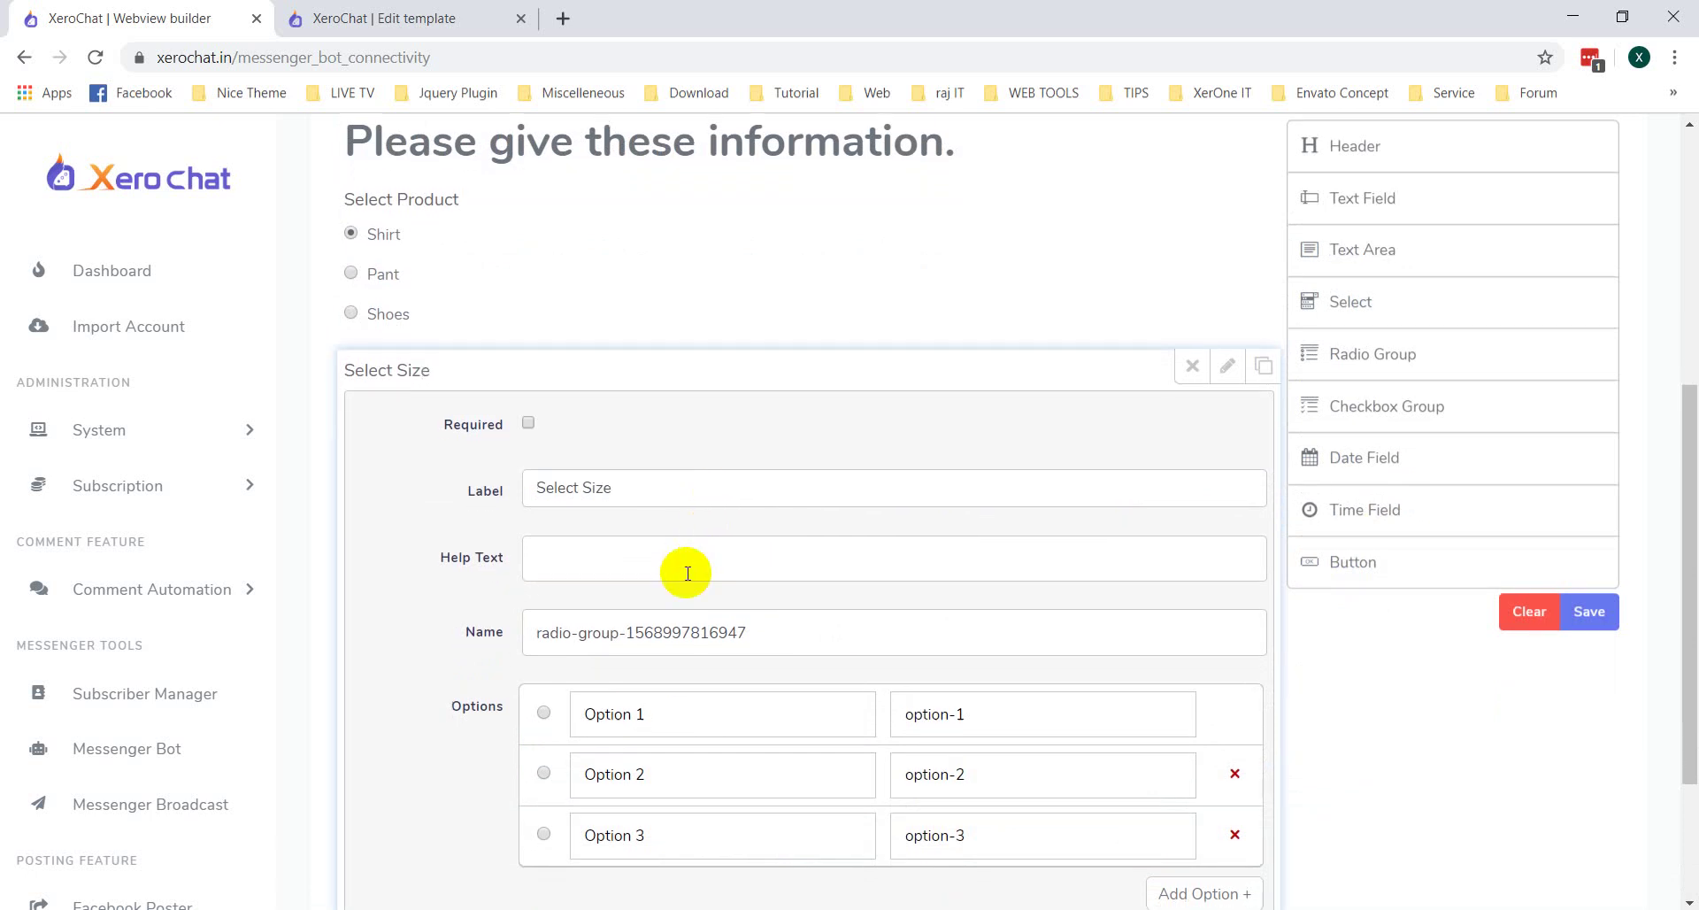
pyautogui.scroll(-1, 688, 574)
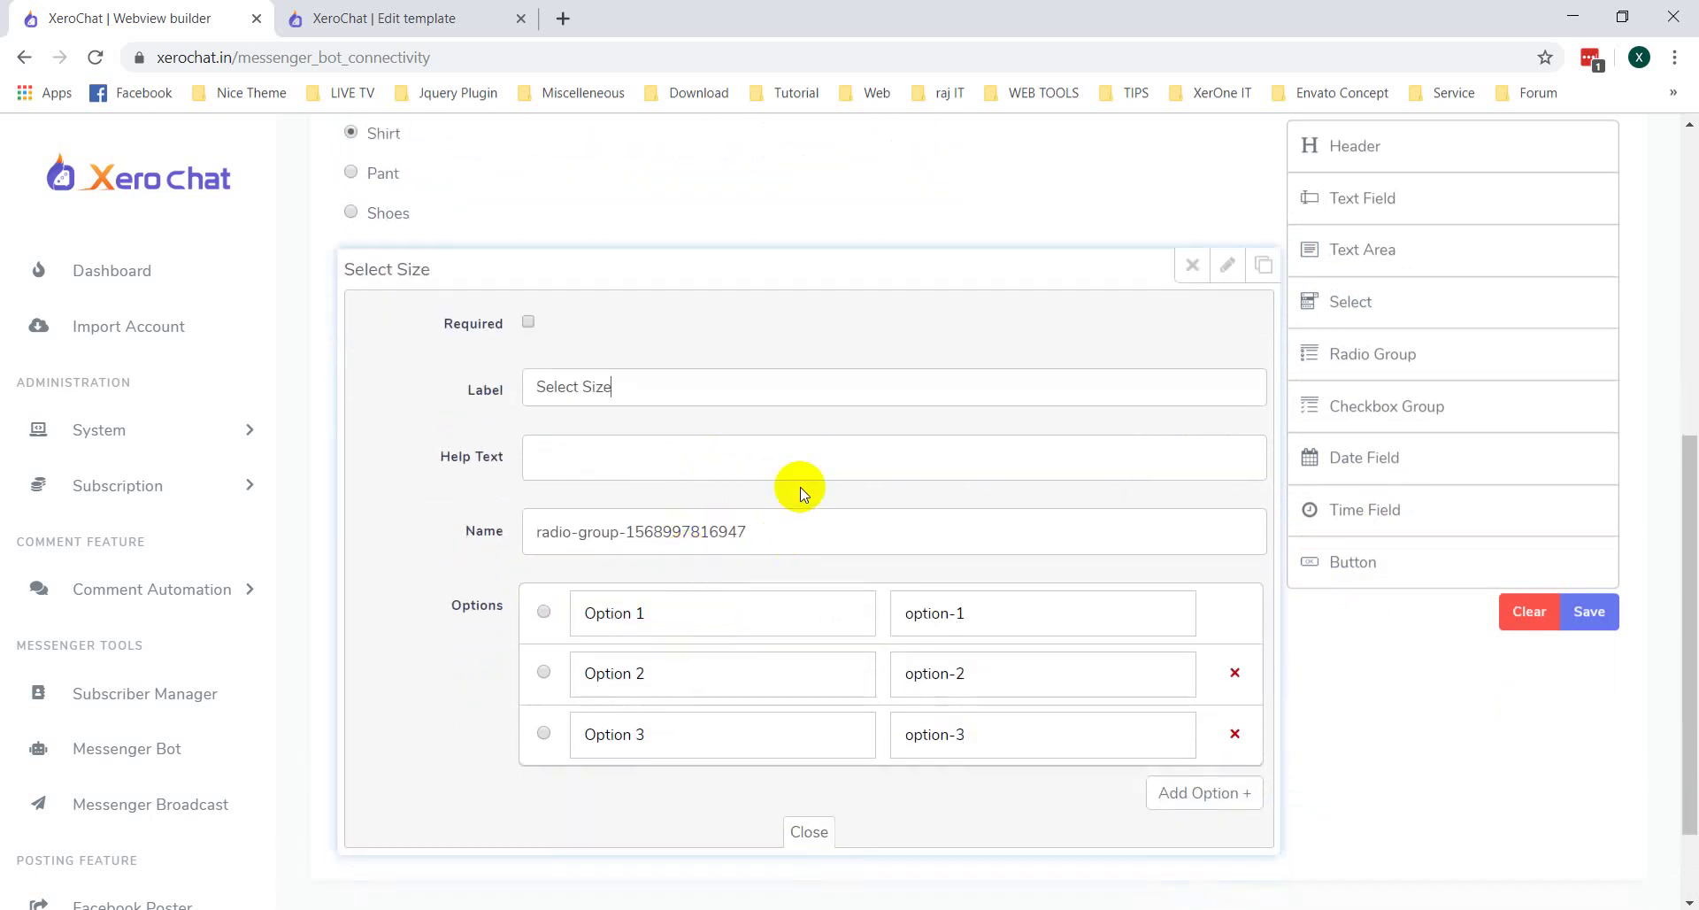
pyautogui.tripleClick(799, 514)
pyautogui.write('Size')
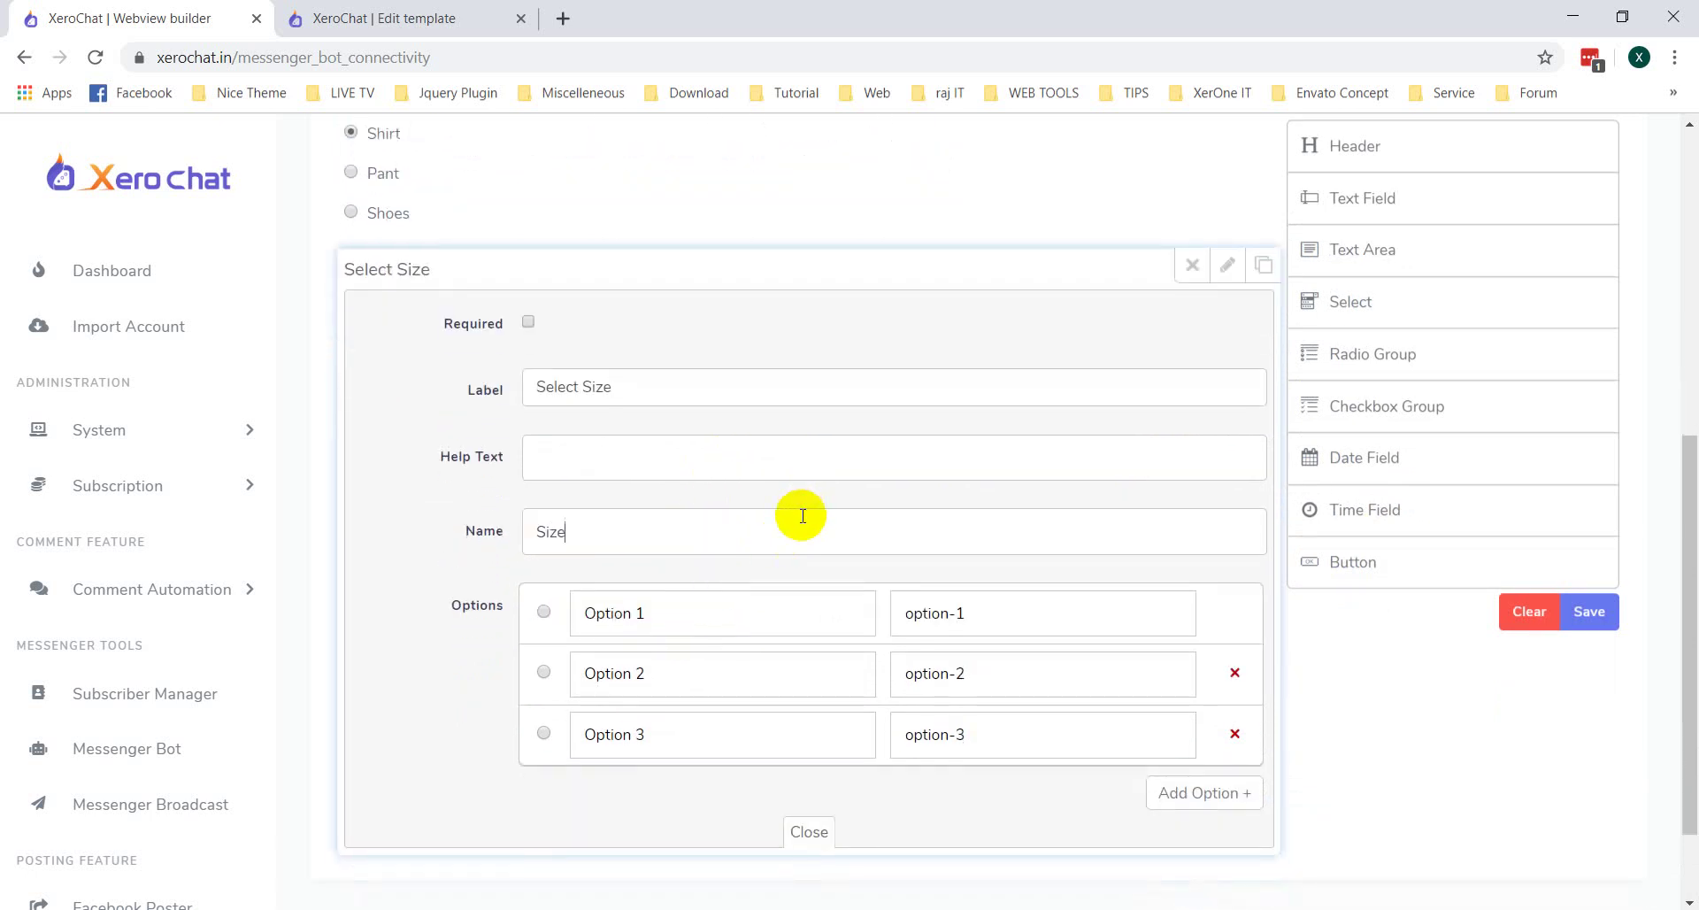
# Step: Set both label and value to Small for the first size option and to Medium for the second
pyautogui.tripleClick(644, 613)
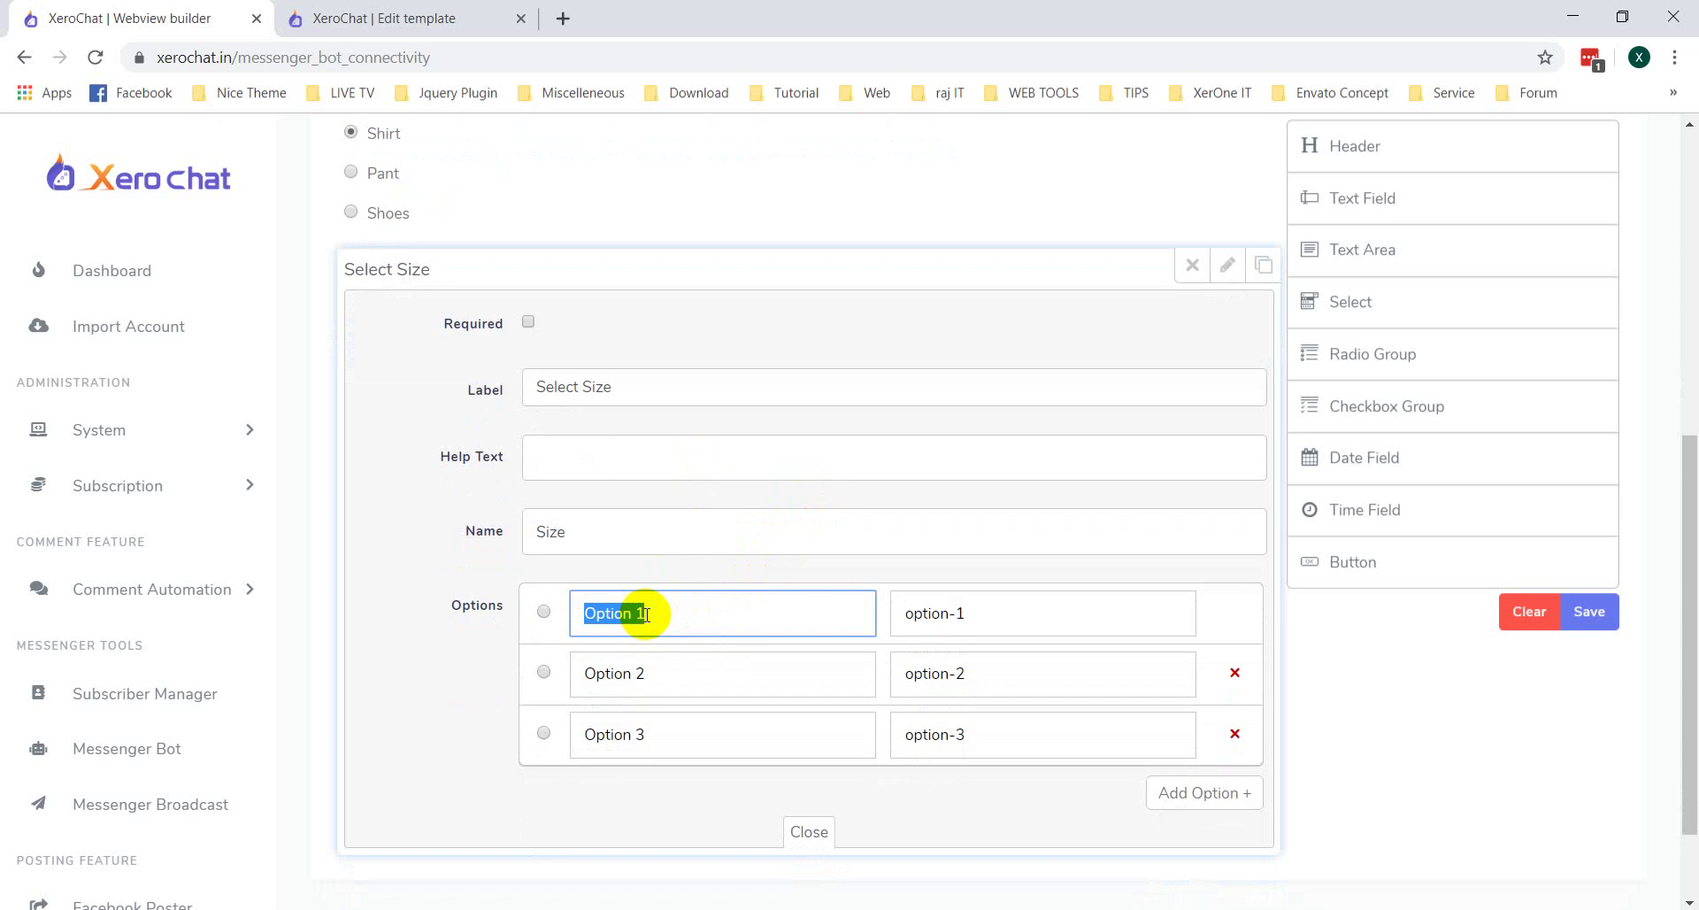
pyautogui.write('Small')
pyautogui.tripleClick(955, 611)
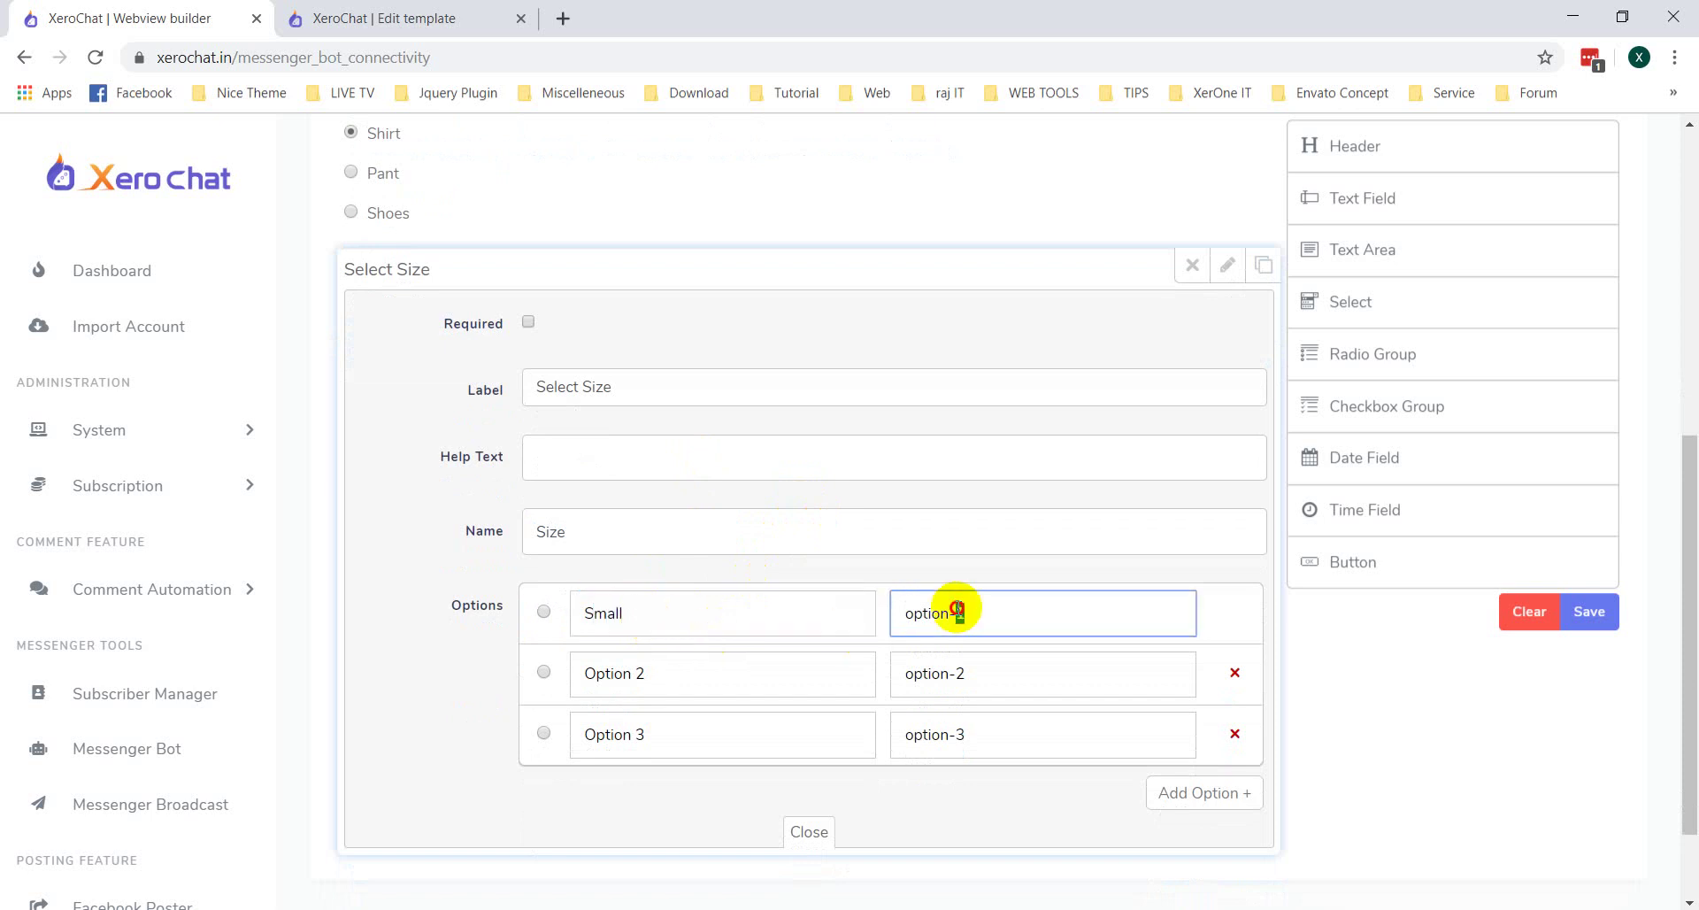
pyautogui.write('Small')
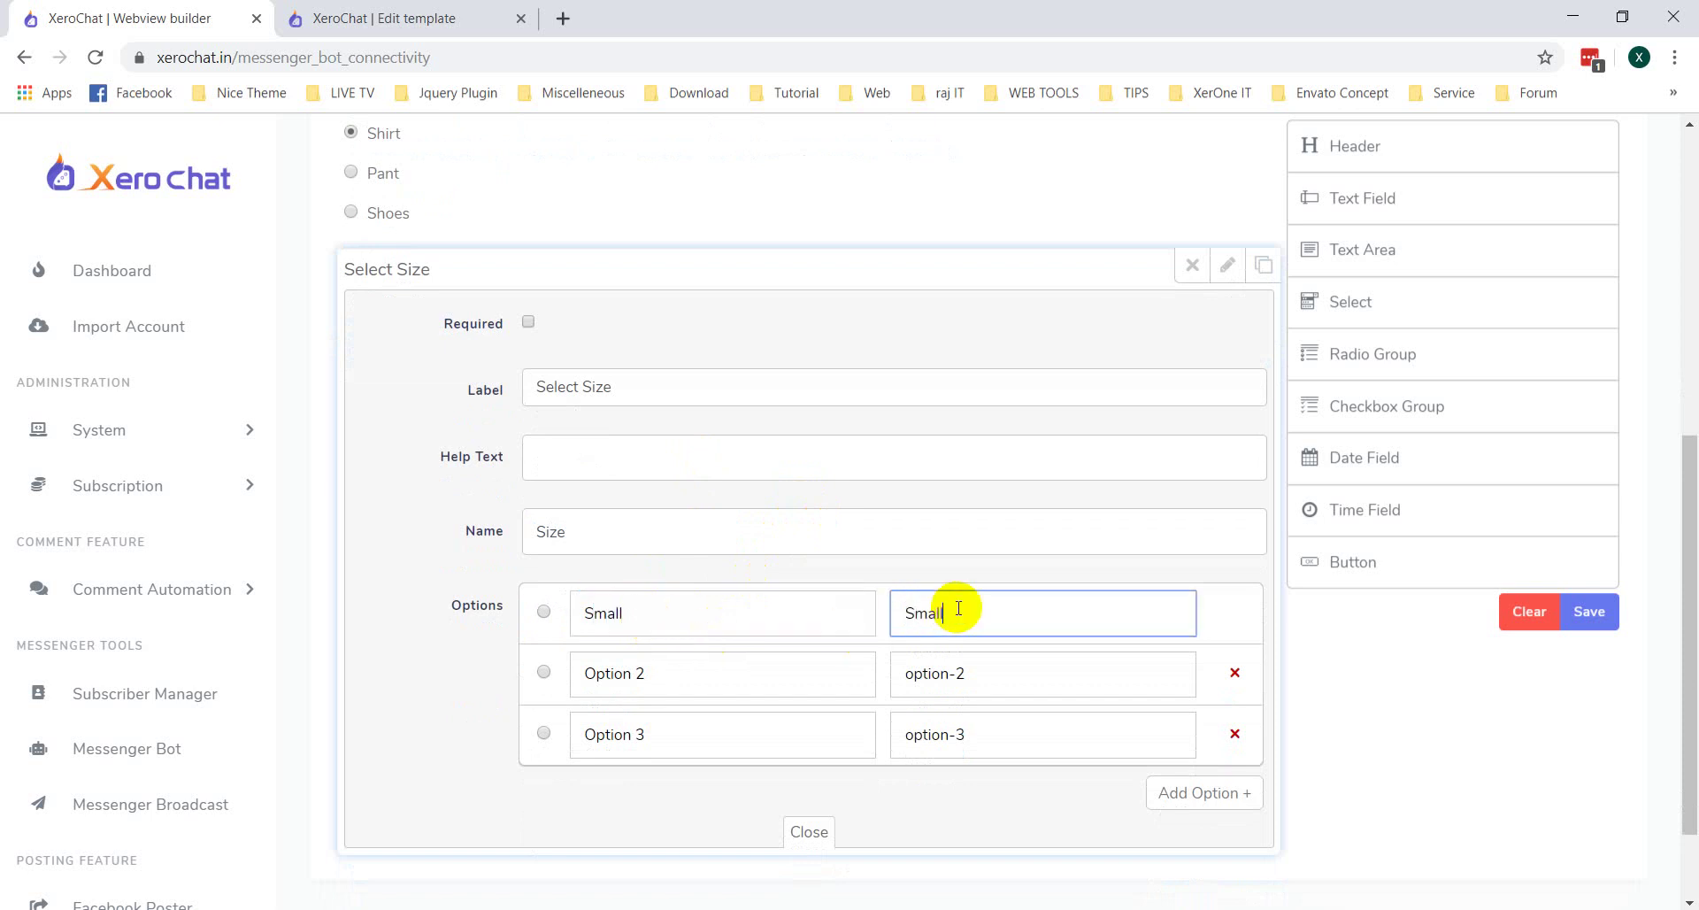
pyautogui.tripleClick(650, 682)
pyautogui.write('Medi')
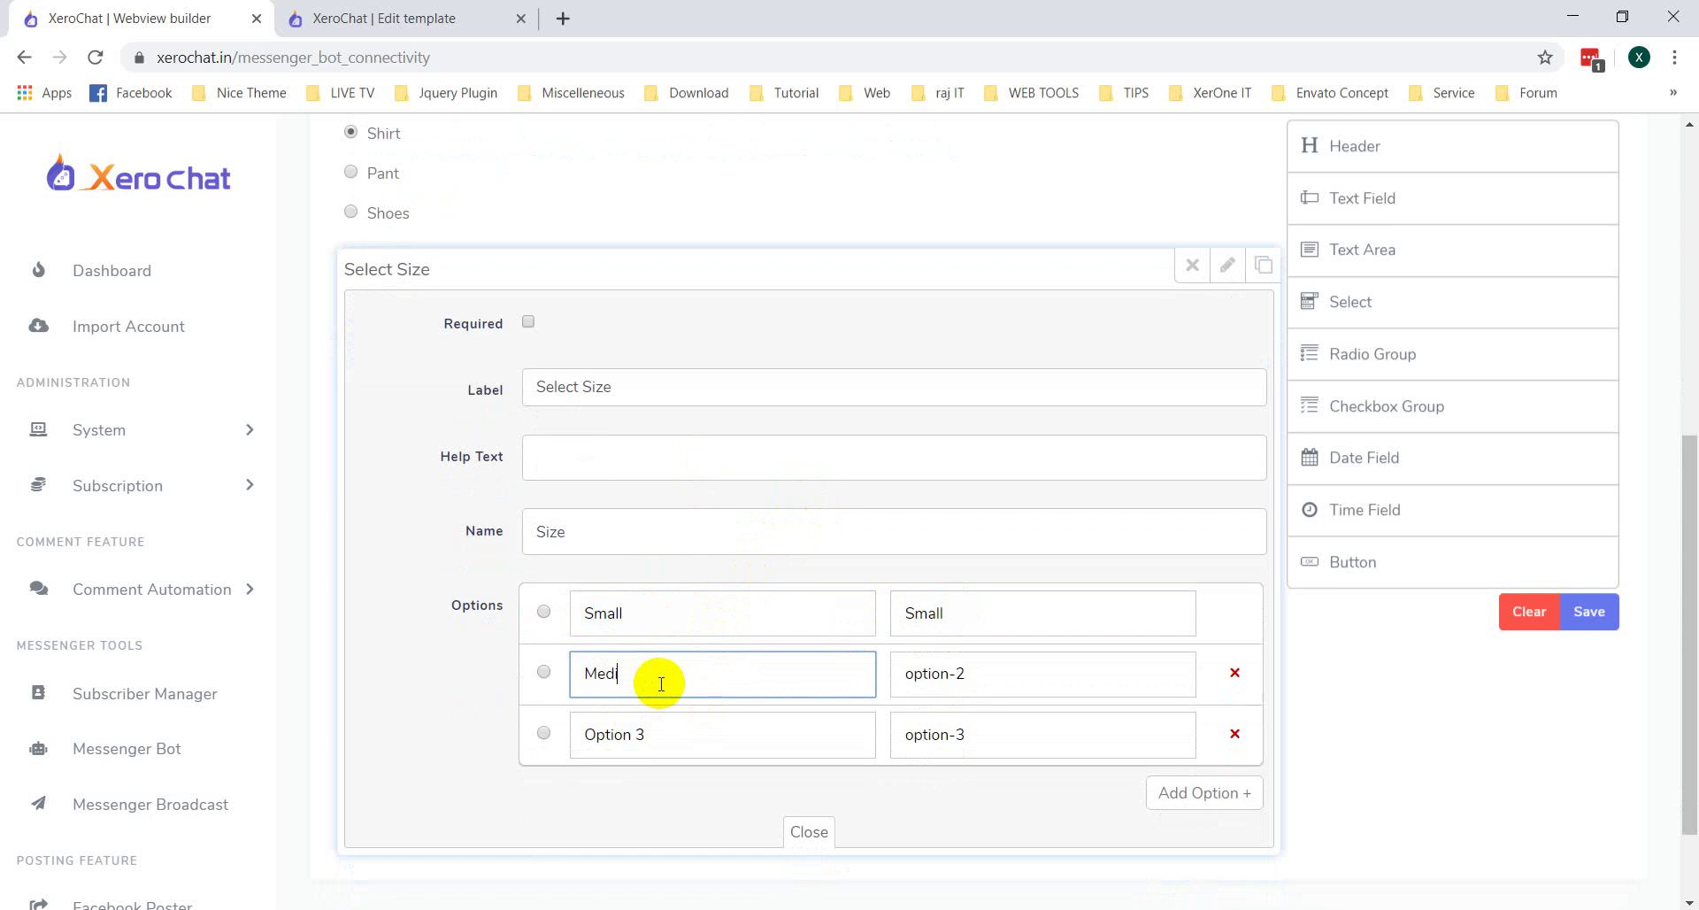
pyautogui.write('um')
pyautogui.doubleClick(940, 682)
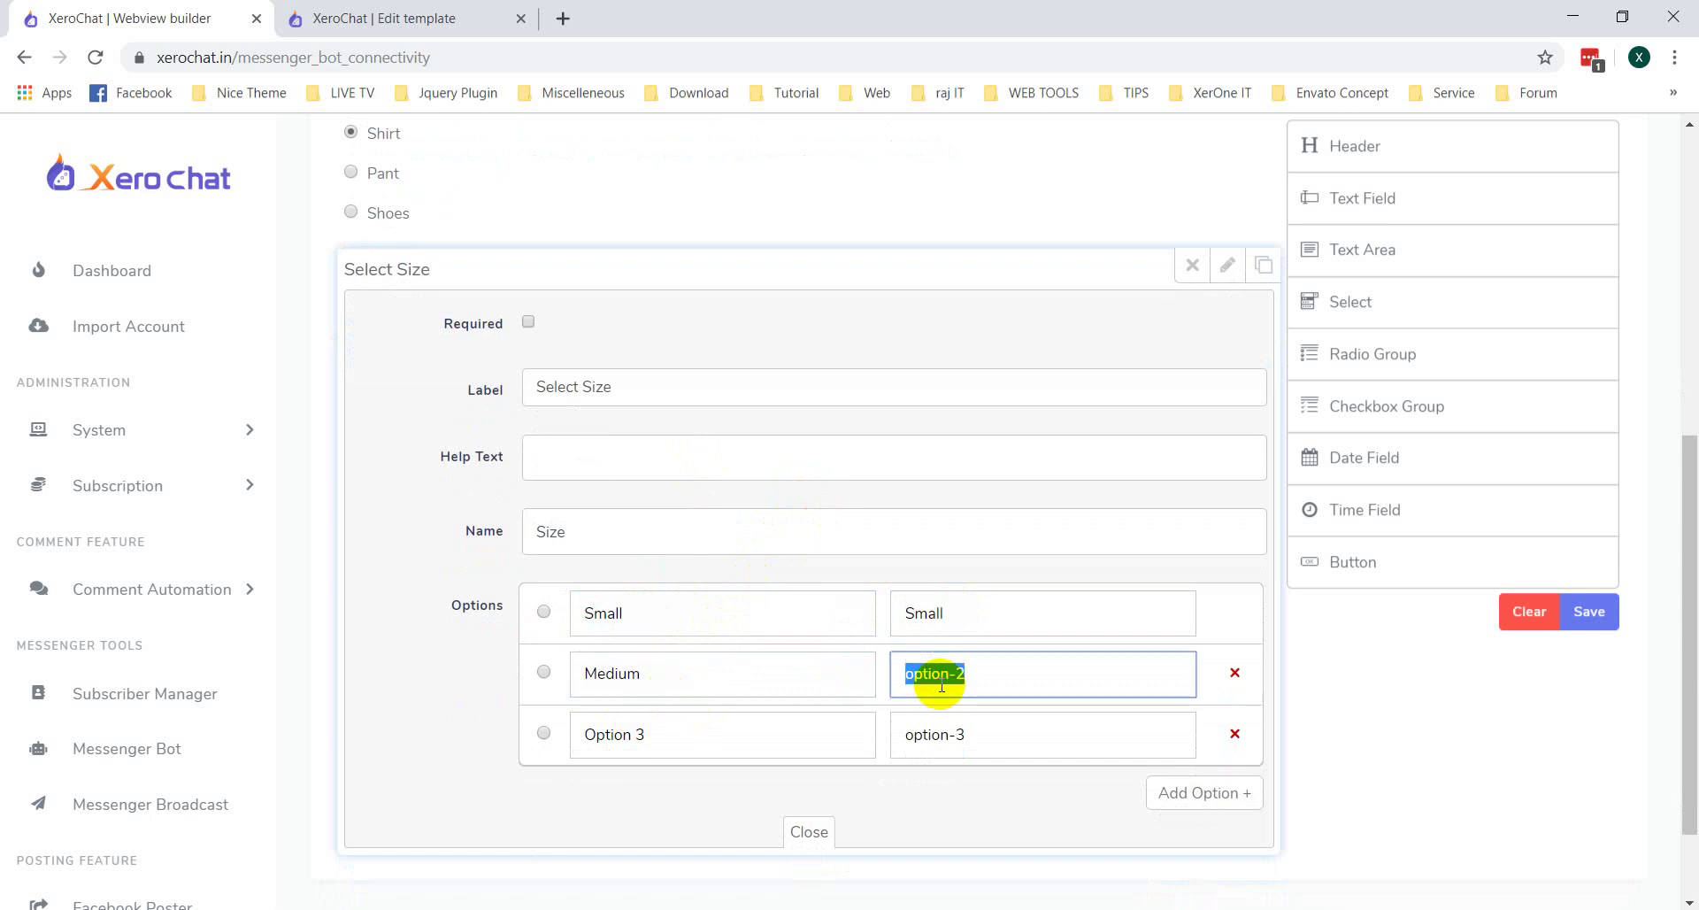
pyautogui.write('Medium')
# Step: Set the third size option's label and value to Large and close the group's settings
pyautogui.tripleClick(708, 734)
pyautogui.write('Large')
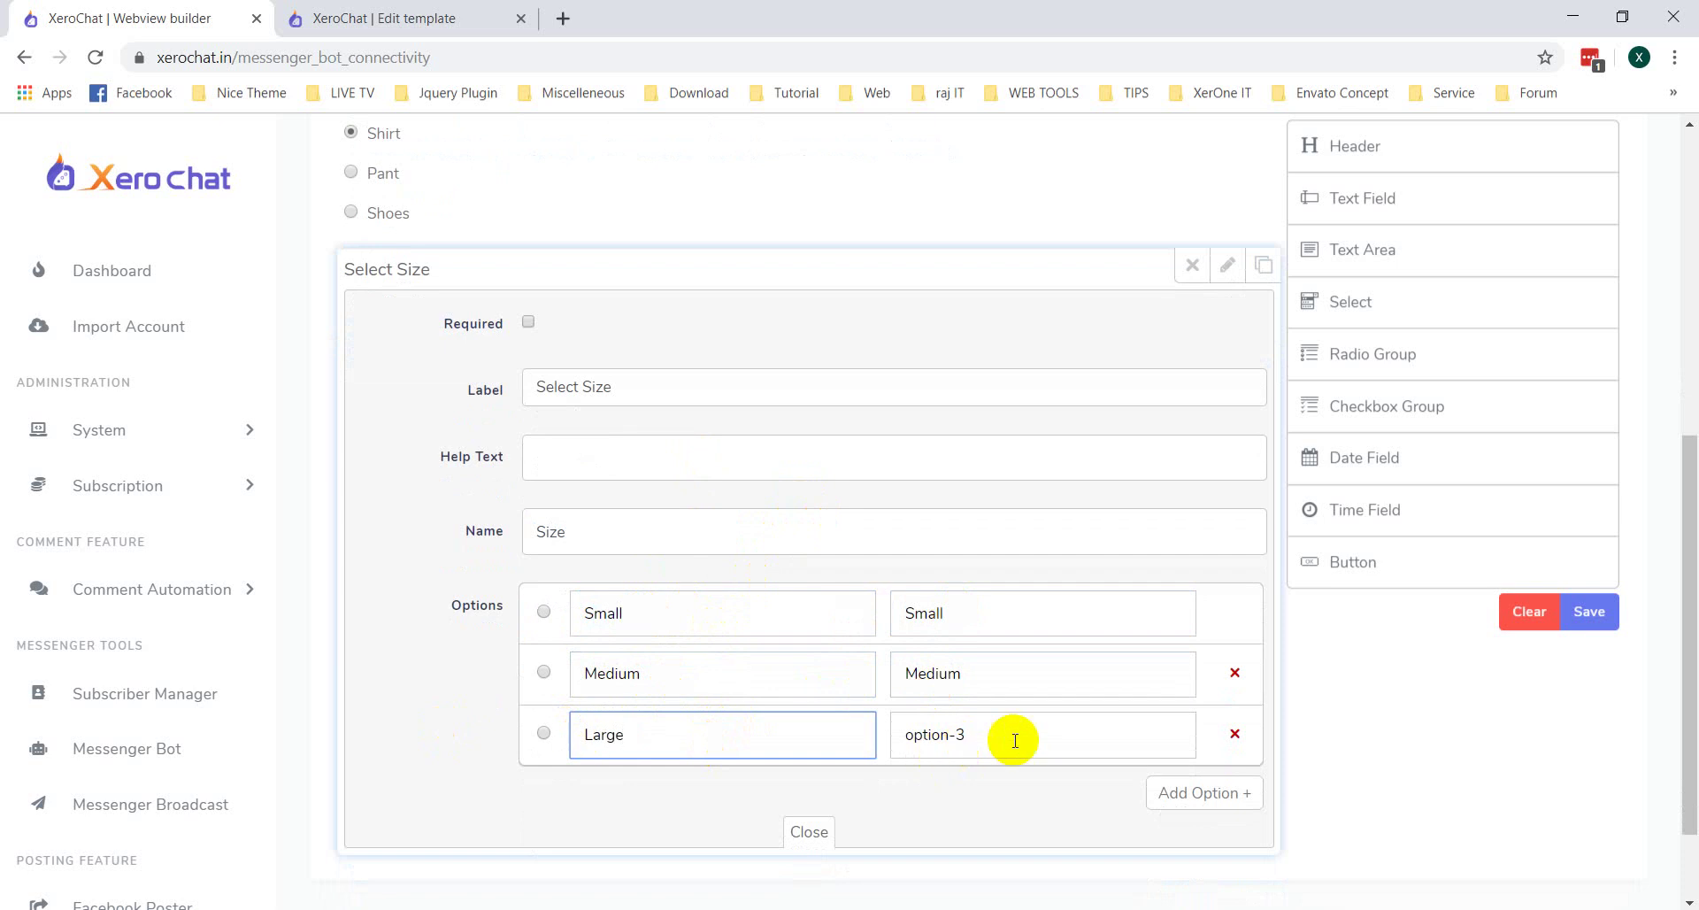
pyautogui.tripleClick(1010, 738)
pyautogui.write('L')
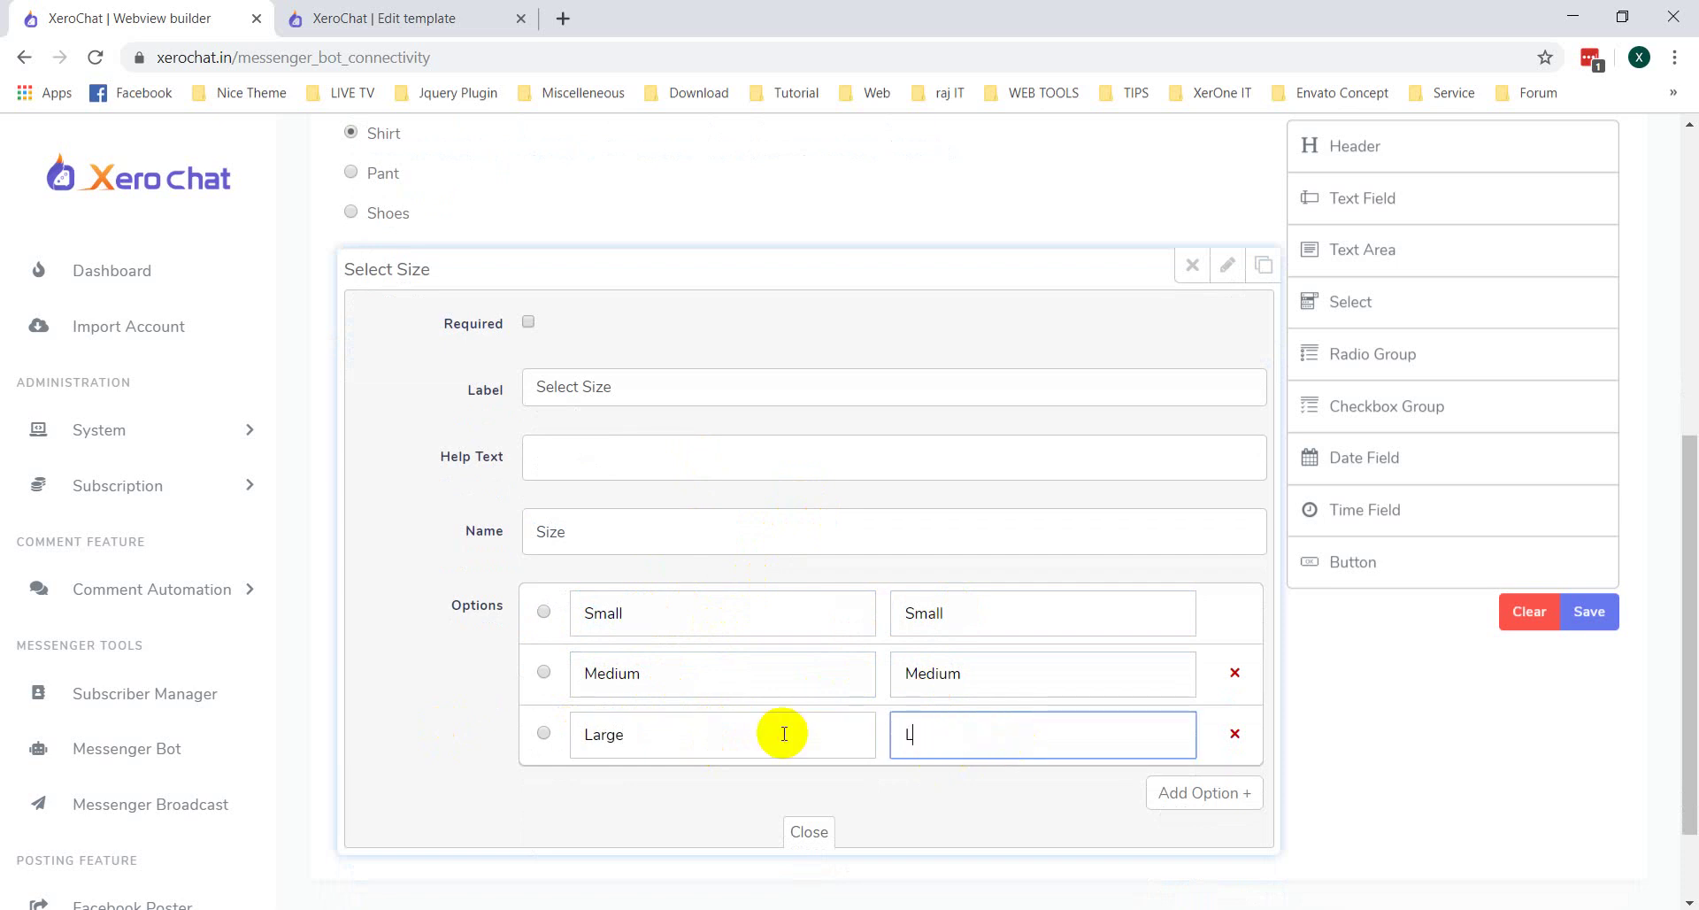
pyautogui.write('arge')
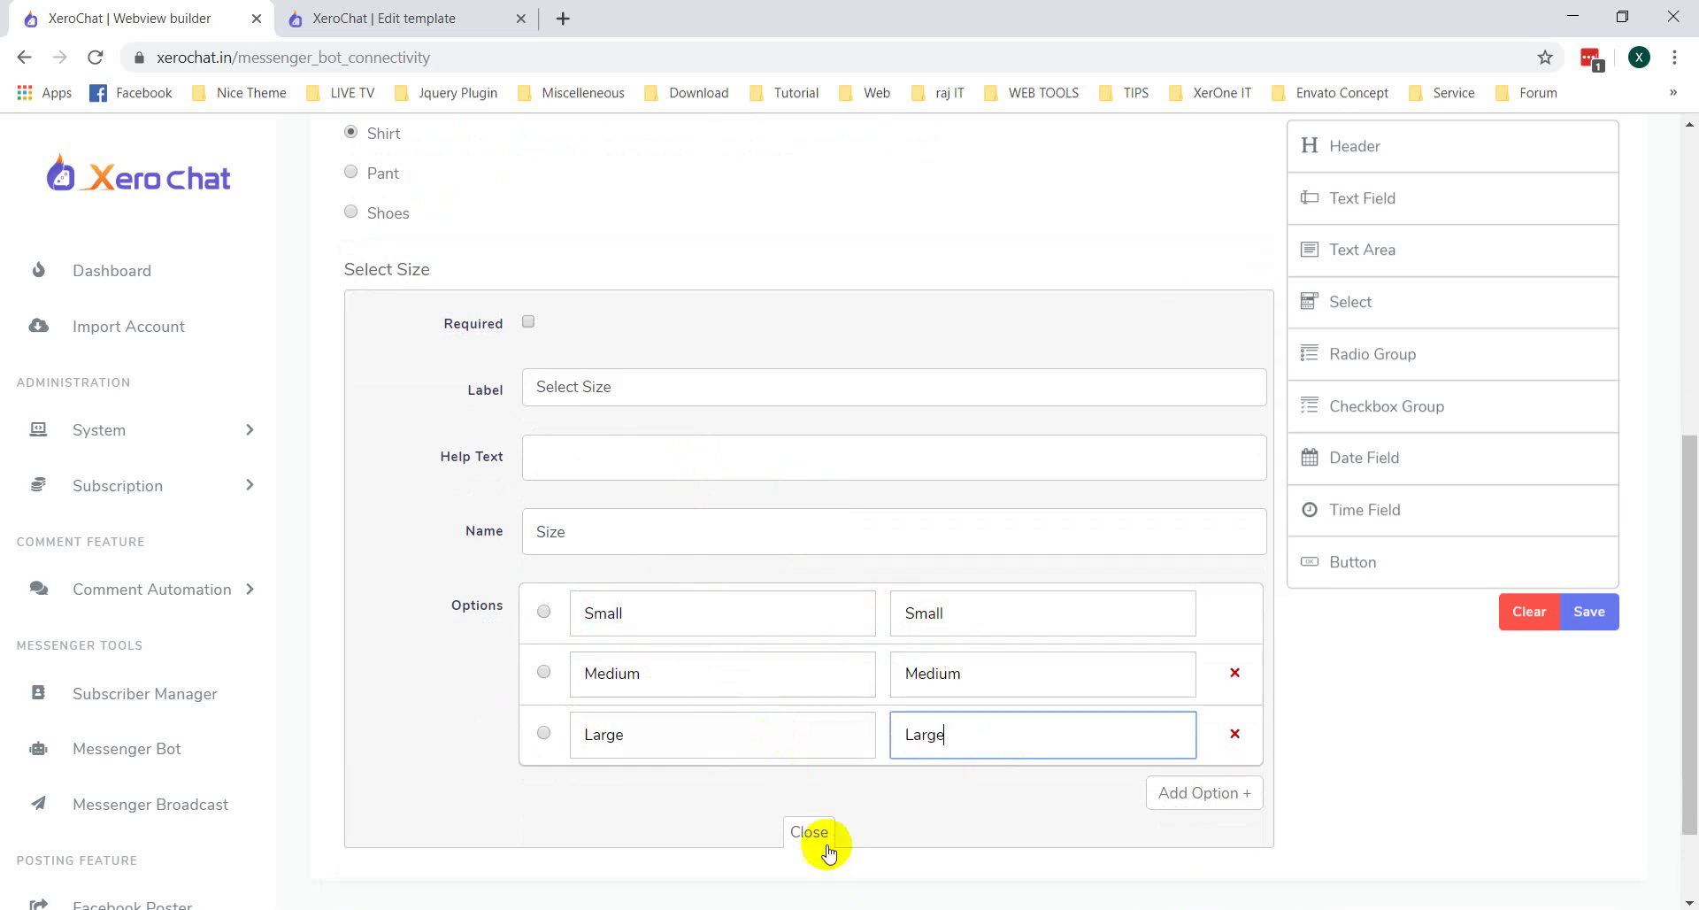
pyautogui.click(812, 832)
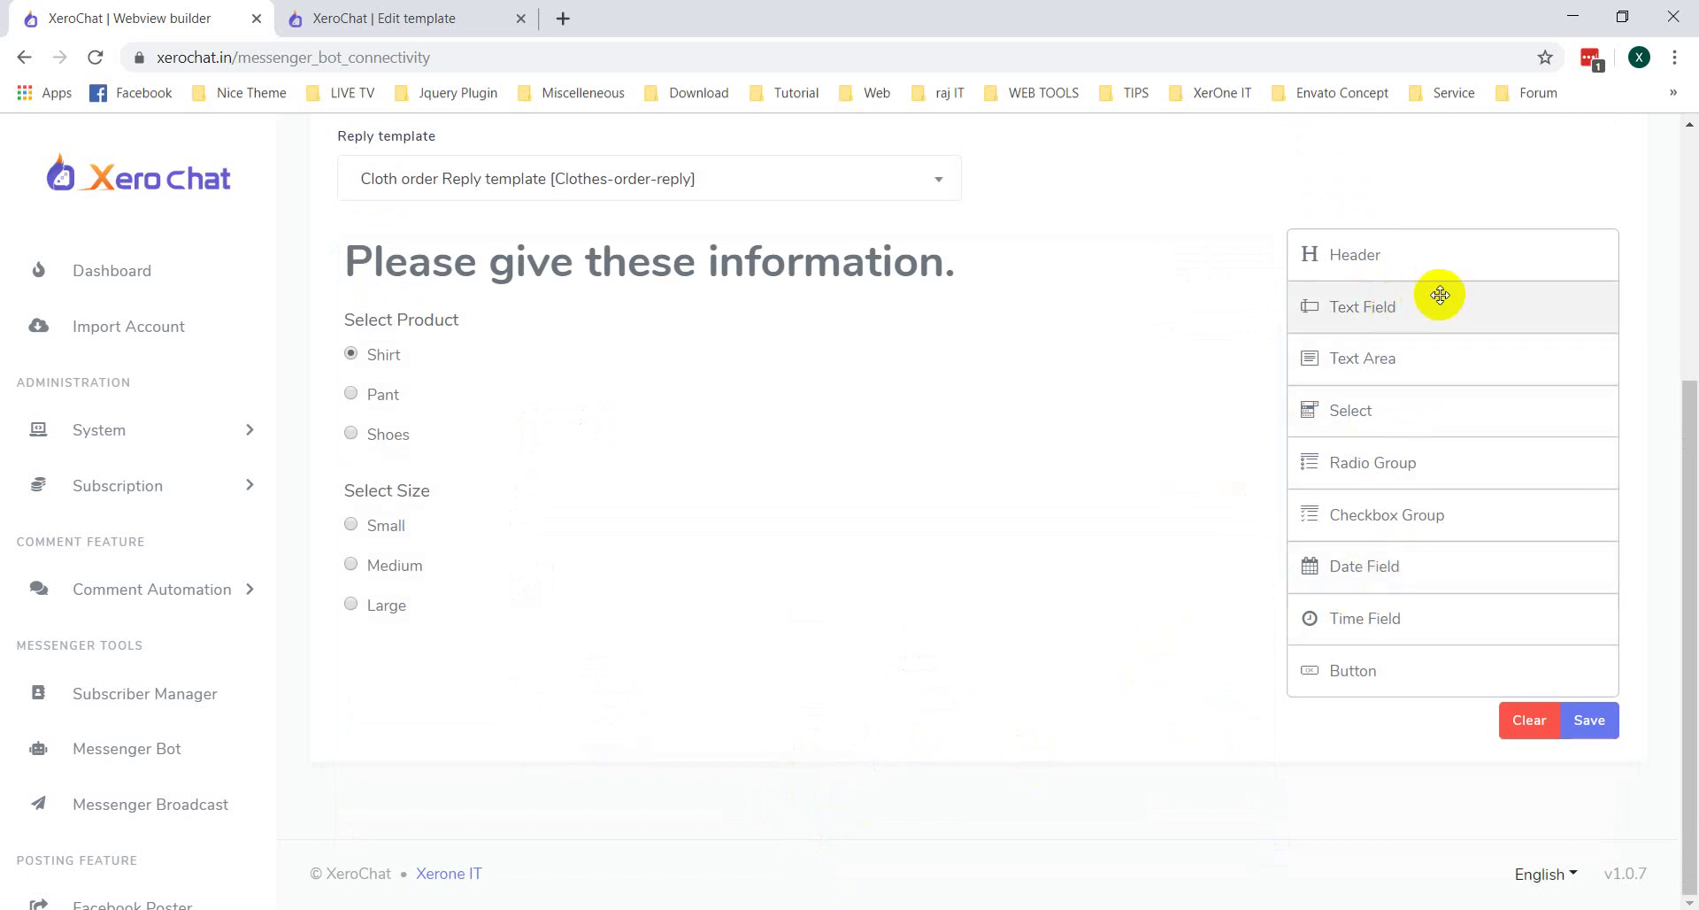
# Step: Add a Text Field below the size options and label it "Provide Phone Number"
pyautogui.moveTo(1460, 295); pyautogui.dragTo(607, 686)
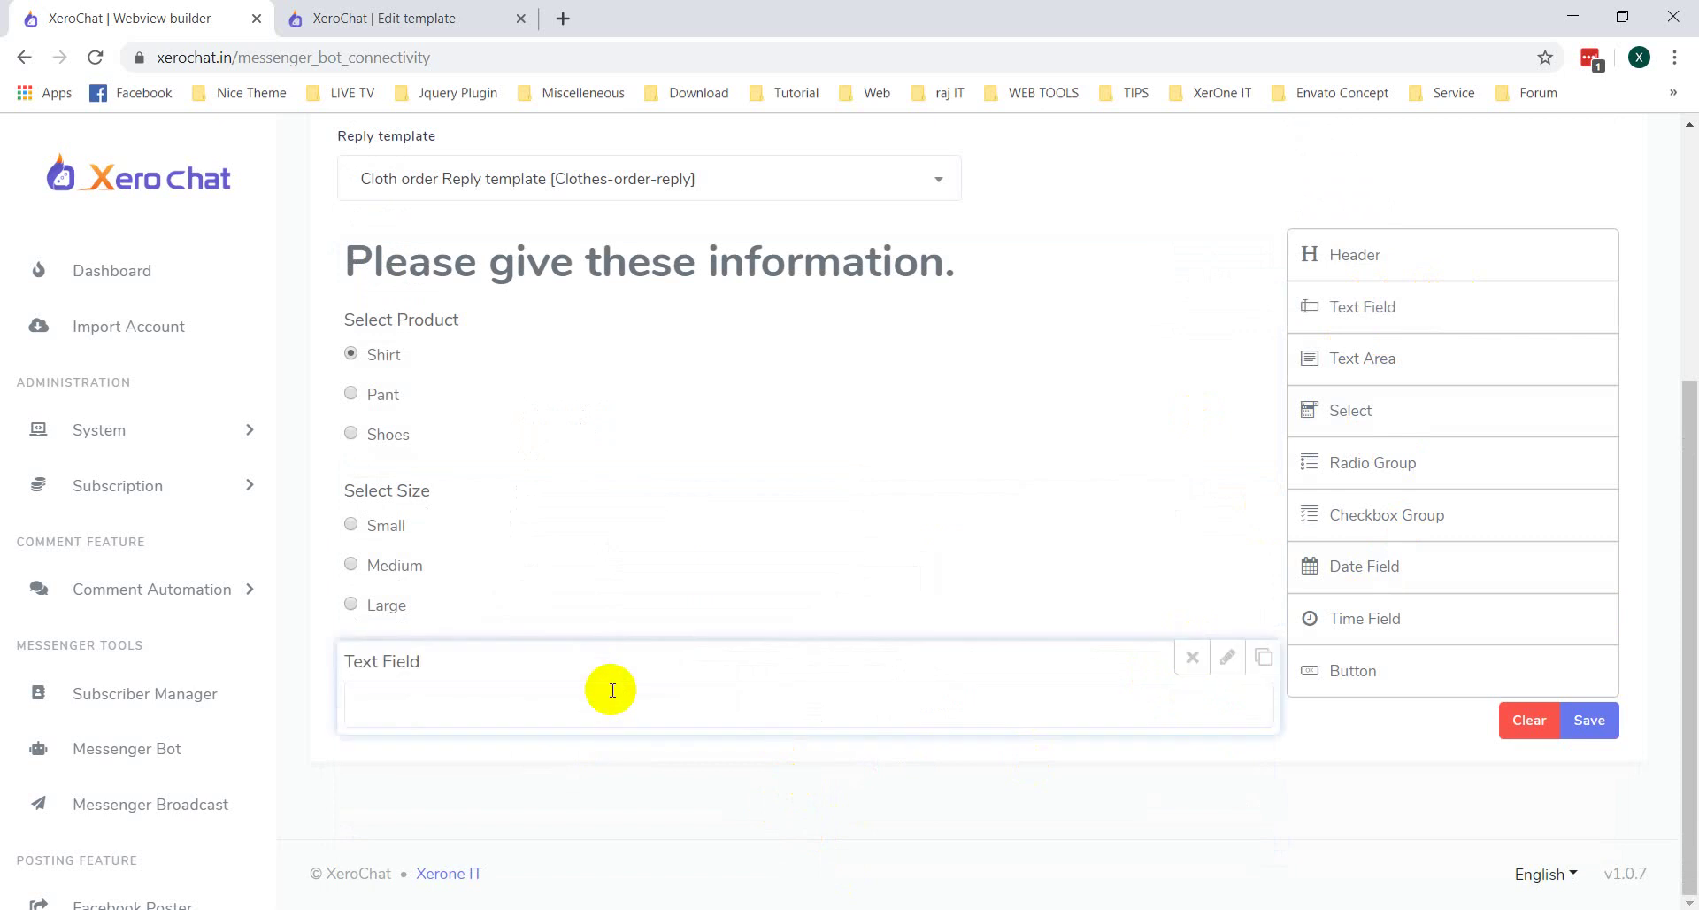
pyautogui.click(1226, 657)
pyautogui.scroll(-3, 895, 674)
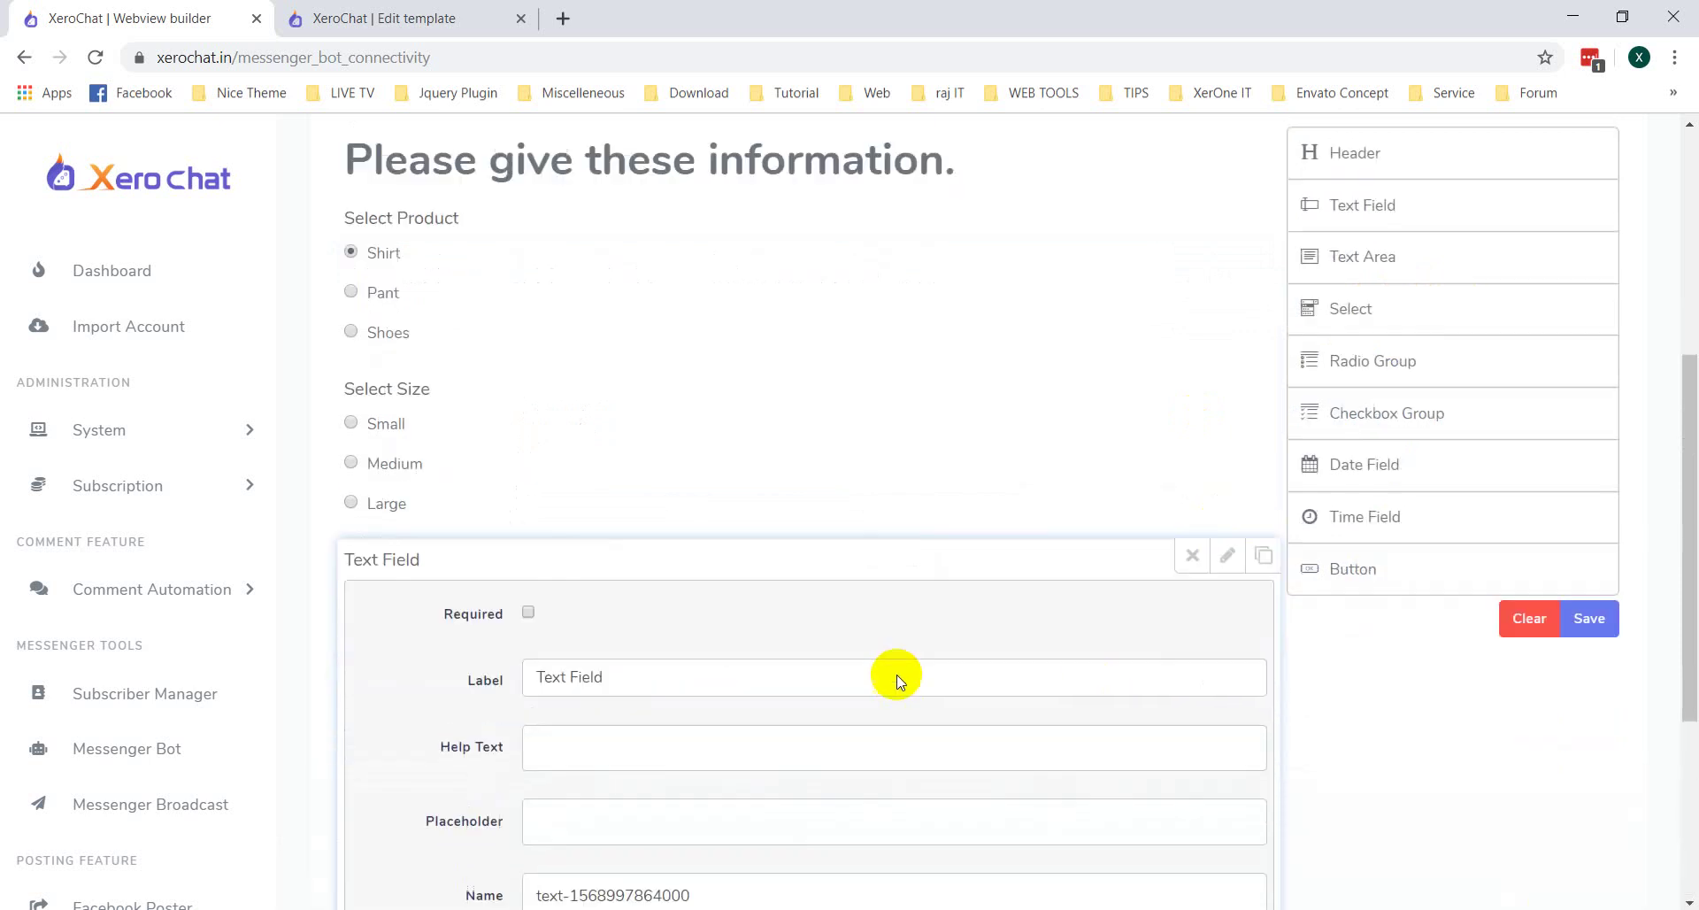
pyautogui.tripleClick(727, 554)
pyautogui.write('Ph')
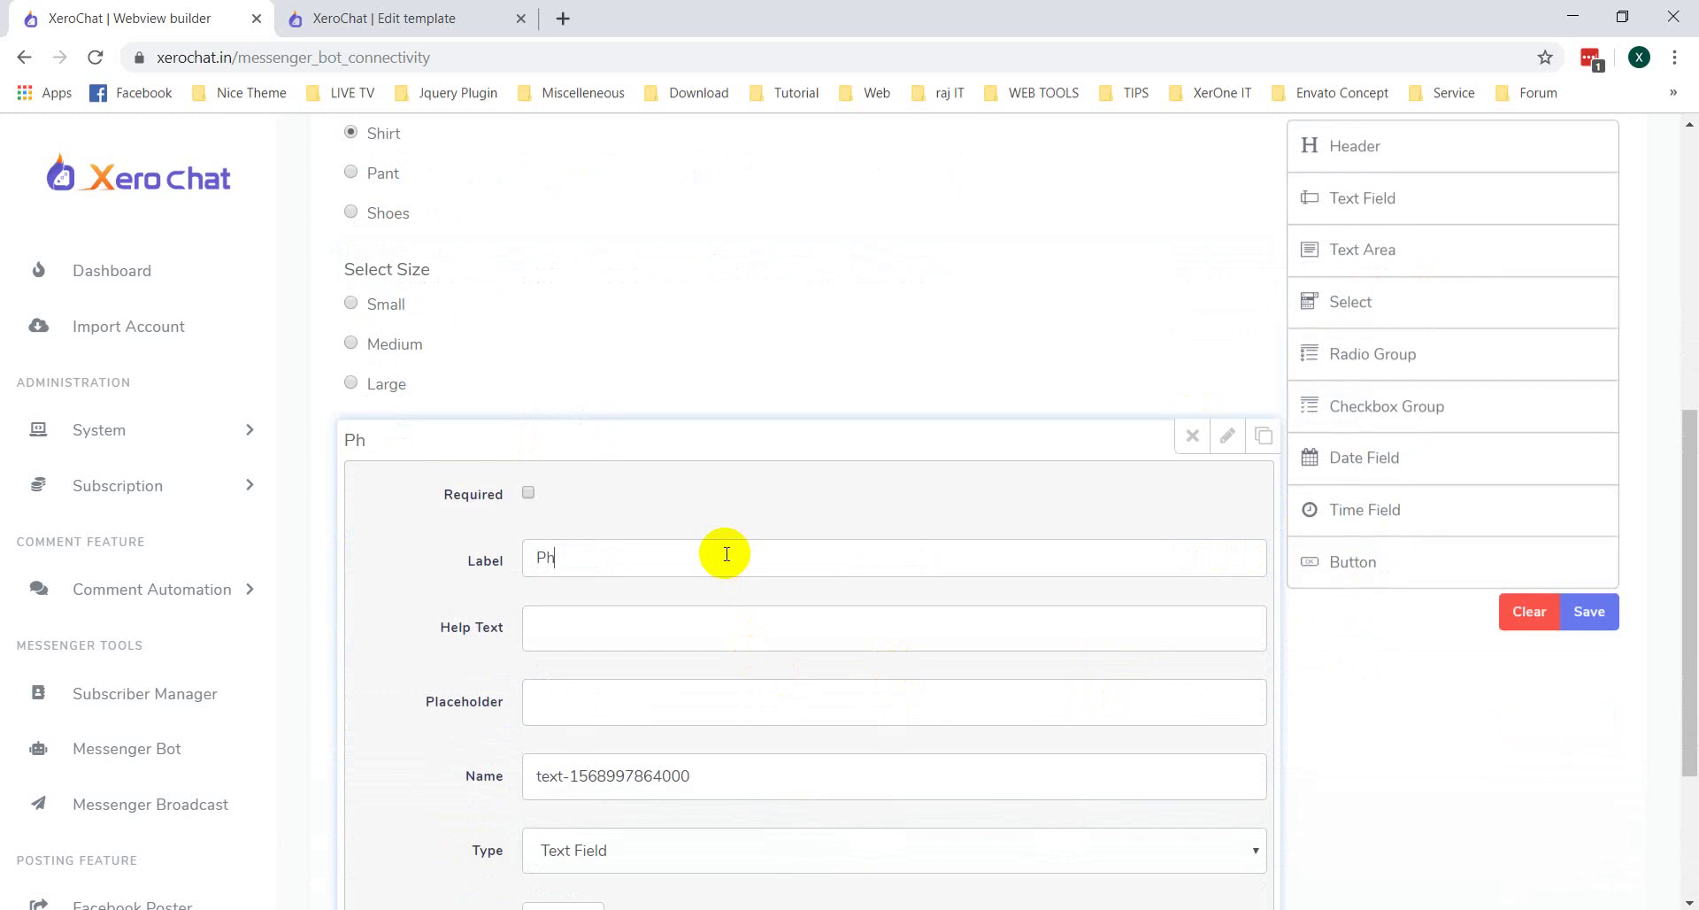
pyautogui.press('BackSpace')
pyautogui.press('BackSpace')
pyautogui.write('Provide Phone Nu')
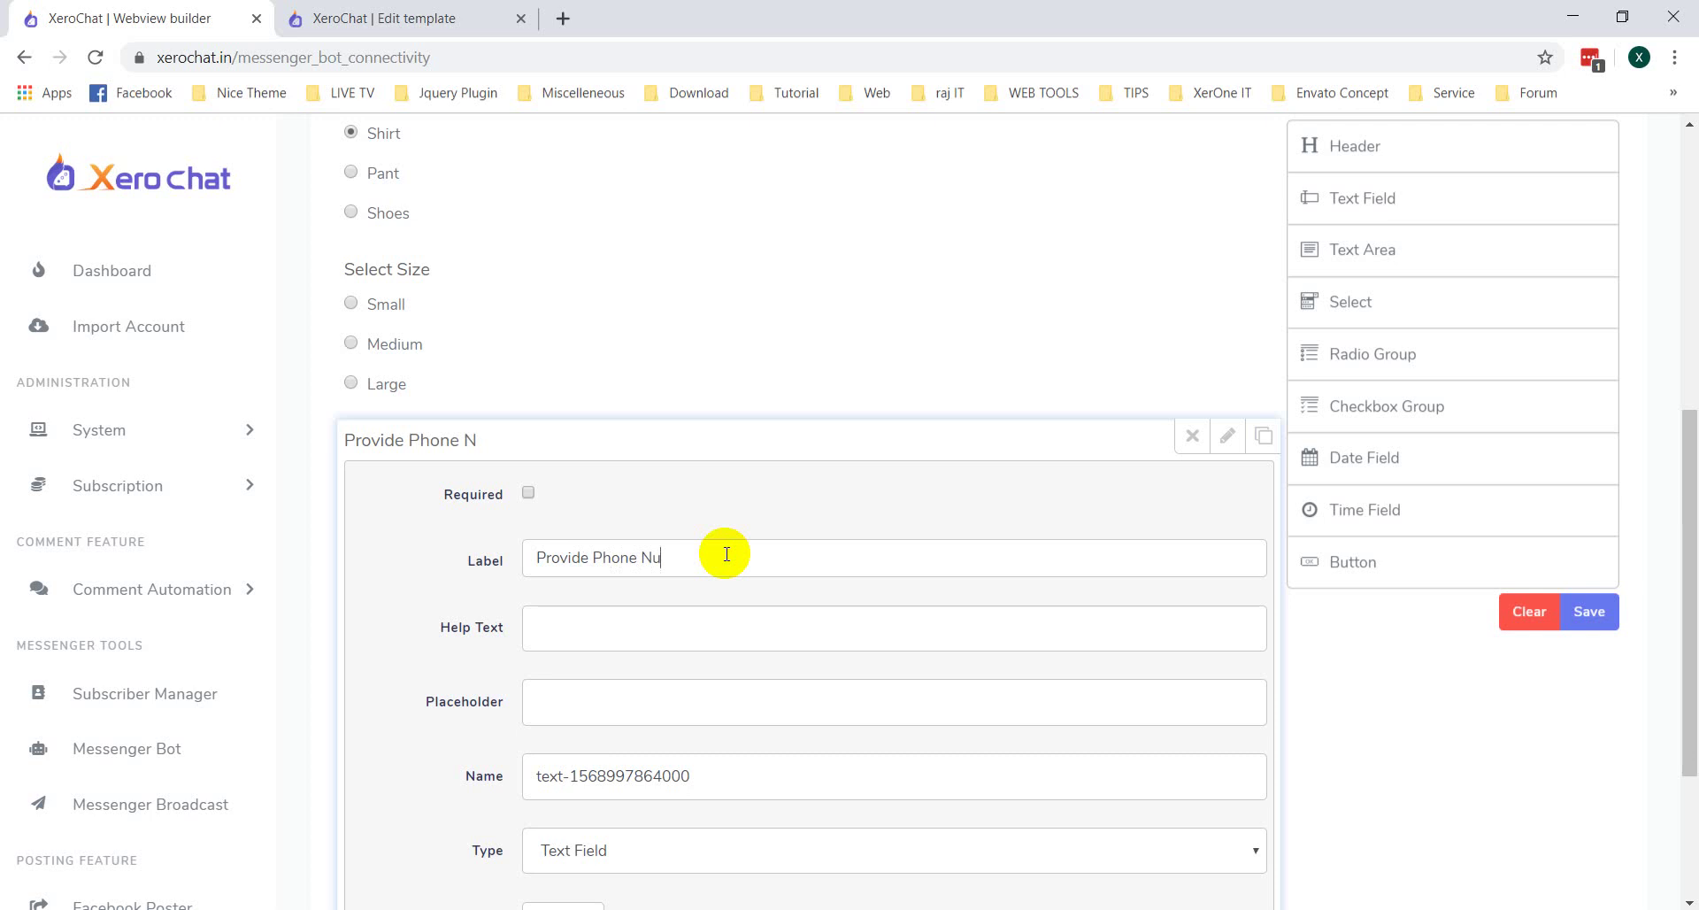
pyautogui.write('er')
# Step: Set the text field's name to Phone Number and close its settings
pyautogui.scroll(-2, 743, 619)
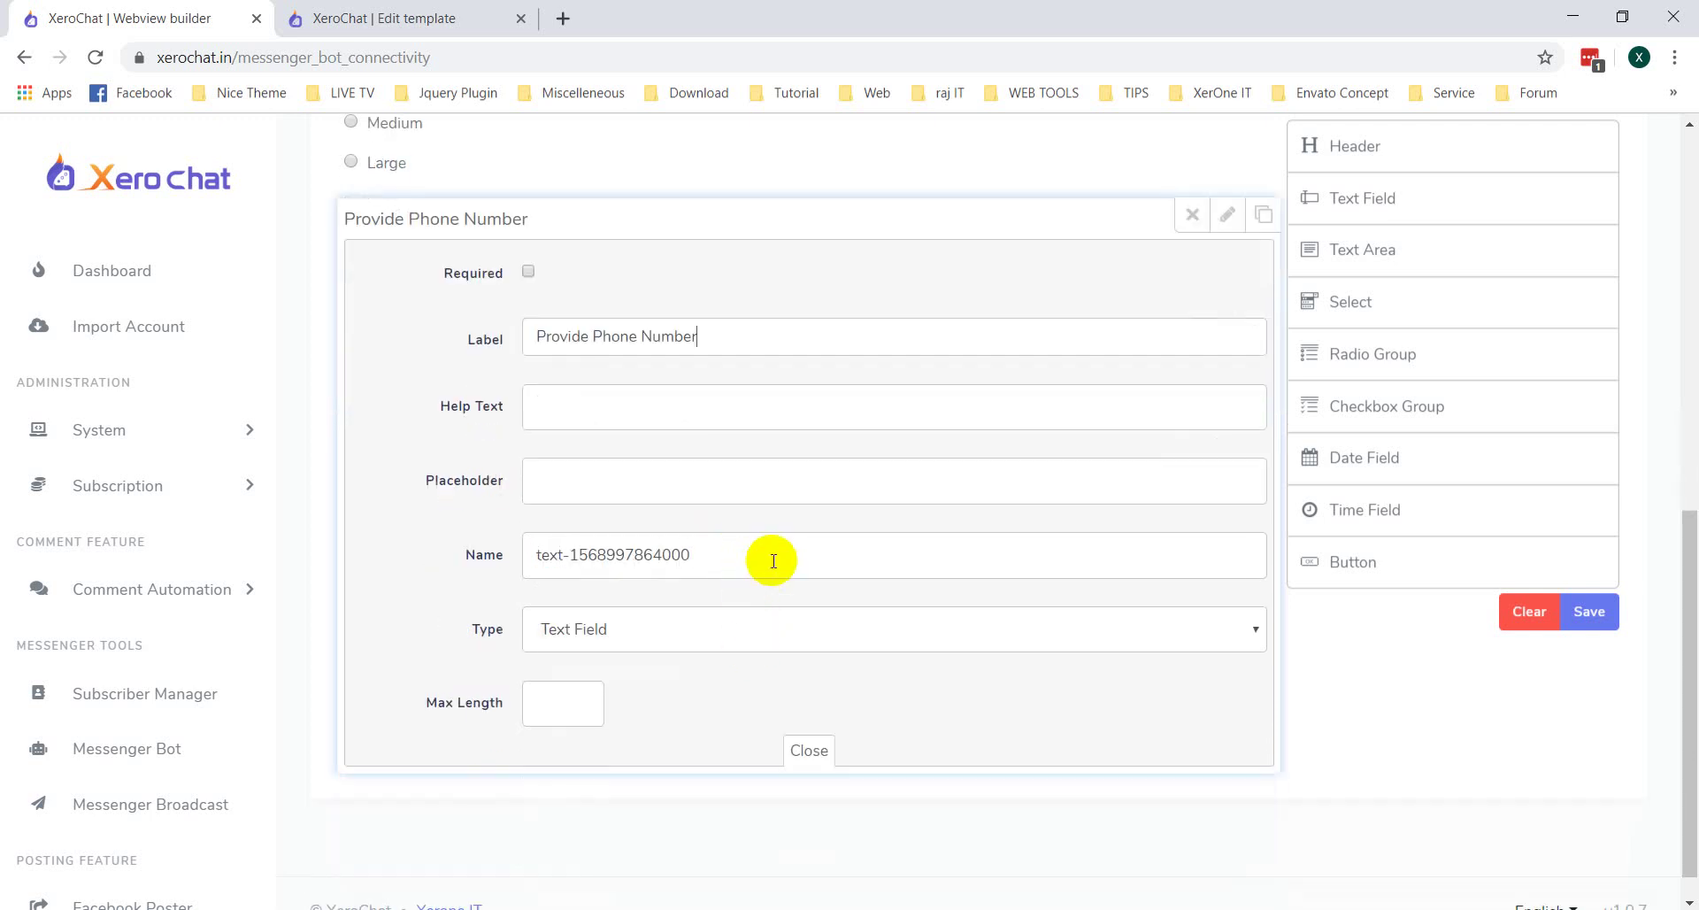
pyautogui.moveTo(774, 557); pyautogui.dragTo(498, 553)
pyautogui.write('Ph')
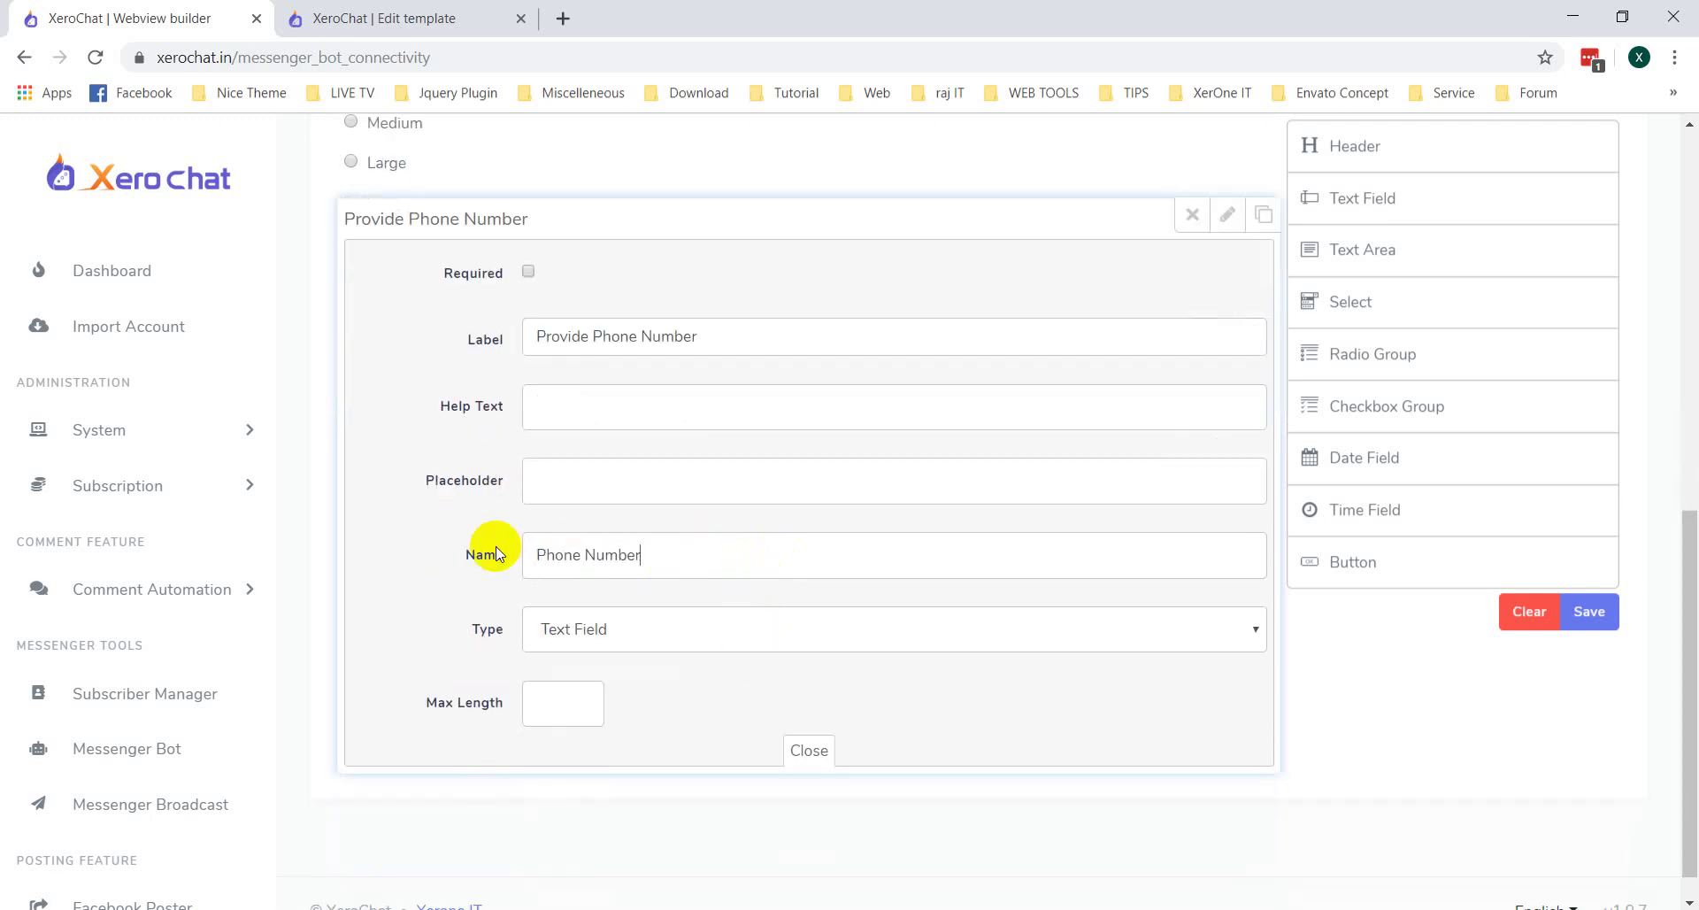
pyautogui.write('one Number')
pyautogui.click(807, 751)
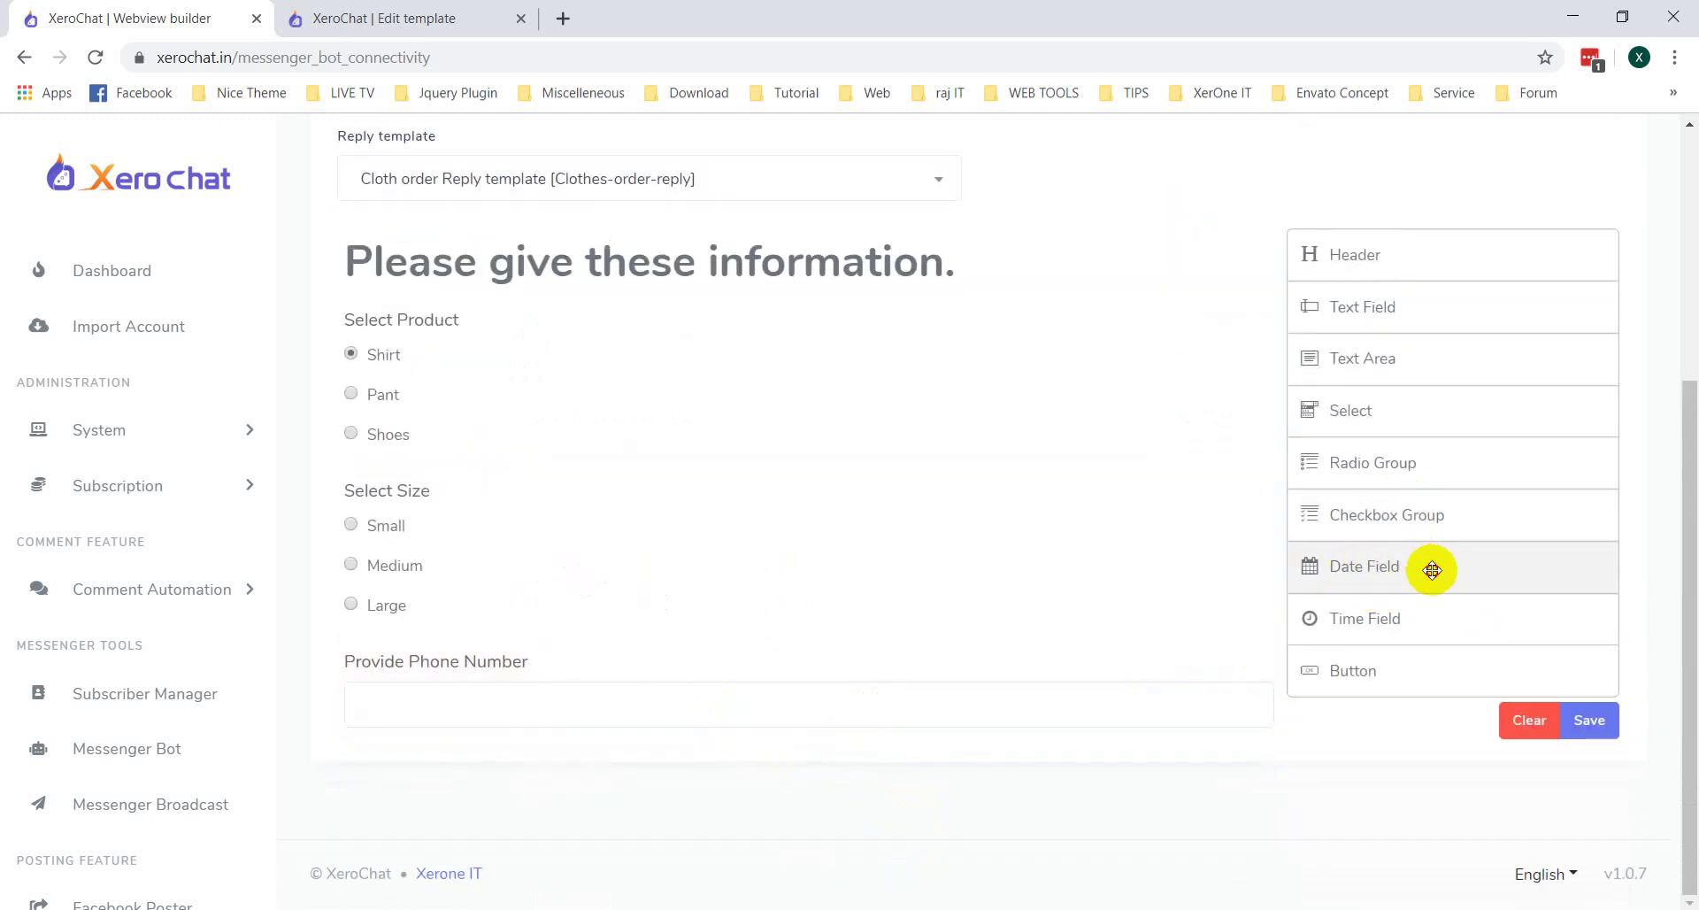
# Step: Add a Date Field below the phone number field and label it "Which Date You Want Delivery"
pyautogui.moveTo(1432, 570); pyautogui.dragTo(652, 747)
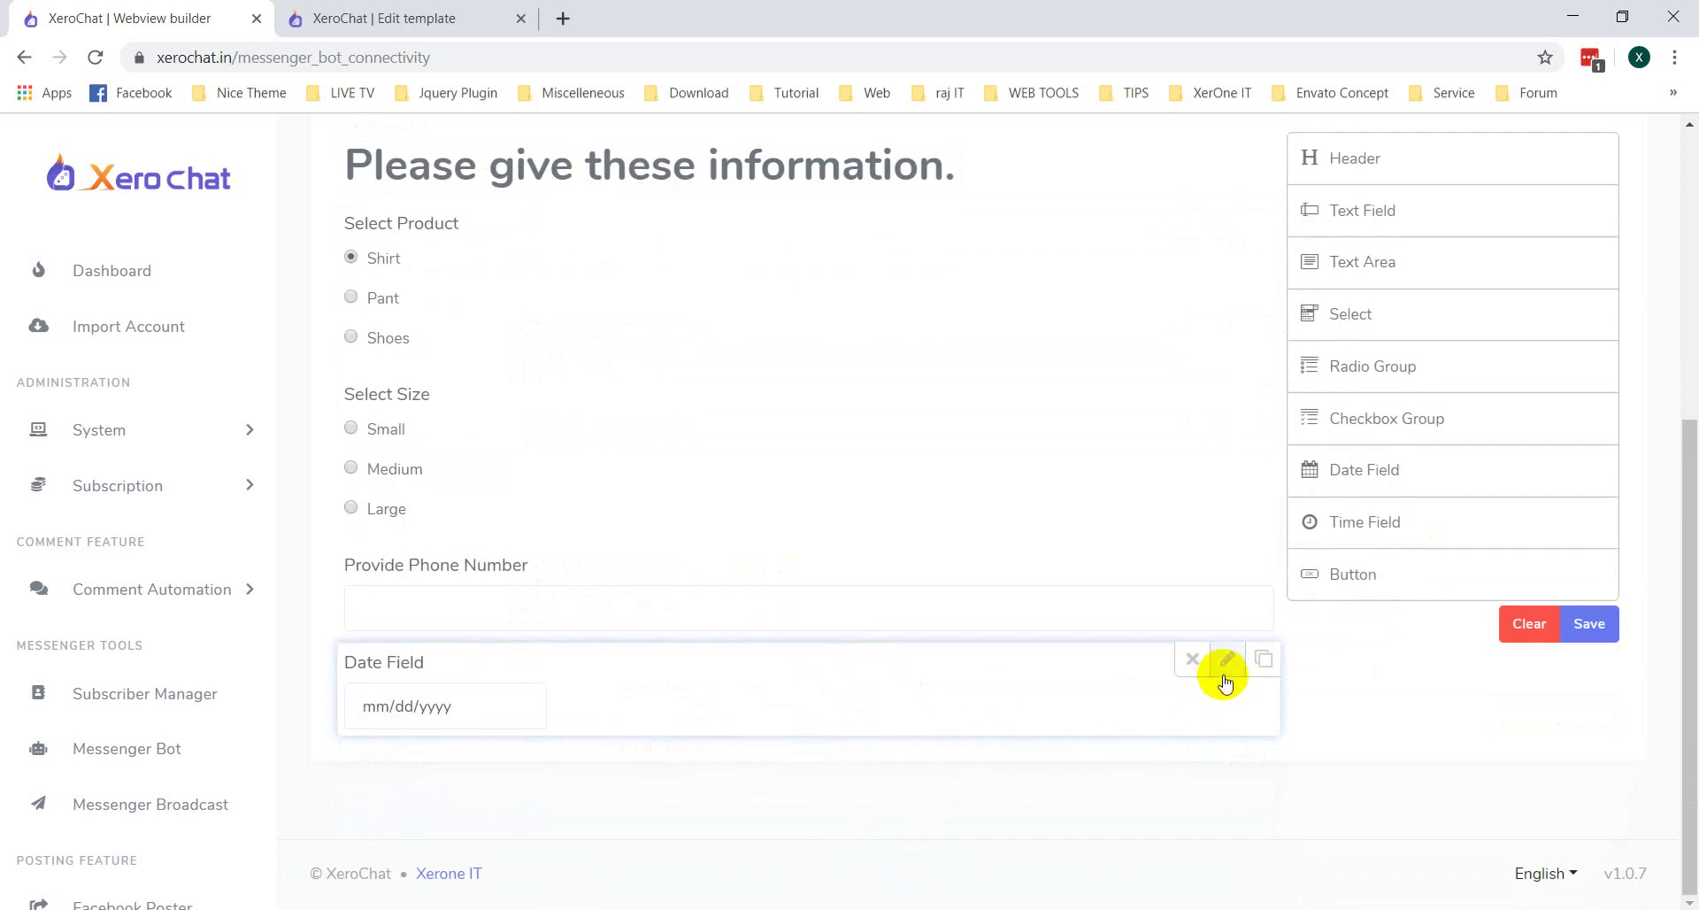
pyautogui.click(1226, 660)
pyautogui.scroll(-2, 607, 721)
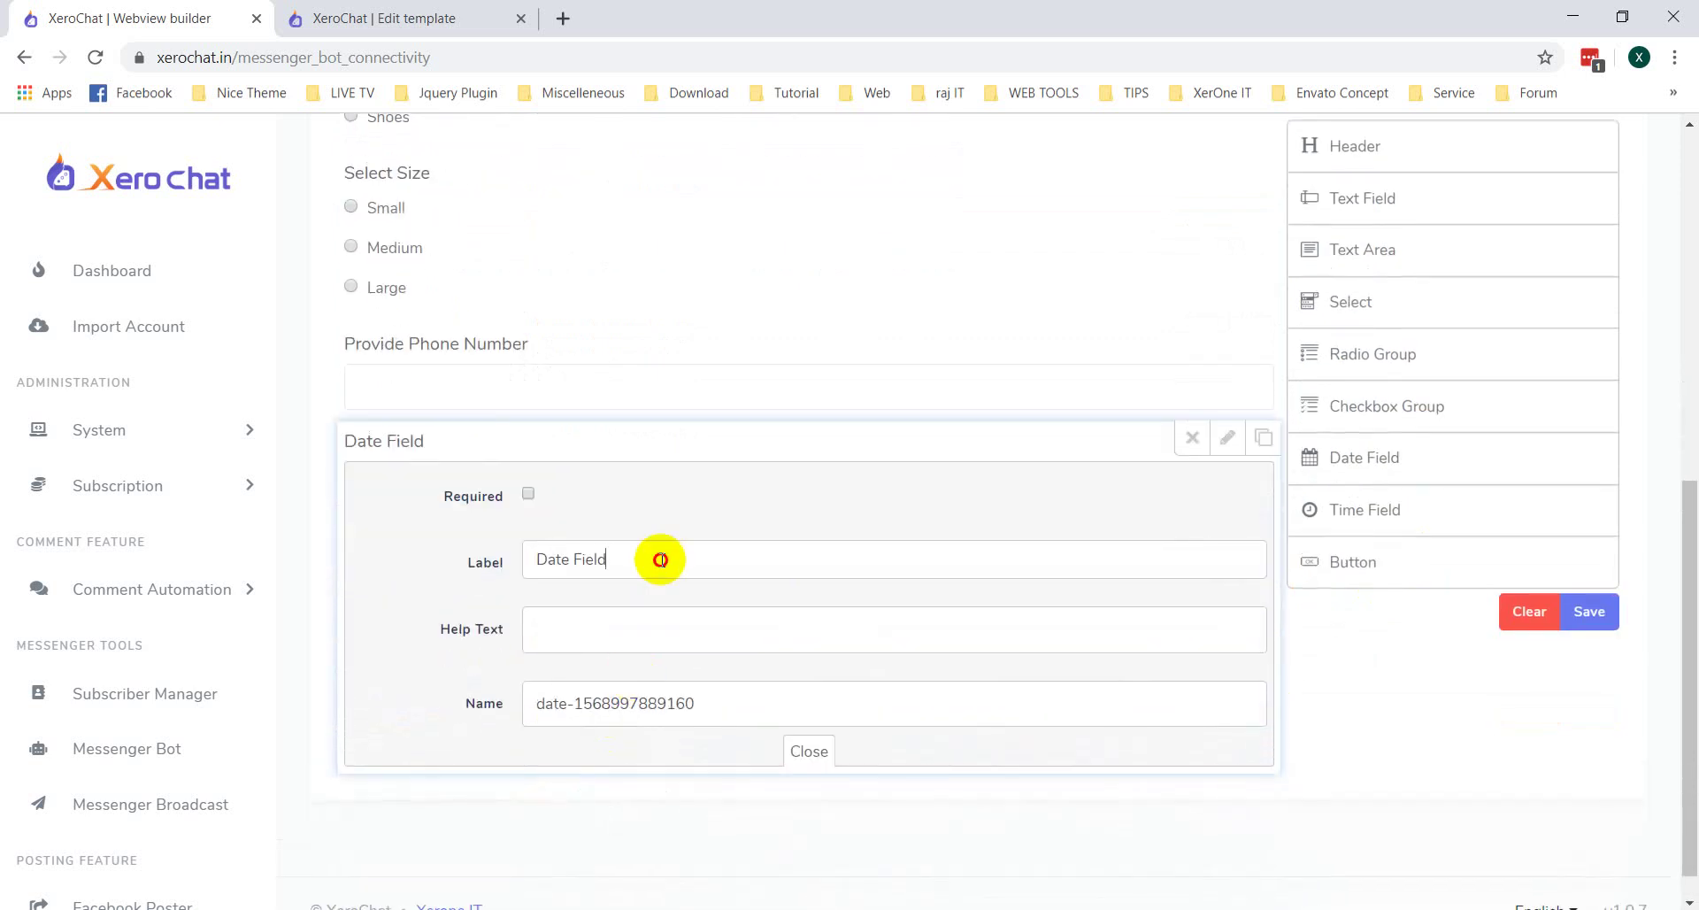
pyautogui.moveTo(661, 559); pyautogui.dragTo(531, 561)
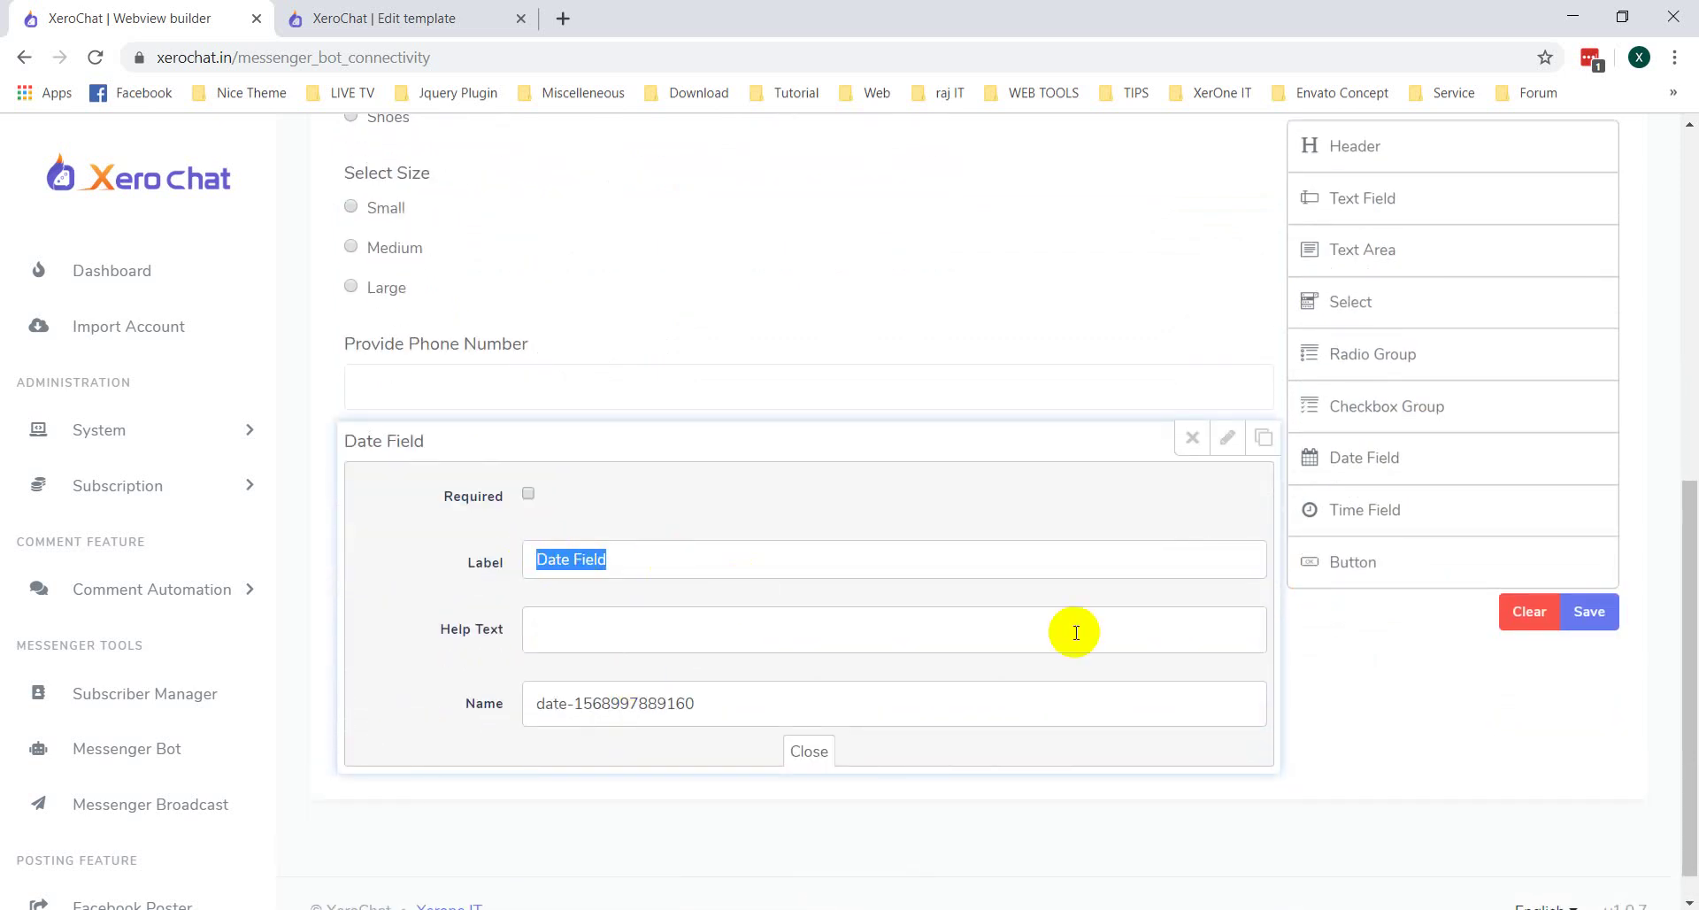
pyautogui.write('Which')
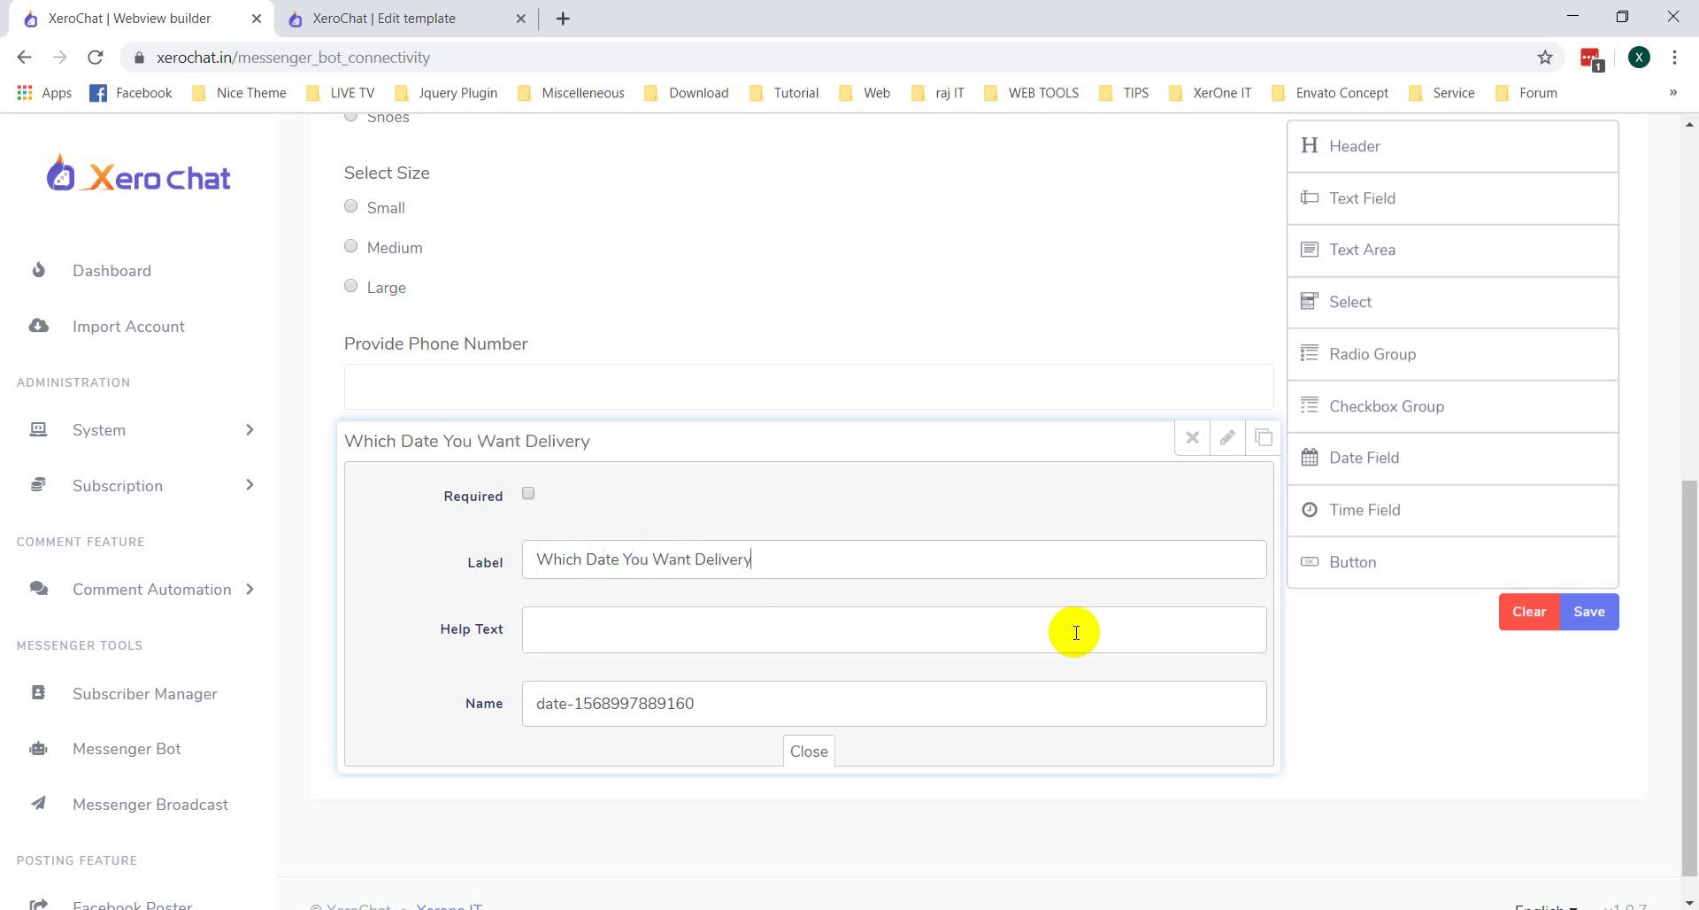
# Step: Set the delivery date field's name to "Delivary Date" and close its settings
pyautogui.moveTo(699, 703); pyautogui.dragTo(454, 702)
pyautogui.write('D')
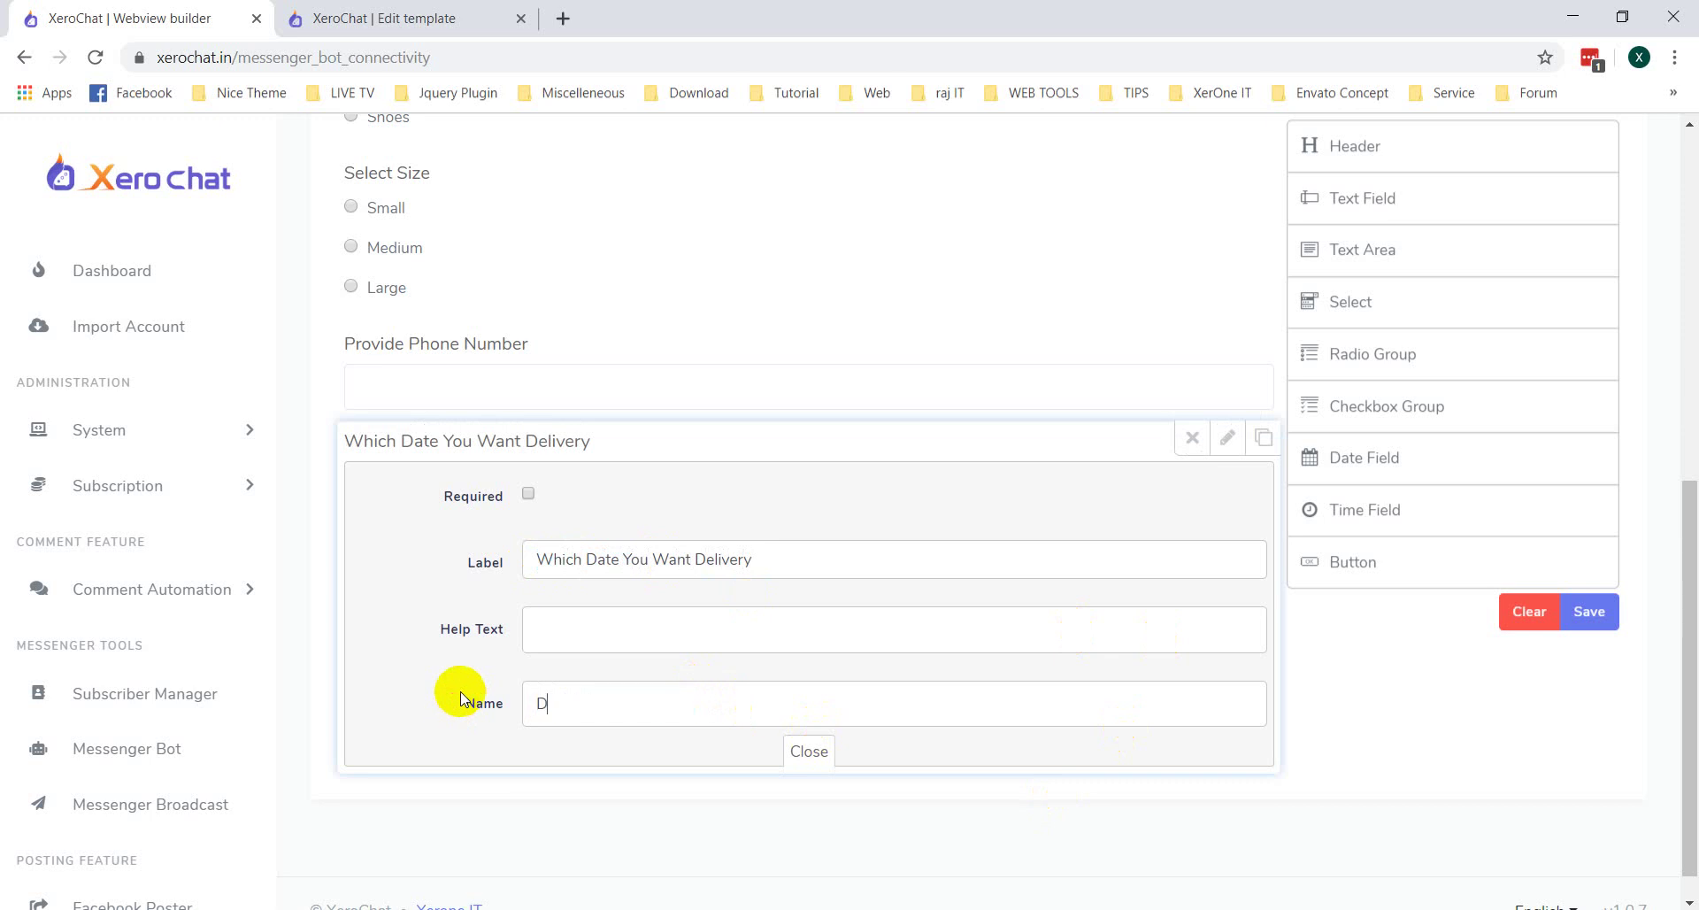
pyautogui.write('el')
pyautogui.write('ivary Date')
pyautogui.scroll(-1, 585, 708)
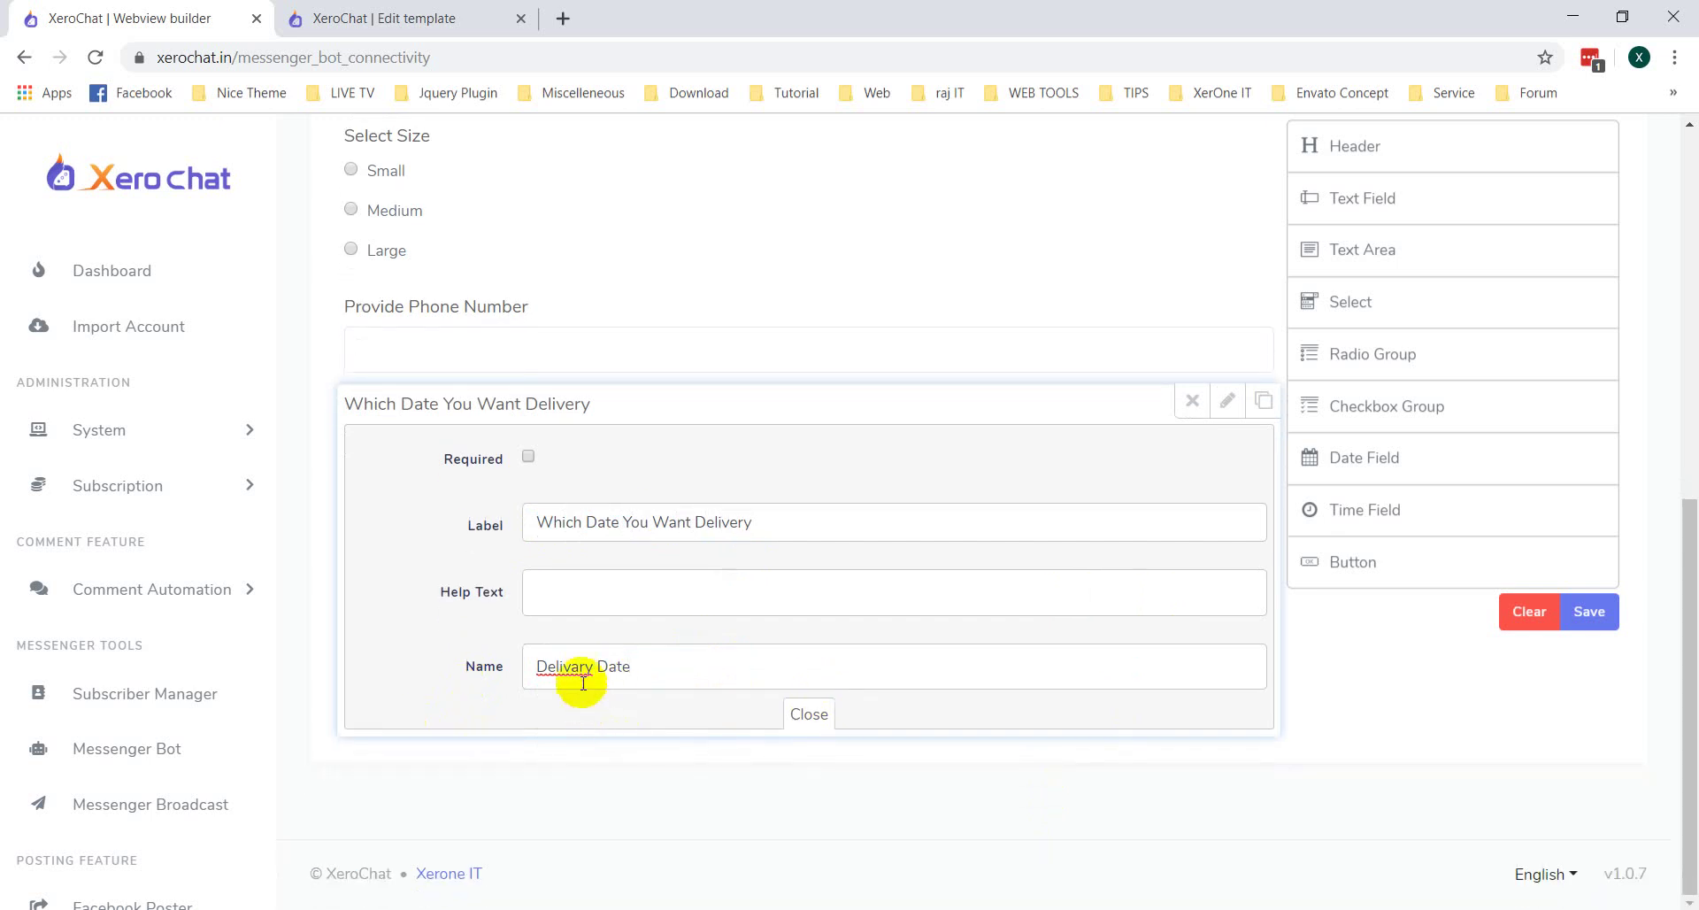
pyautogui.click(807, 714)
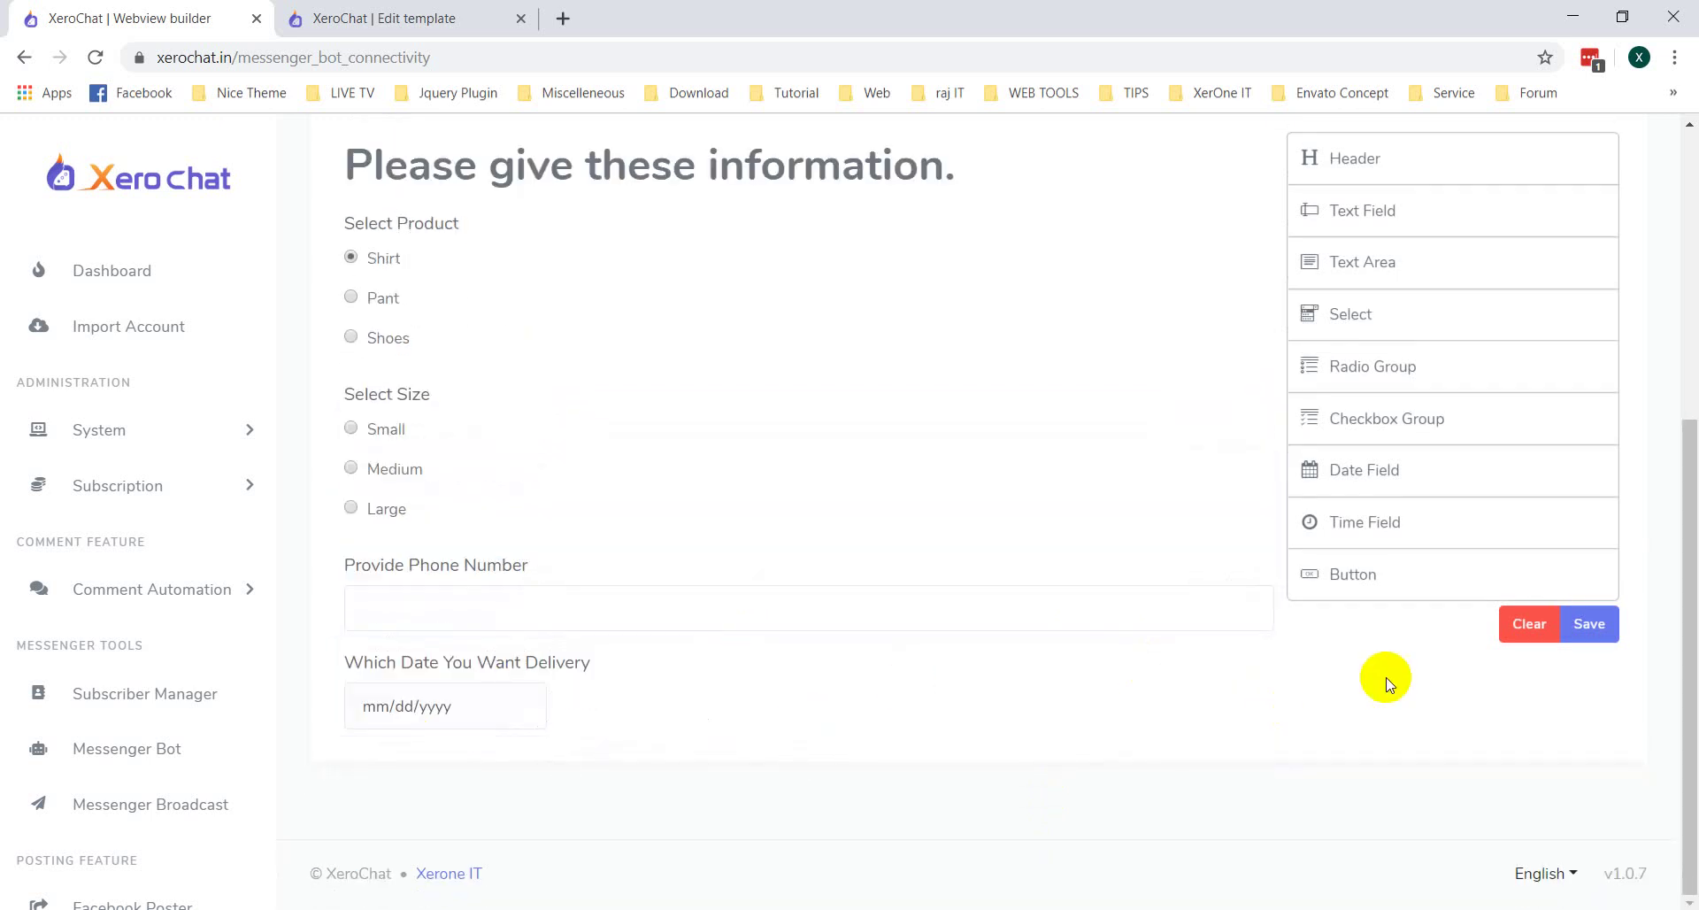
# Step: Add a Button below the delivery date field and label it "Submit Order"
pyautogui.moveTo(1403, 573); pyautogui.dragTo(519, 747)
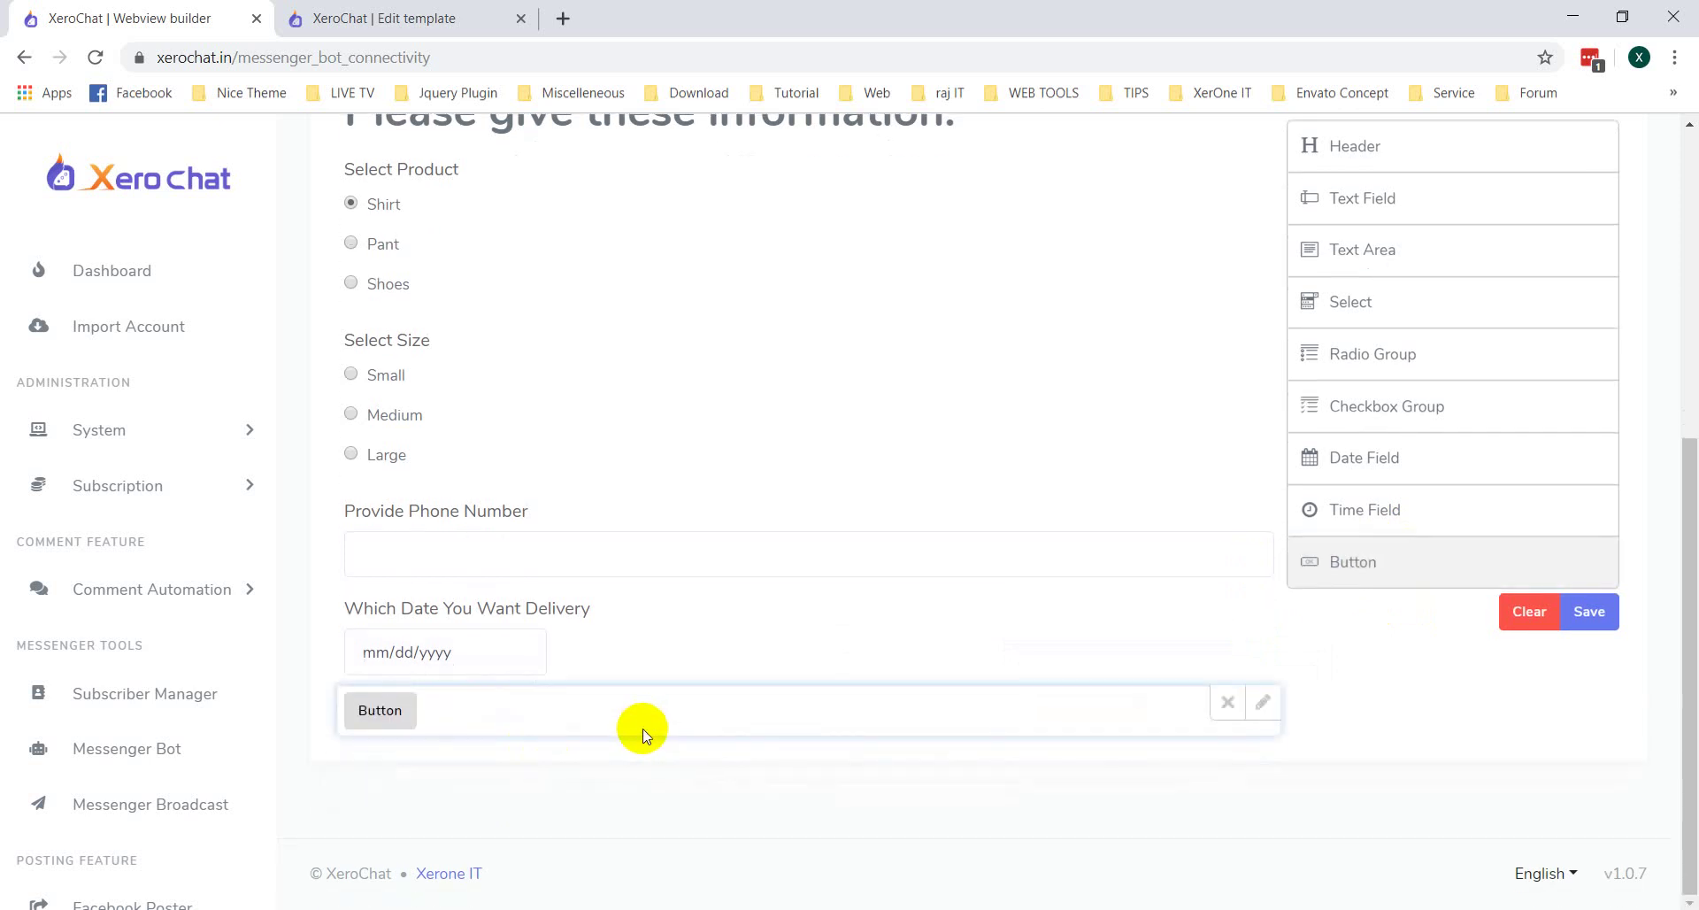
pyautogui.click(1263, 702)
pyautogui.scroll(-3, 610, 716)
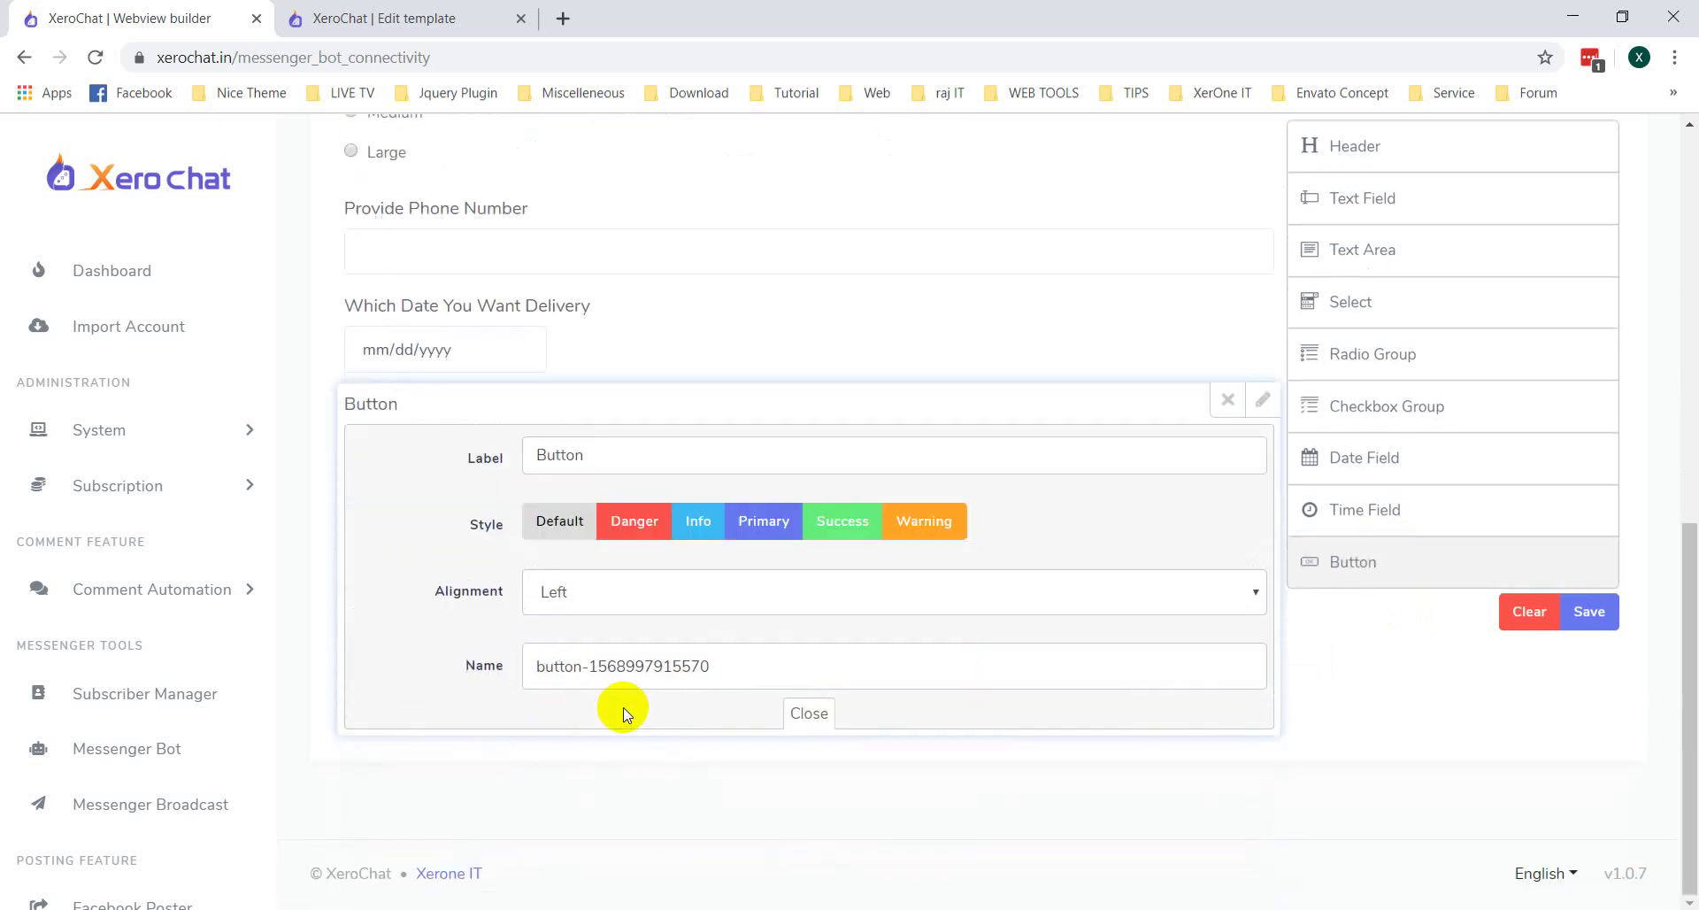
pyautogui.moveTo(599, 457); pyautogui.dragTo(510, 464)
pyautogui.write('Su')
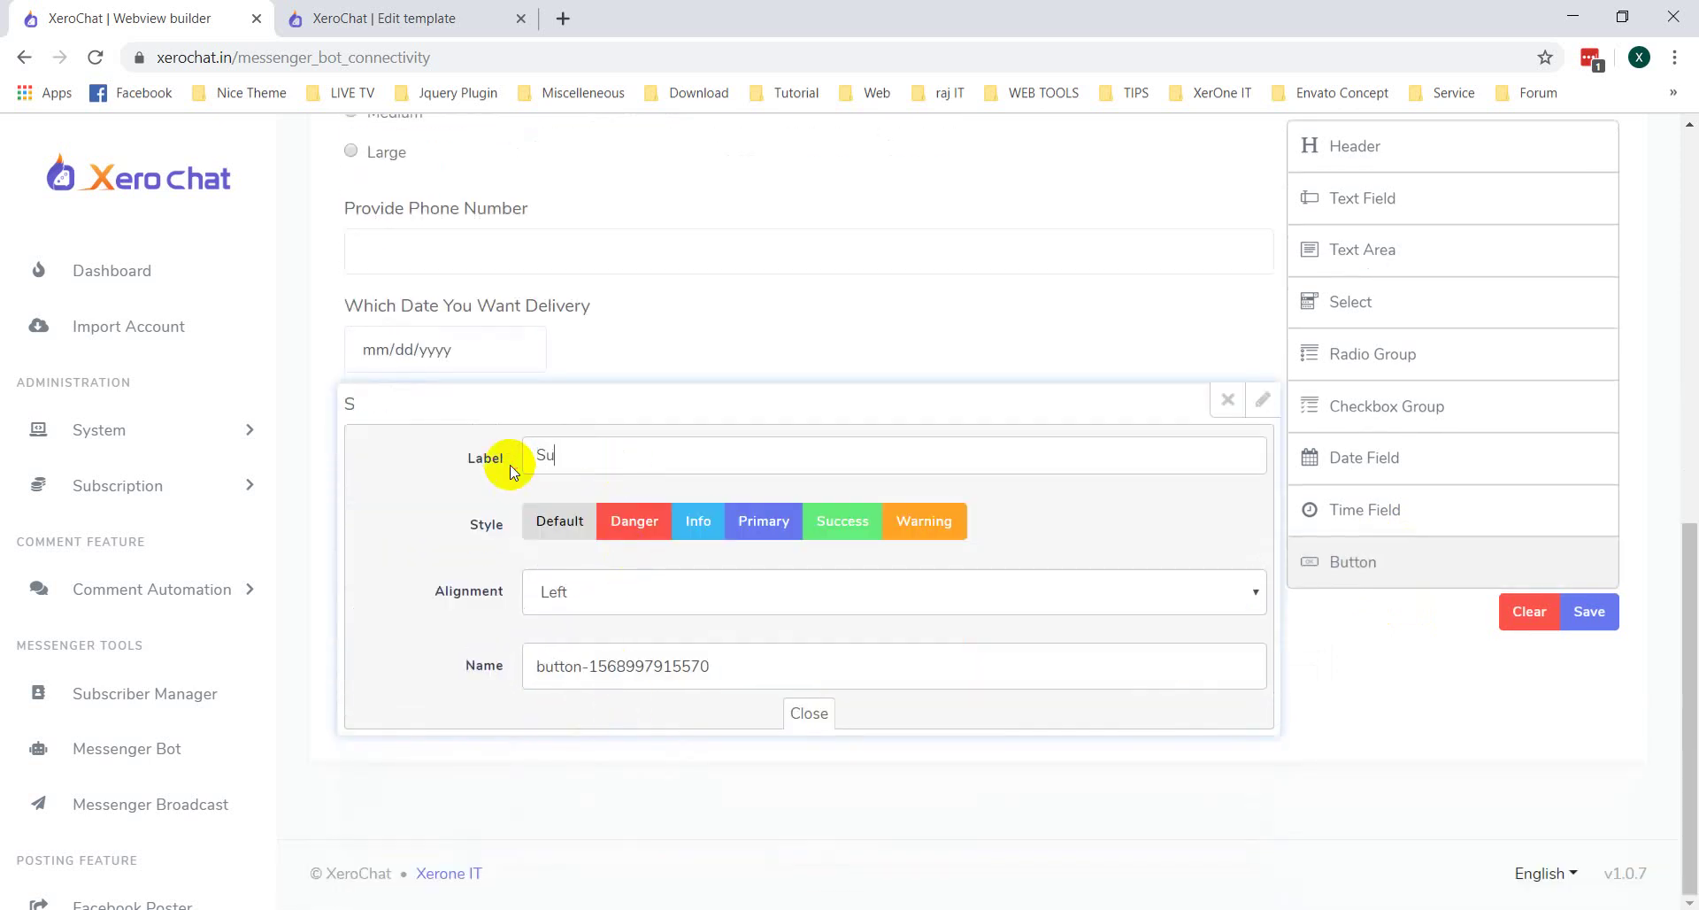
pyautogui.write('bmit Order')
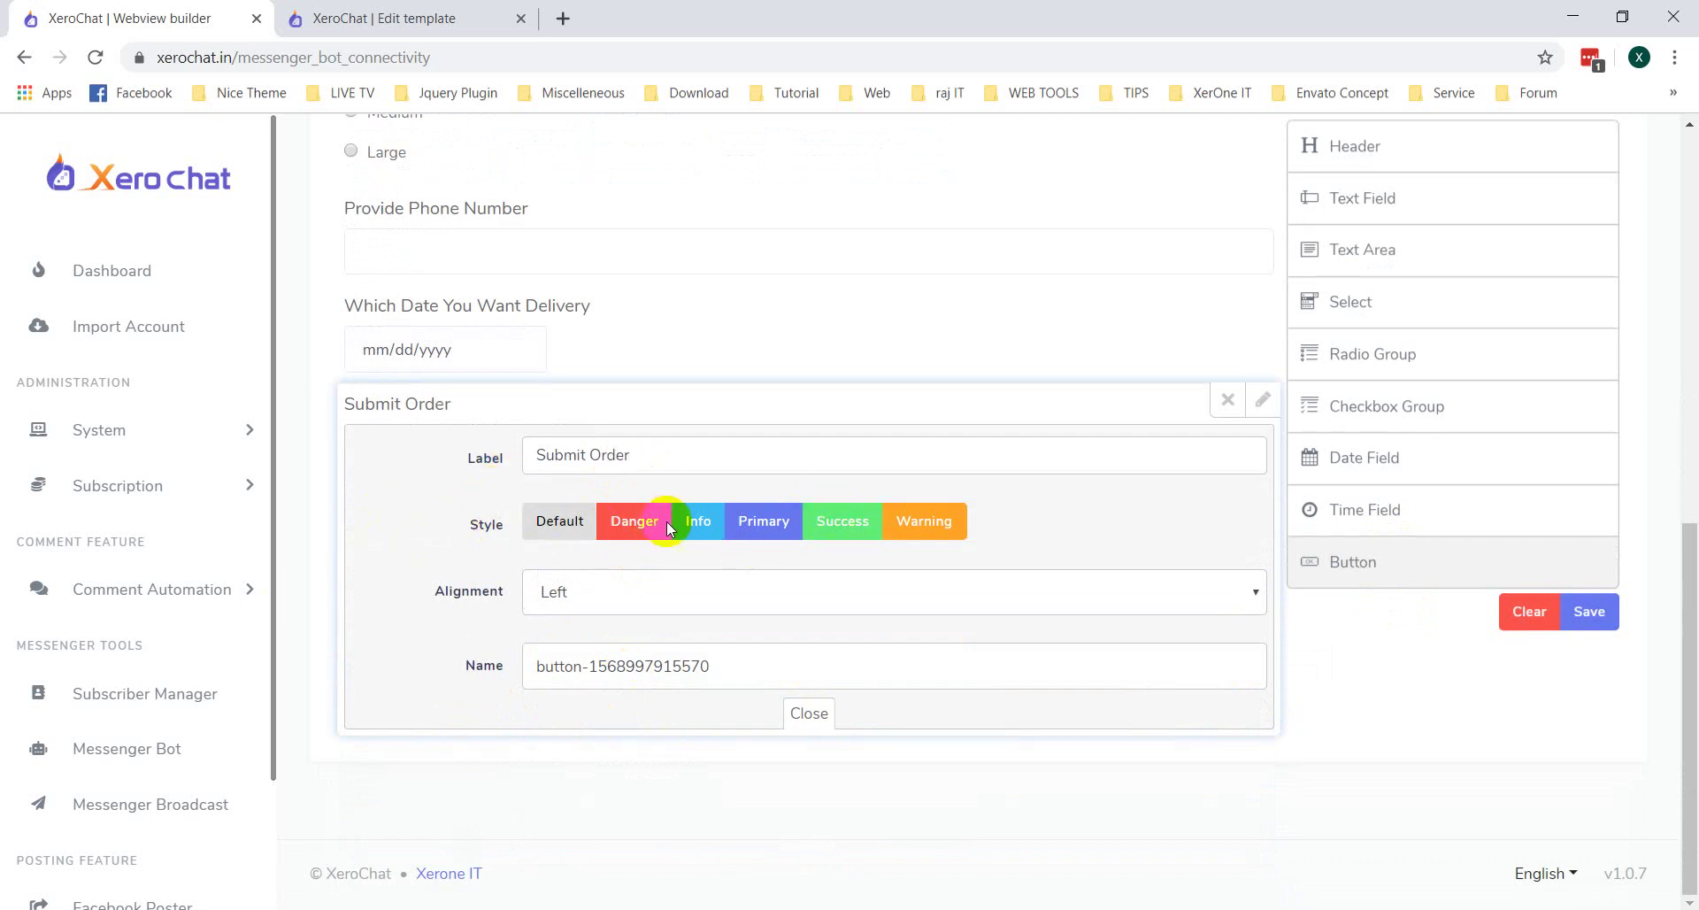
# Step: Set the button's name to Submit-Order and save the completed form
pyautogui.moveTo(788, 670); pyautogui.dragTo(501, 675)
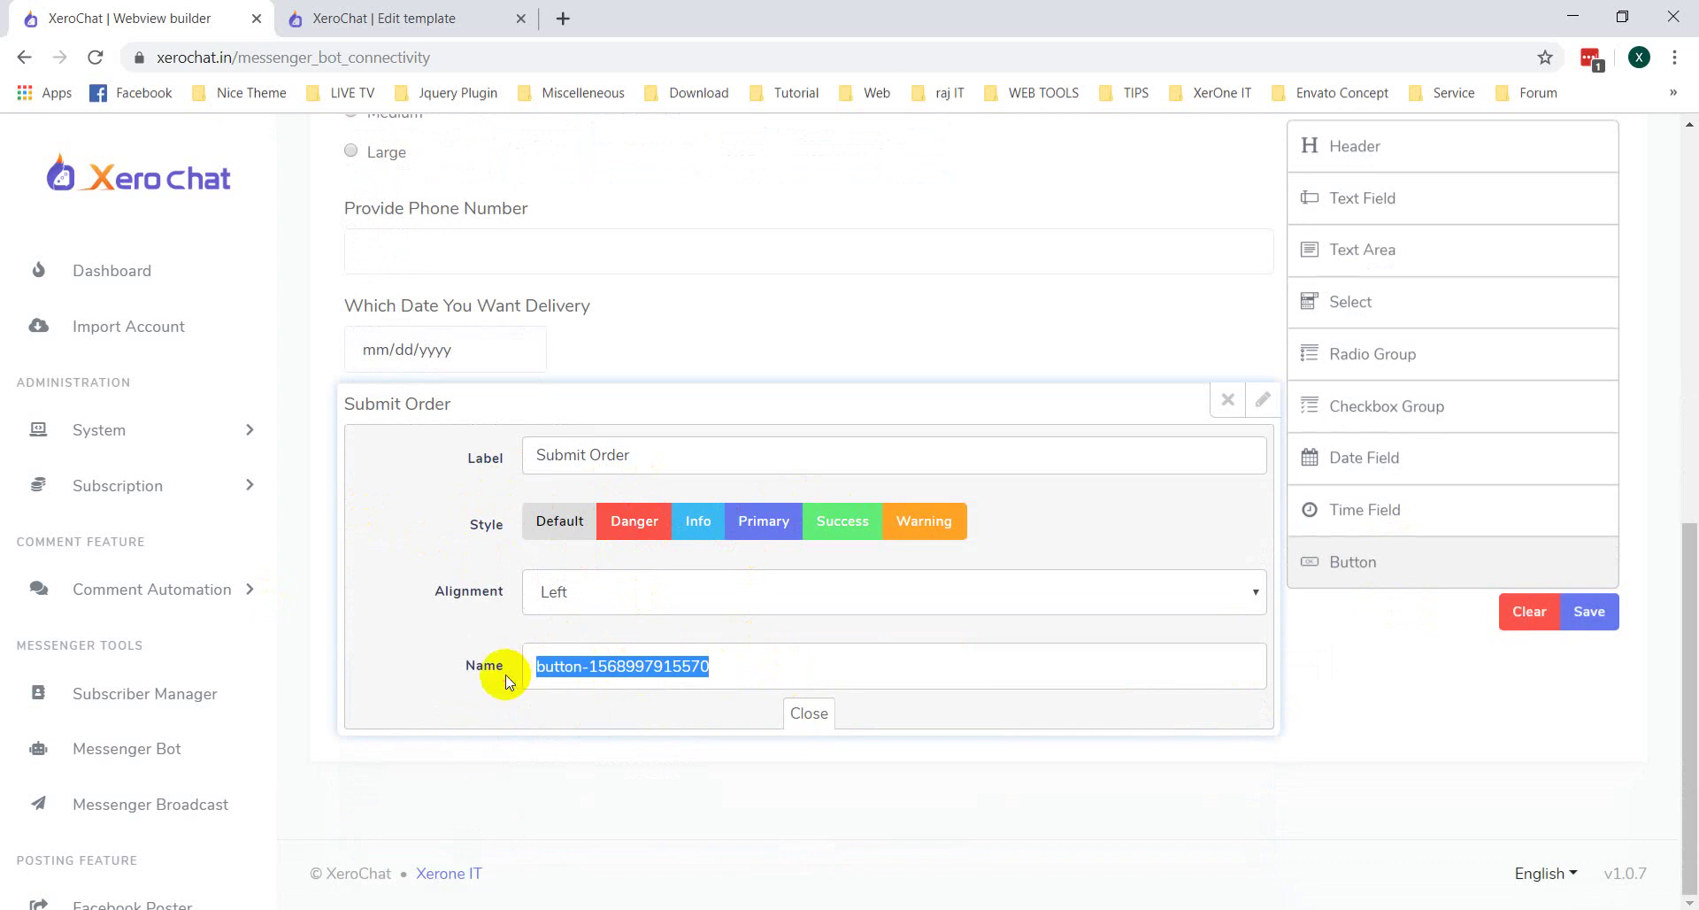
pyautogui.write('Submit-Order')
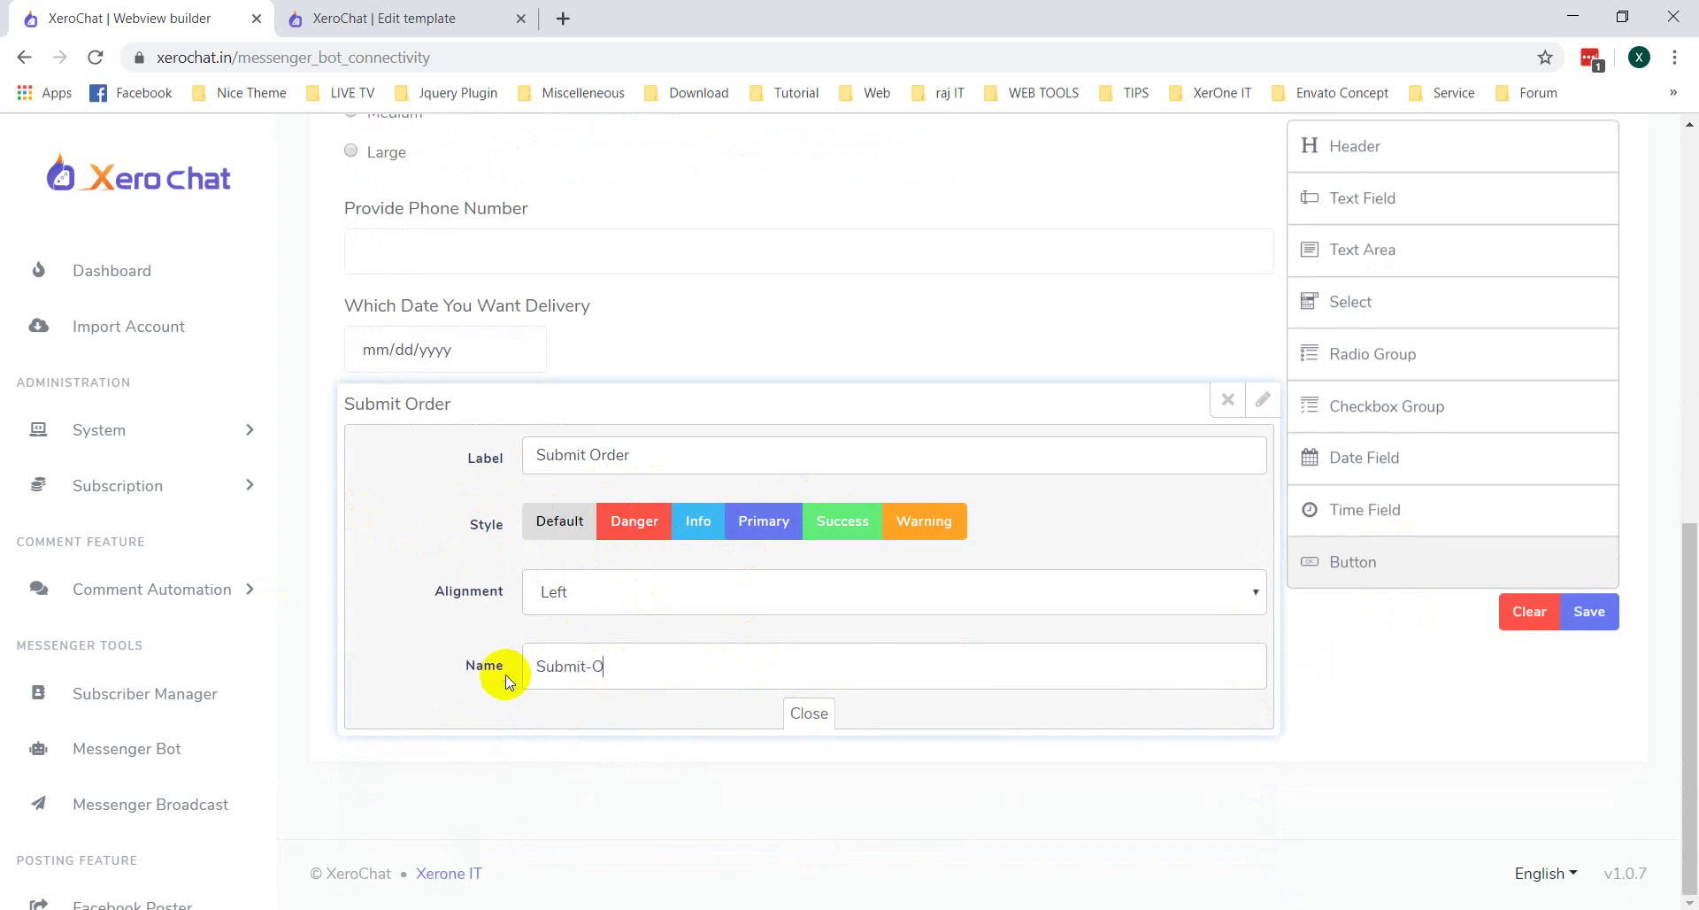
pyautogui.click(808, 714)
pyautogui.click(1612, 636)
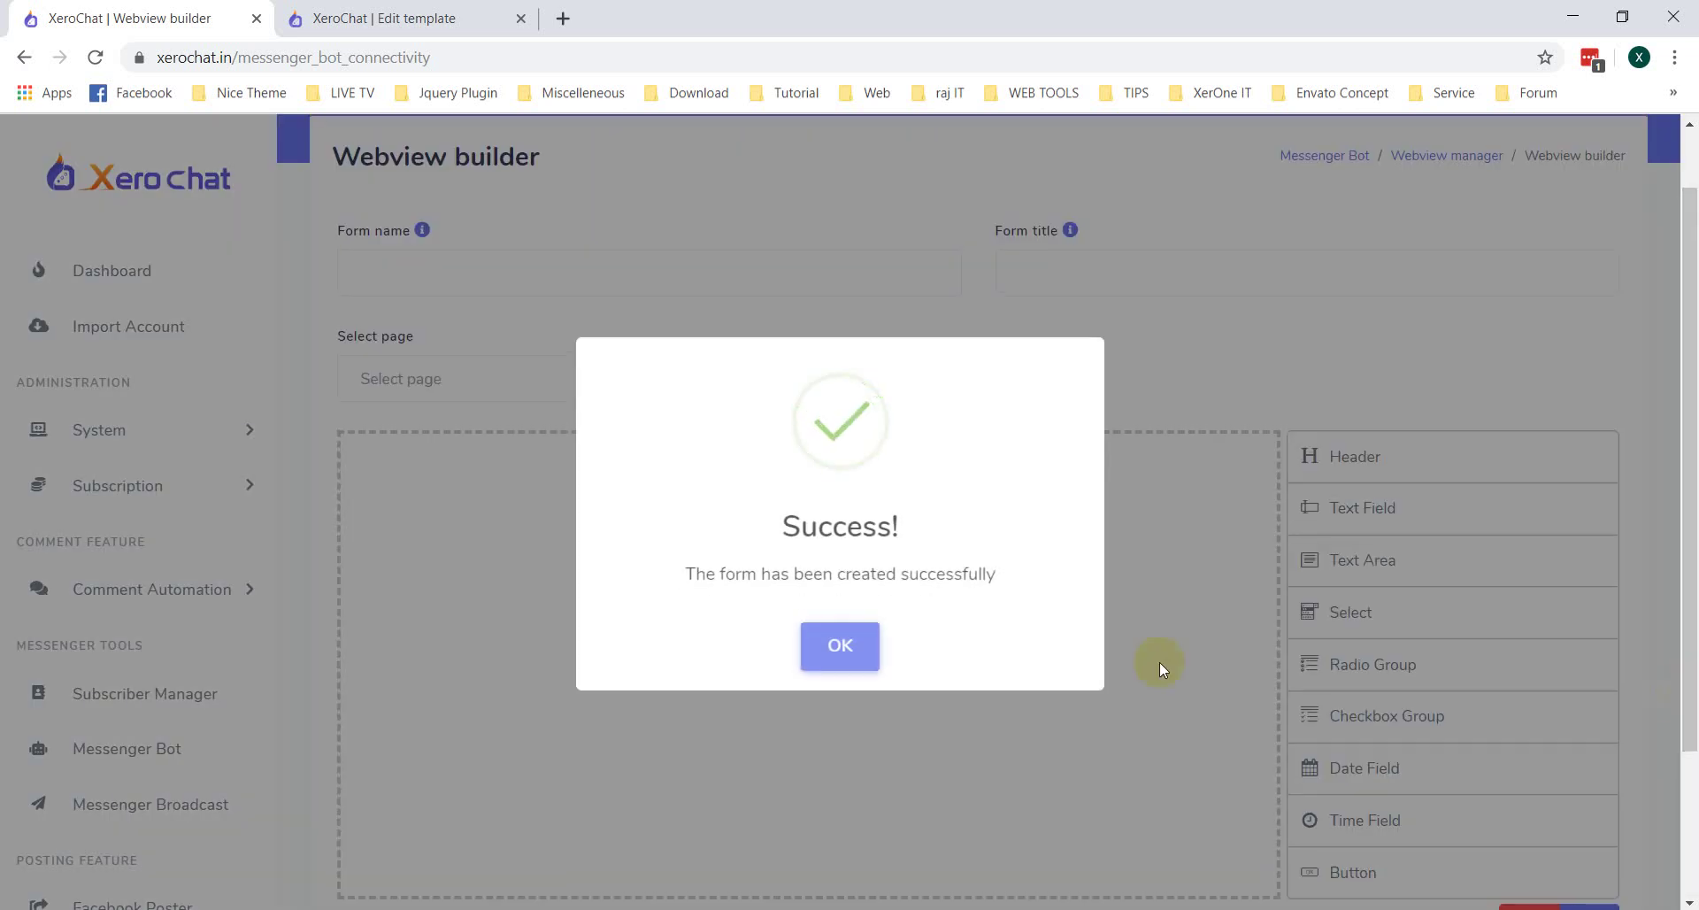
pyautogui.click(833, 642)
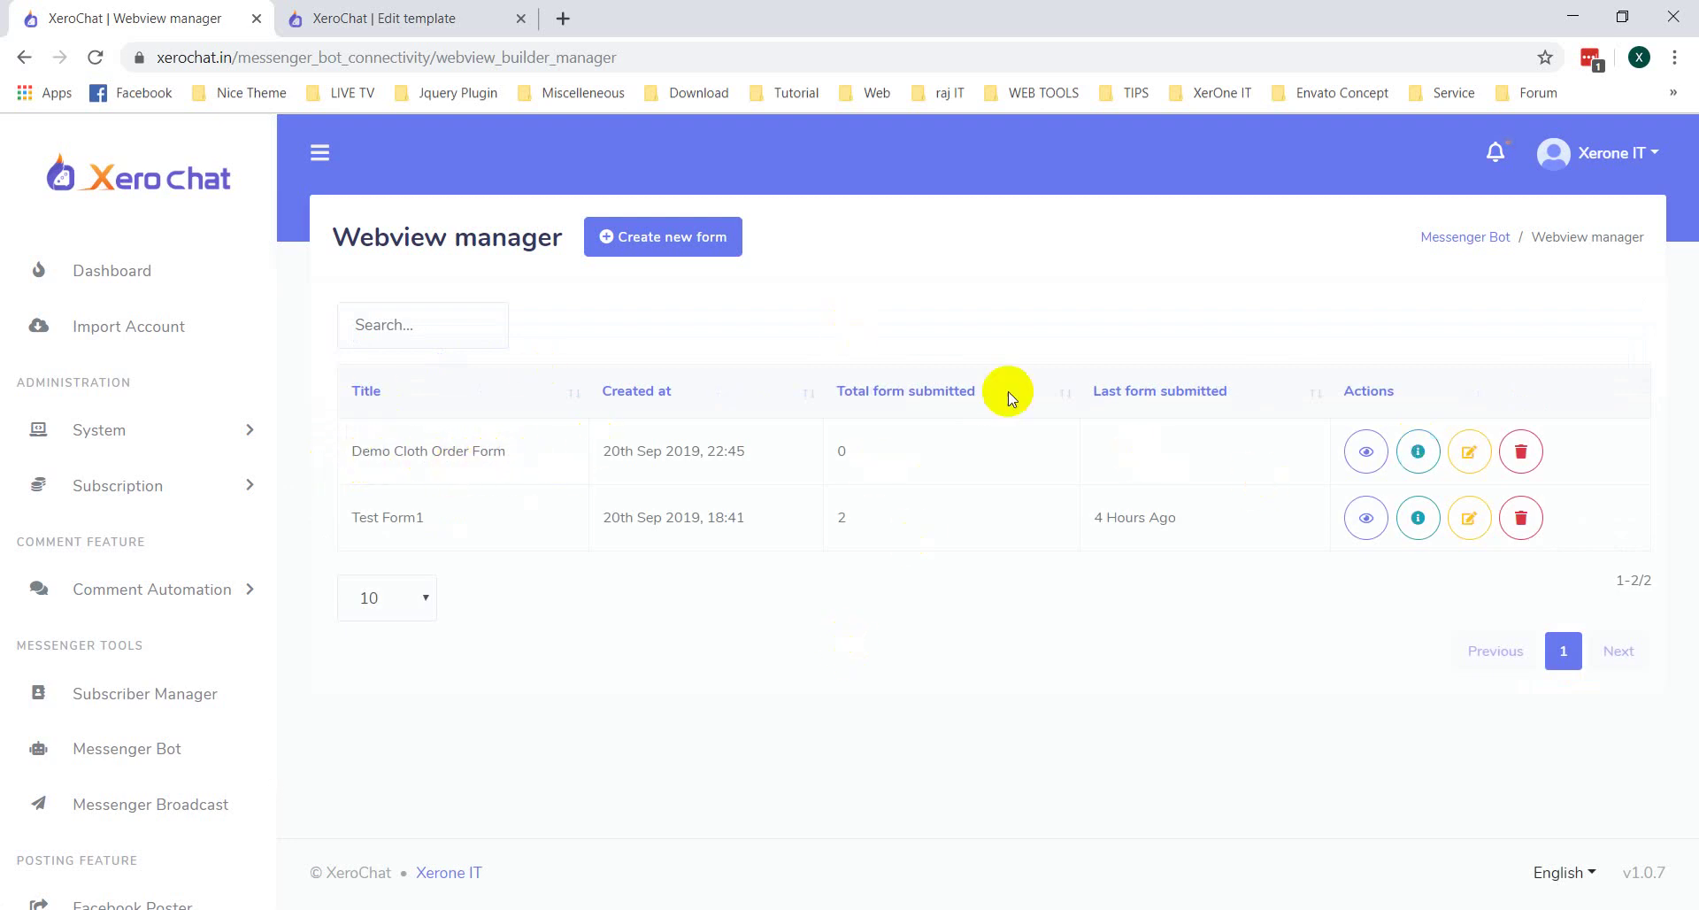
# Step: Preview the Demo Cloth Order Form and try its Small and Large size options
pyautogui.click(1372, 453)
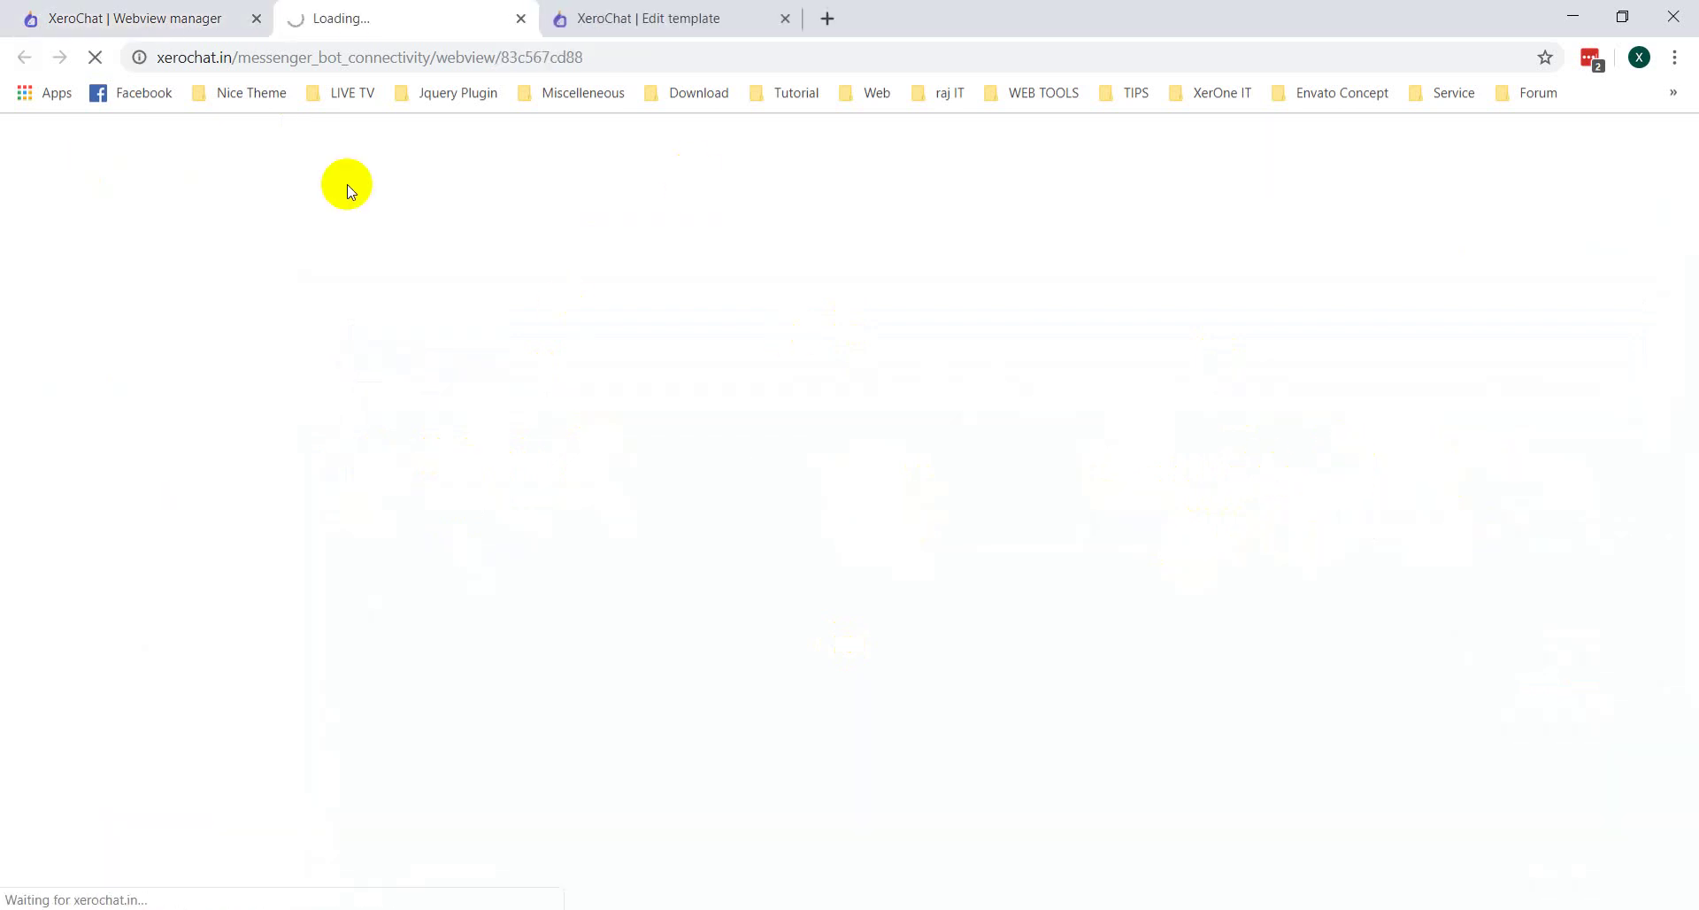
pyautogui.scroll(-1, 814, 602)
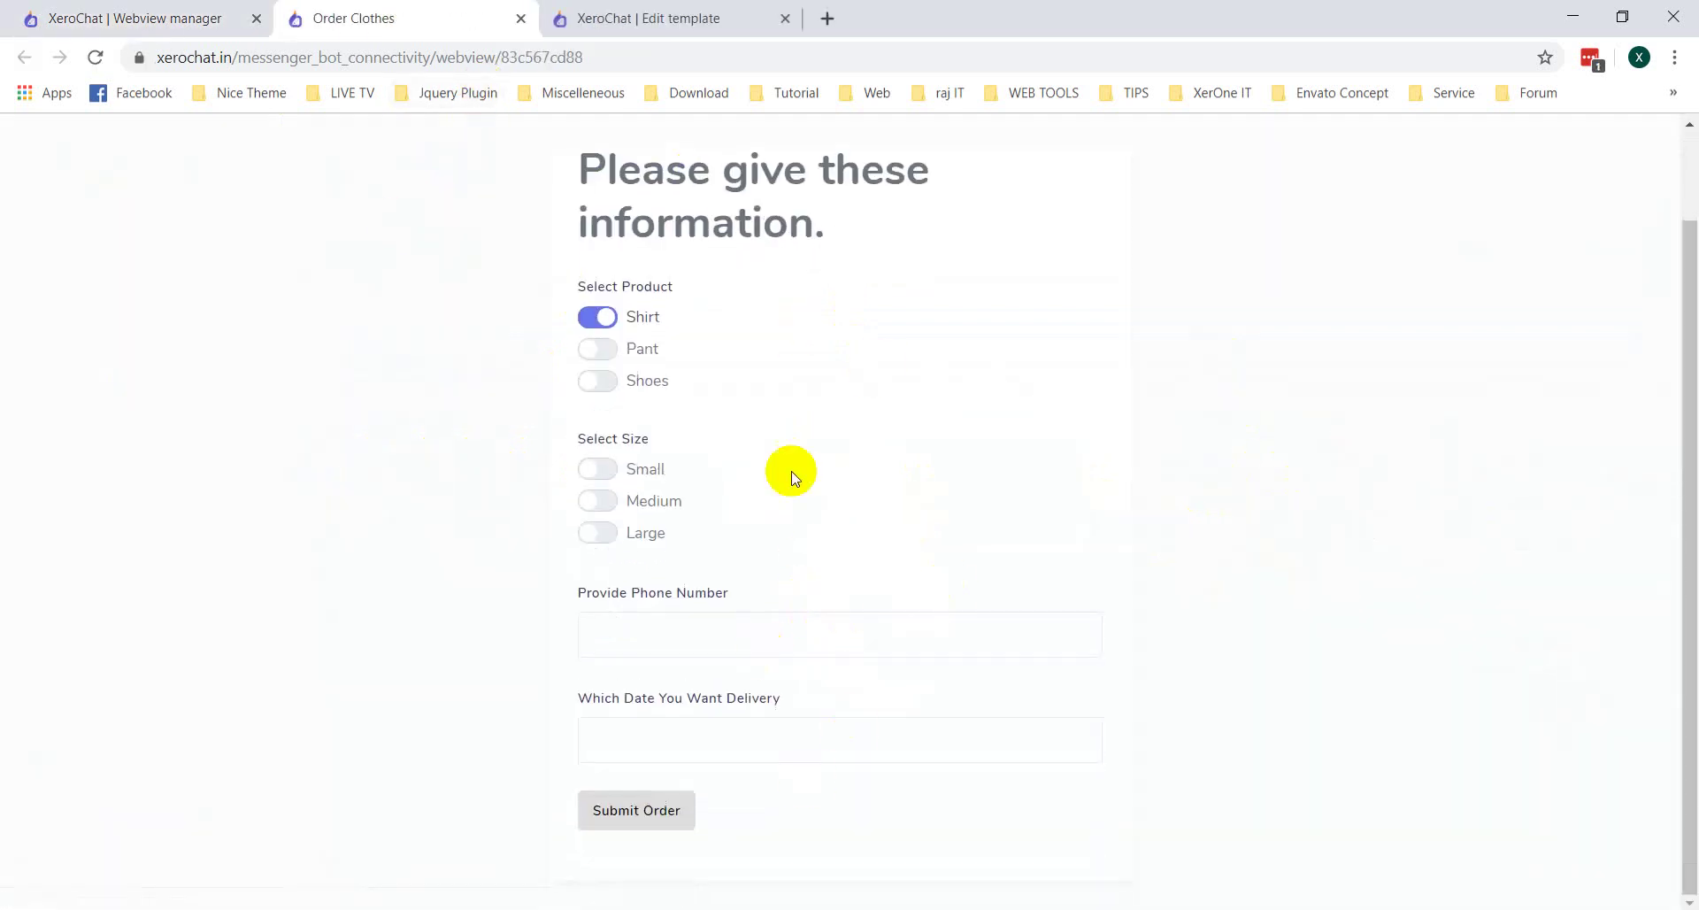
pyautogui.scroll(1, 794, 478)
pyautogui.click(600, 571)
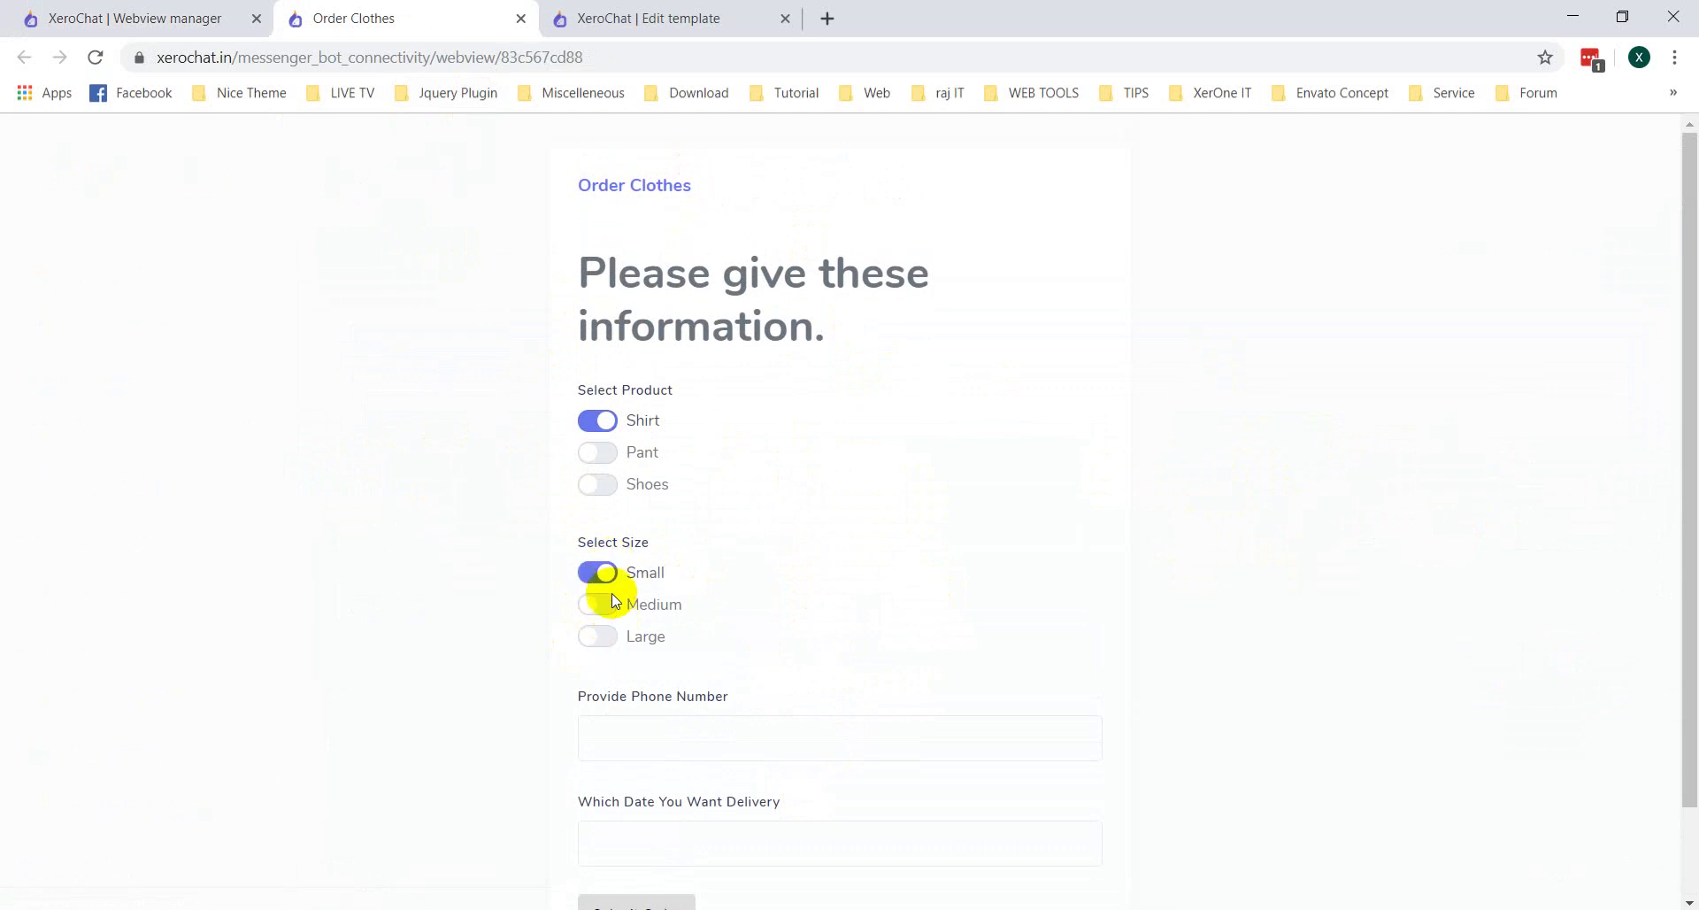
pyautogui.click(608, 634)
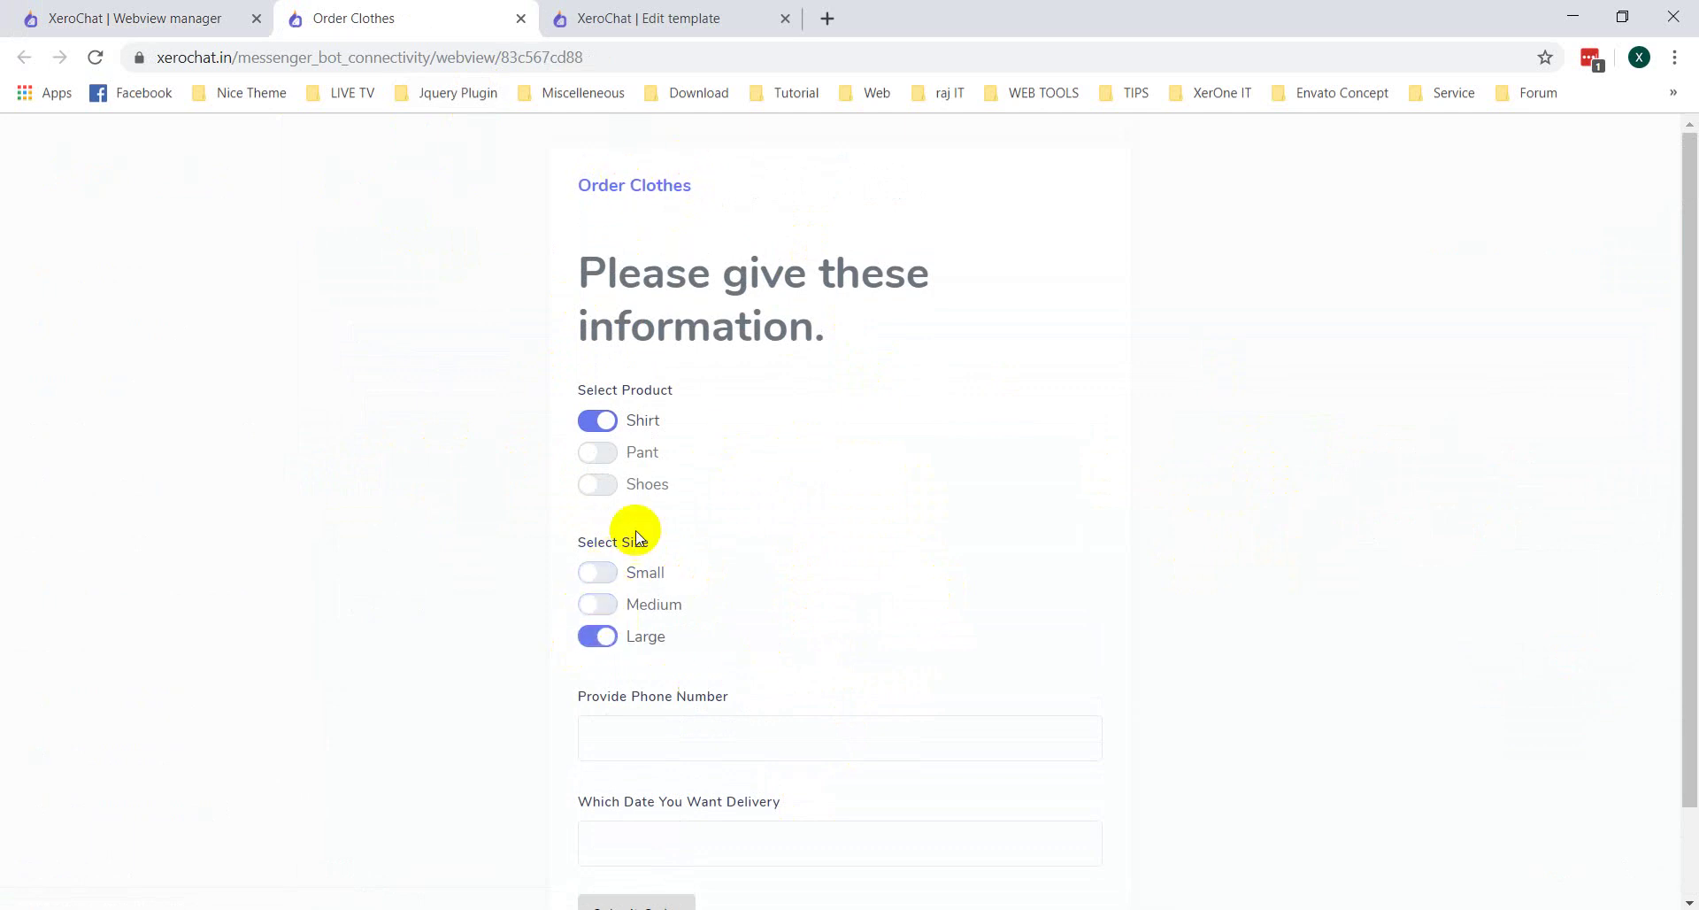
# Step: Copy the web address of the Order Clothes form page and return to the Webview manager
pyautogui.click(185, 24)
pyautogui.click(444, 18)
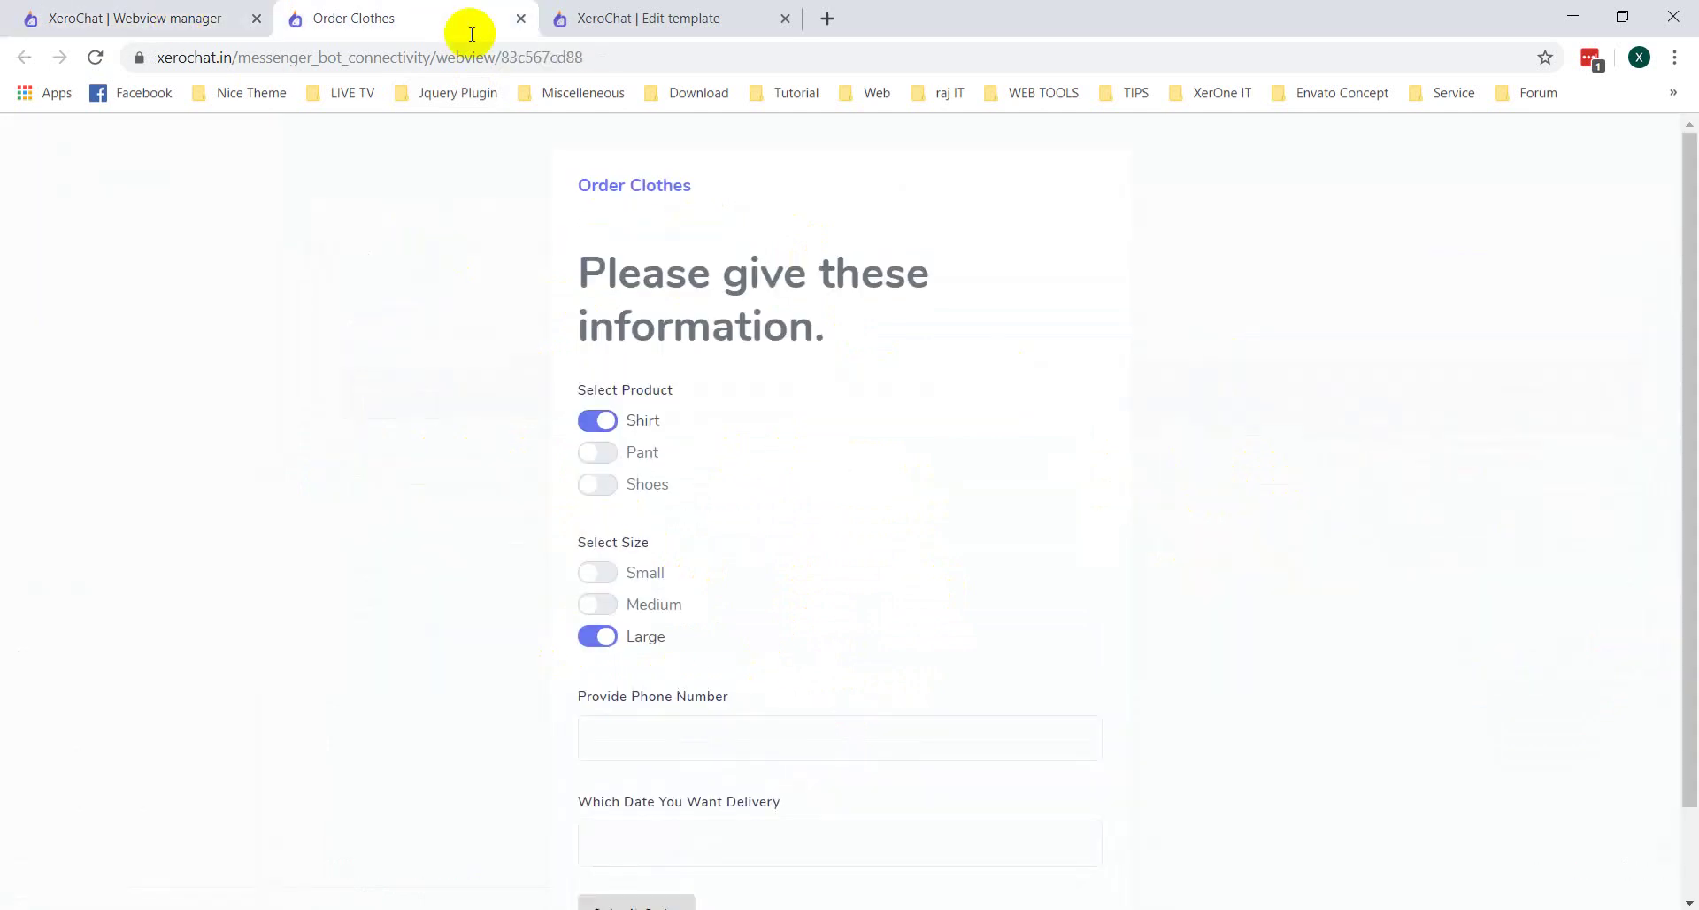
pyautogui.click(631, 50)
pyautogui.moveTo(631, 50); pyautogui.dragTo(4, 55)
pyautogui.click(351, 69)
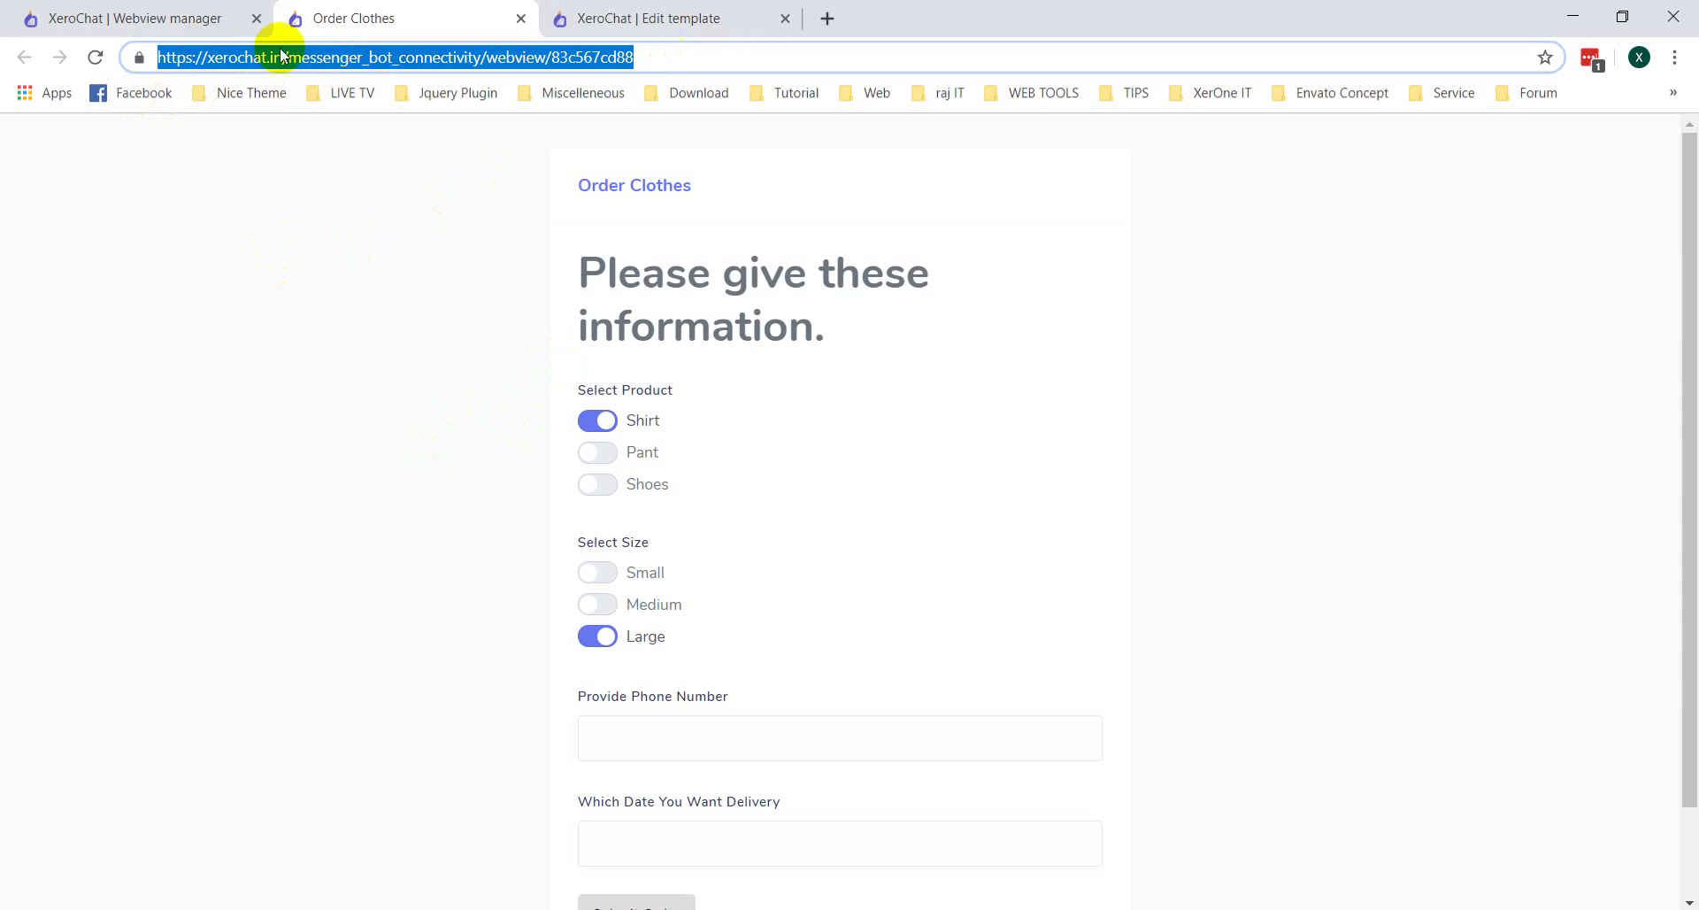
pyautogui.click(222, 22)
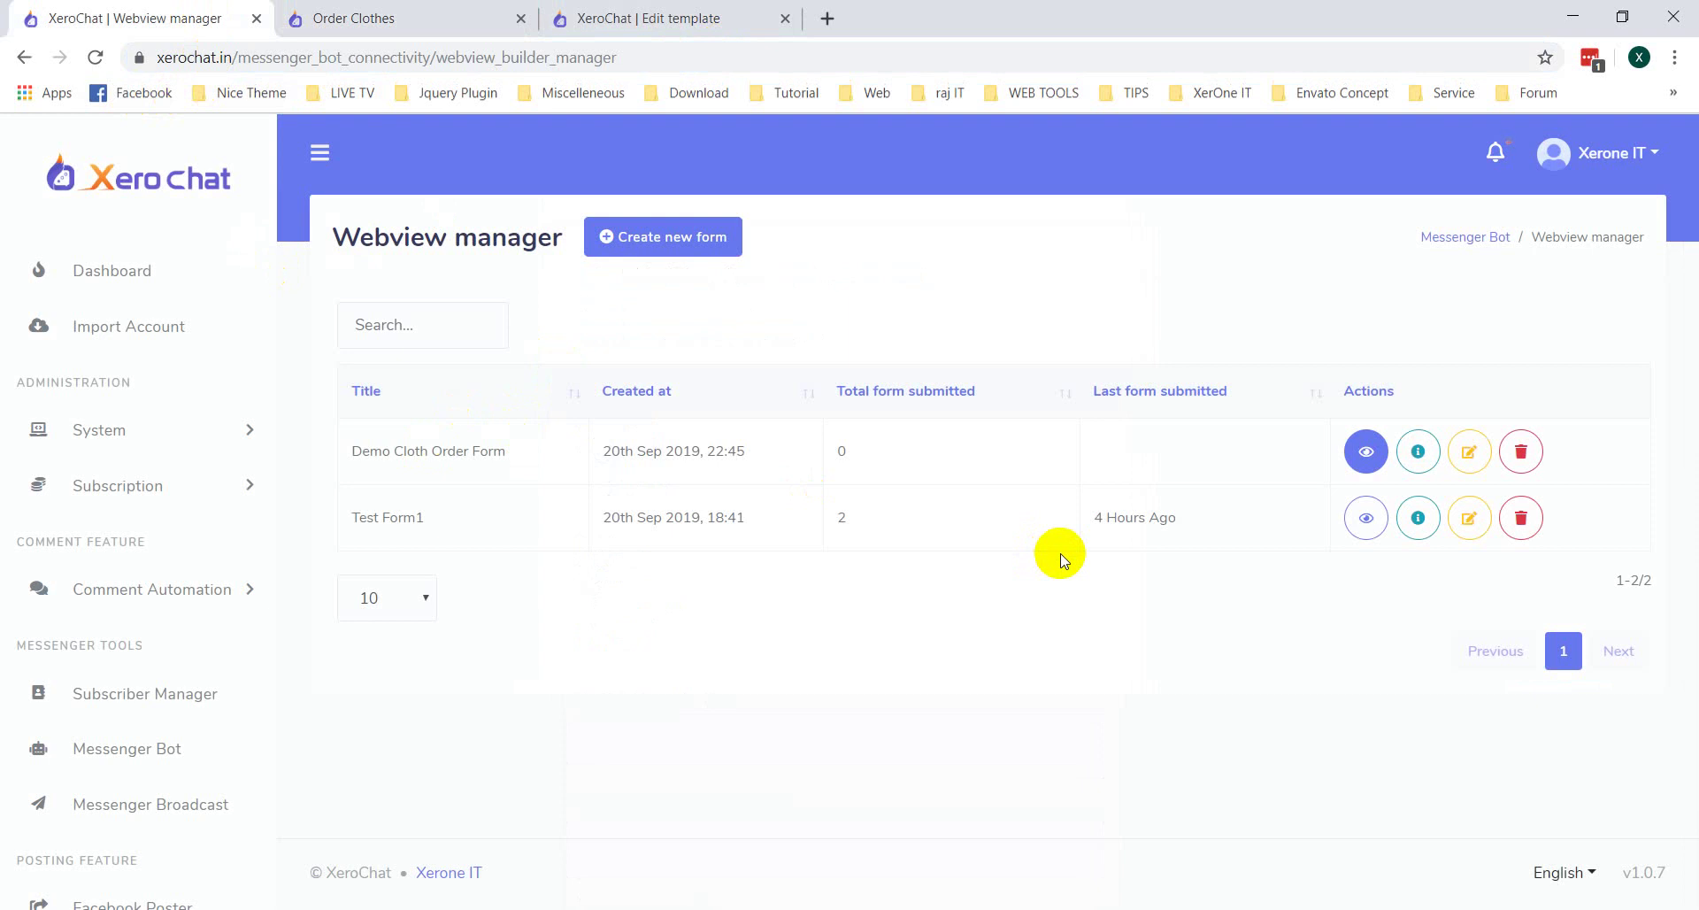
# Step: Open the Messenger Bot section in a new browser tab and go to its Bot settings
pyautogui.middleClick(156, 759)
pyautogui.click(653, 18)
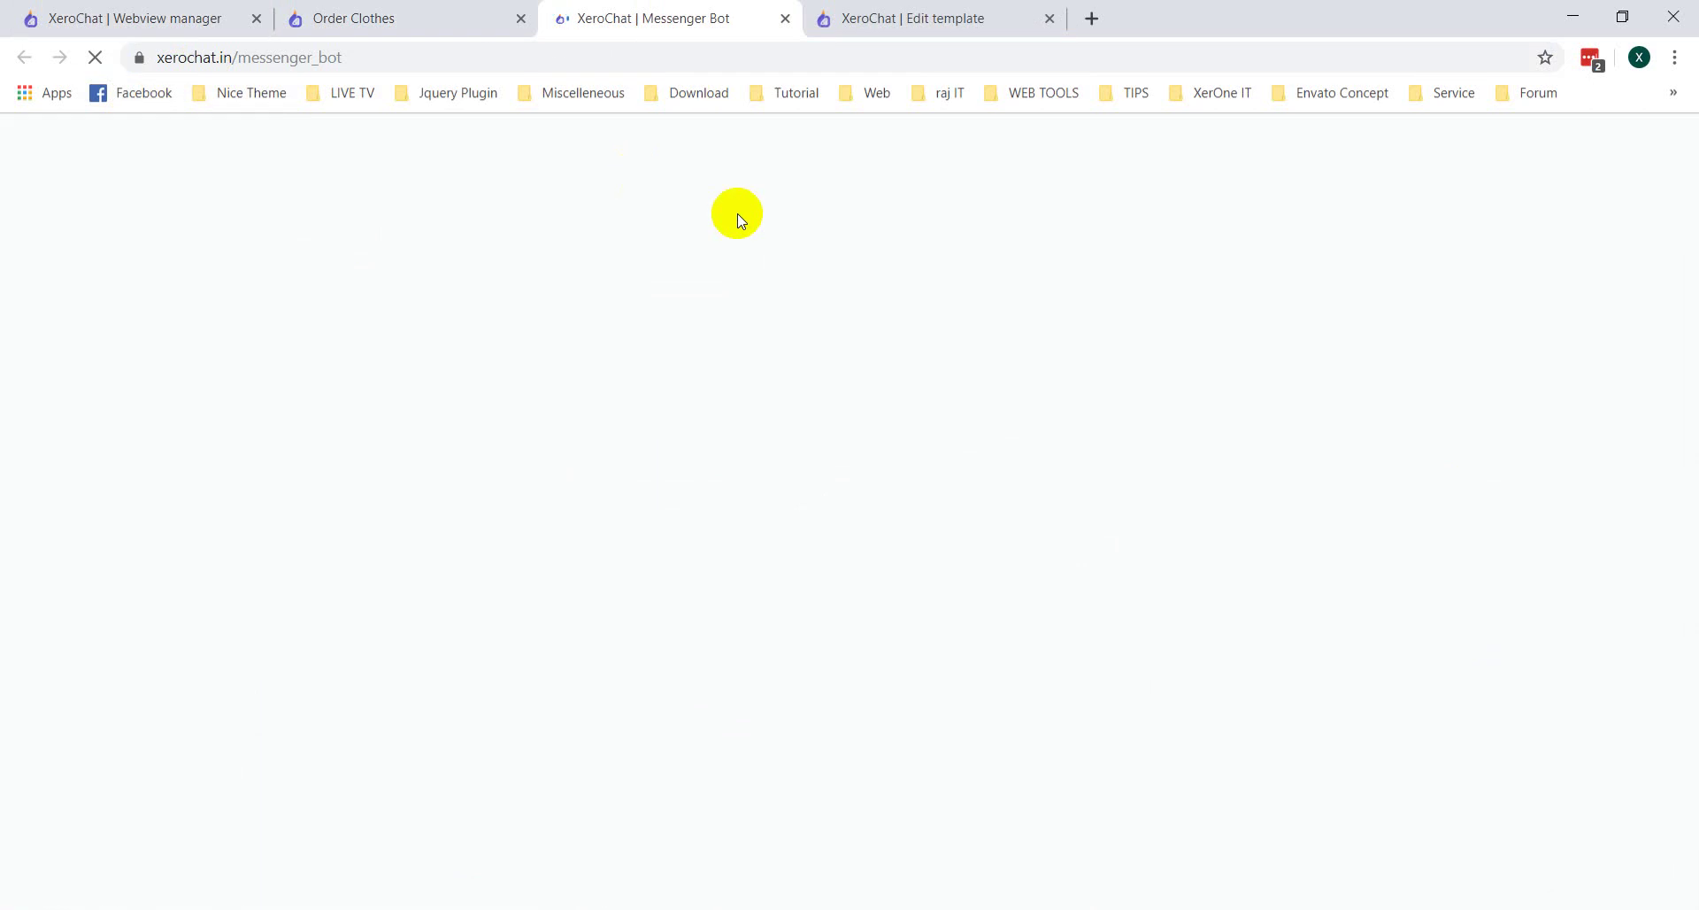
pyautogui.scroll(-3, 524, 277)
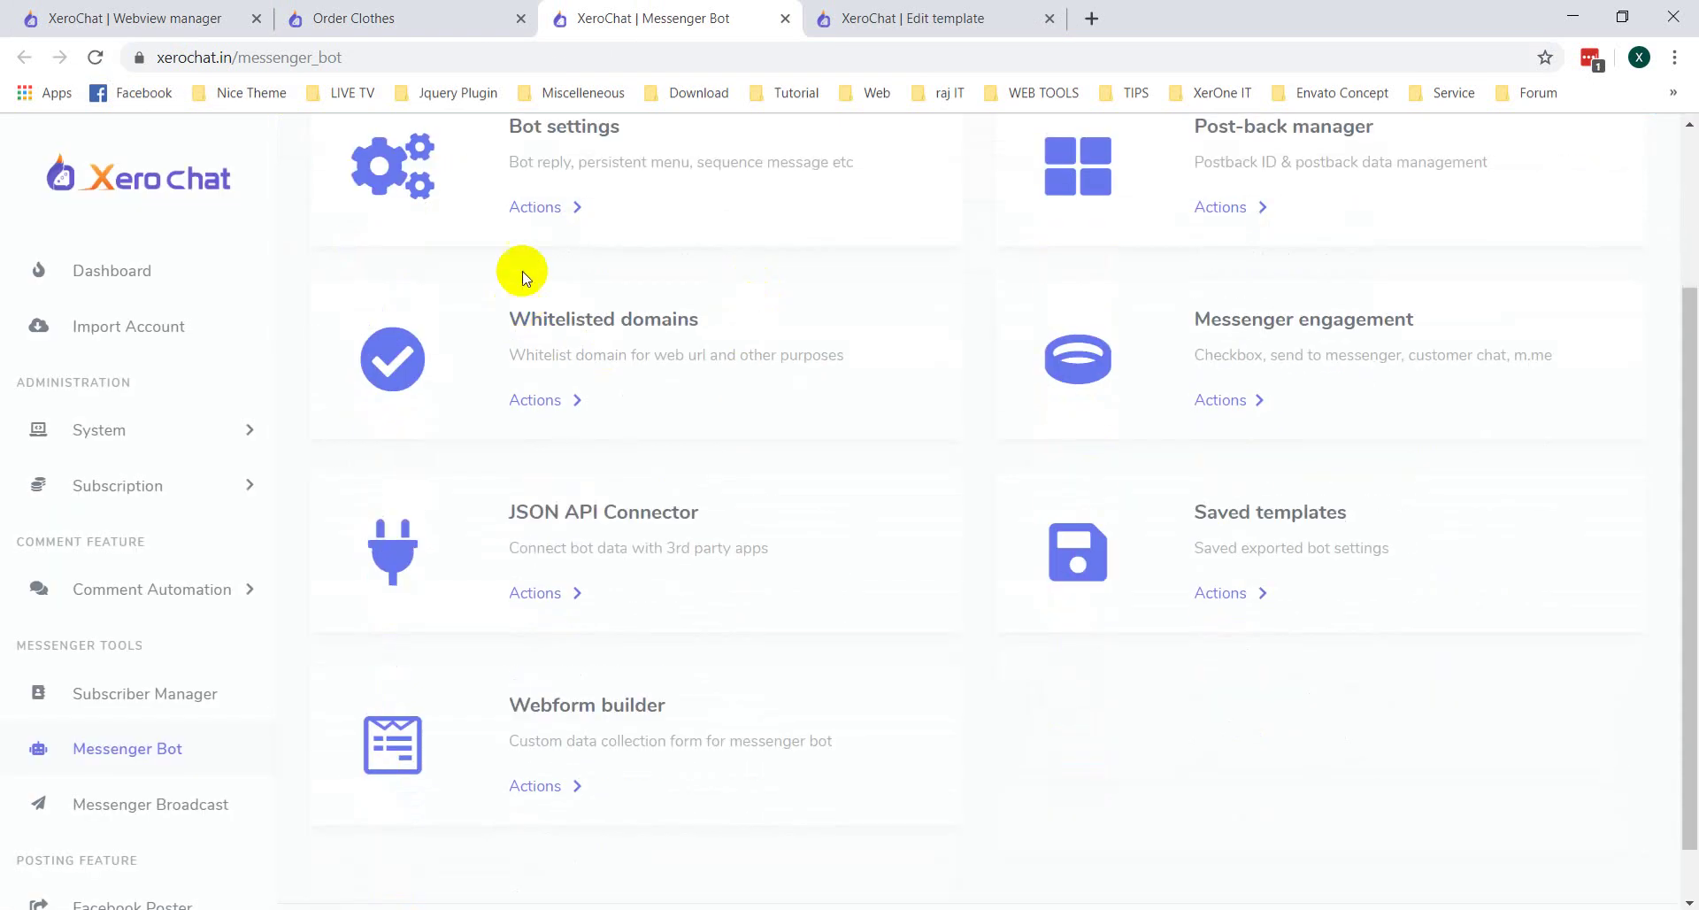
pyautogui.click(543, 211)
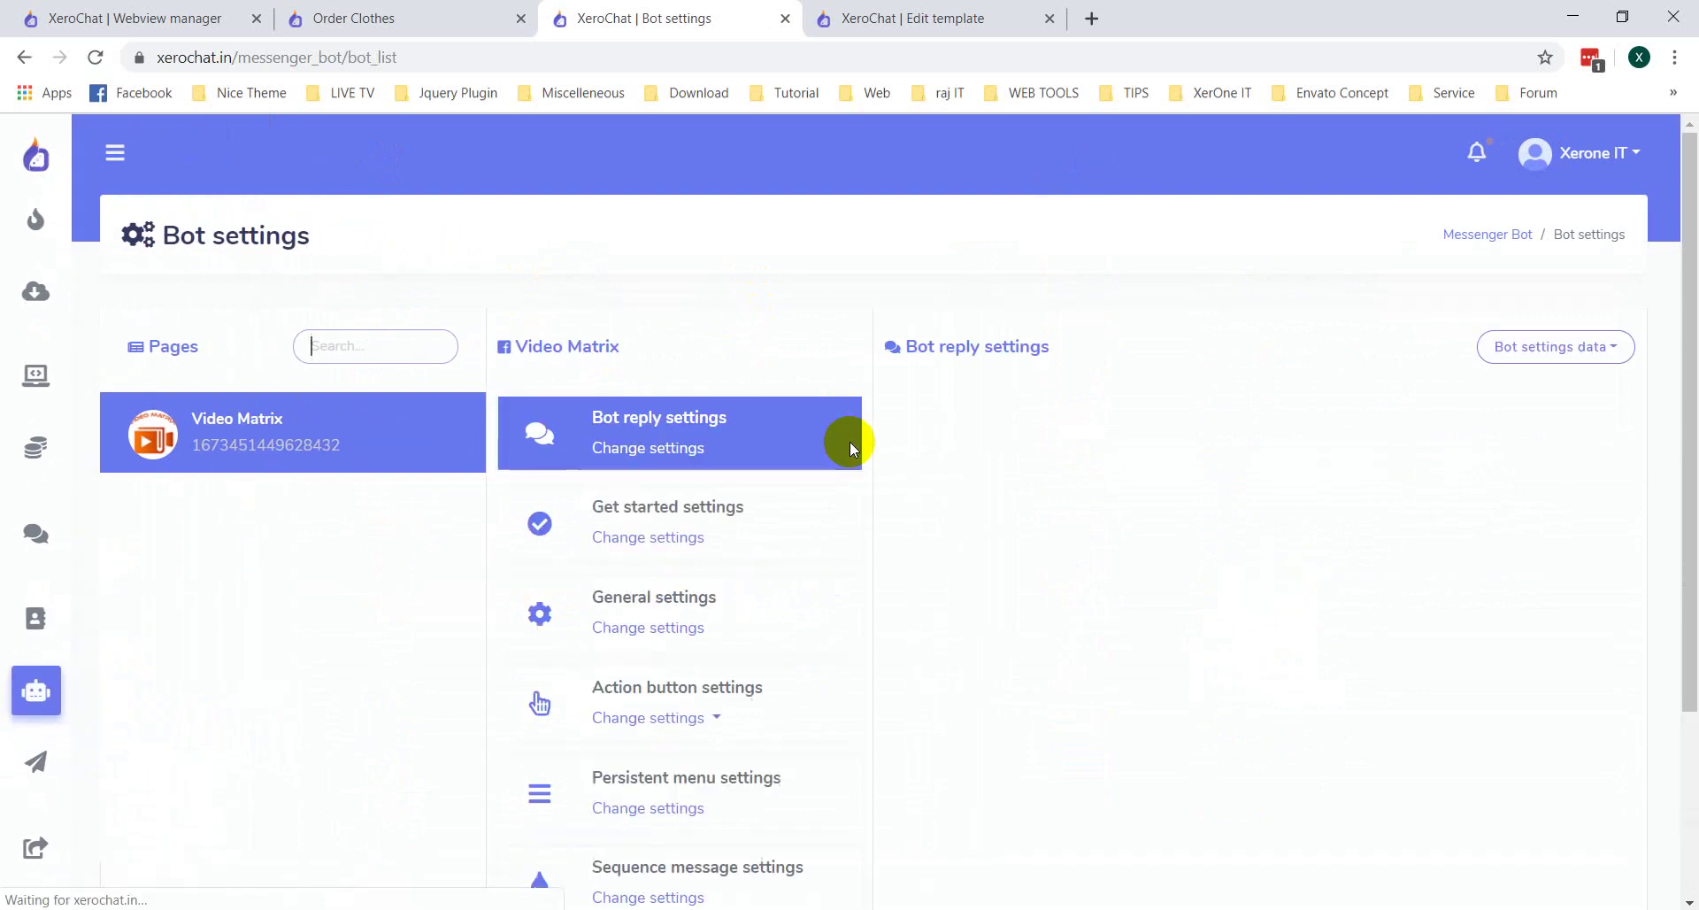
# Step: Add a bot reply named Cloths with the keyword Cloths and the reply type Text with buttons
pyautogui.scroll(-1, 1107, 513)
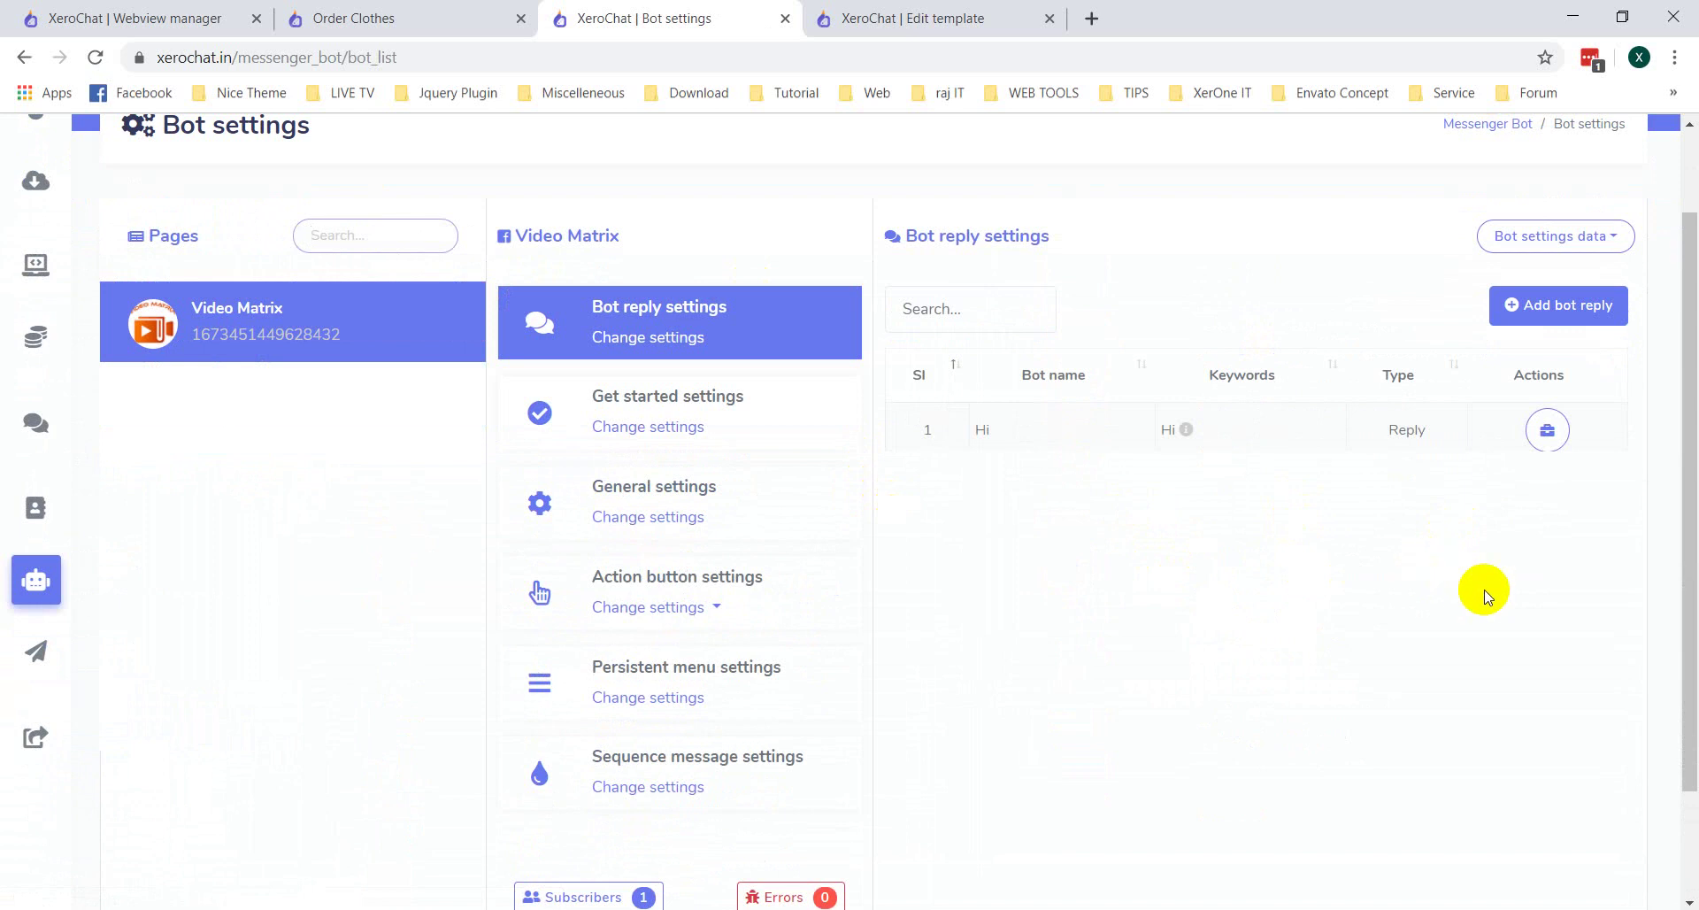
pyautogui.click(1593, 311)
pyautogui.click(1038, 338)
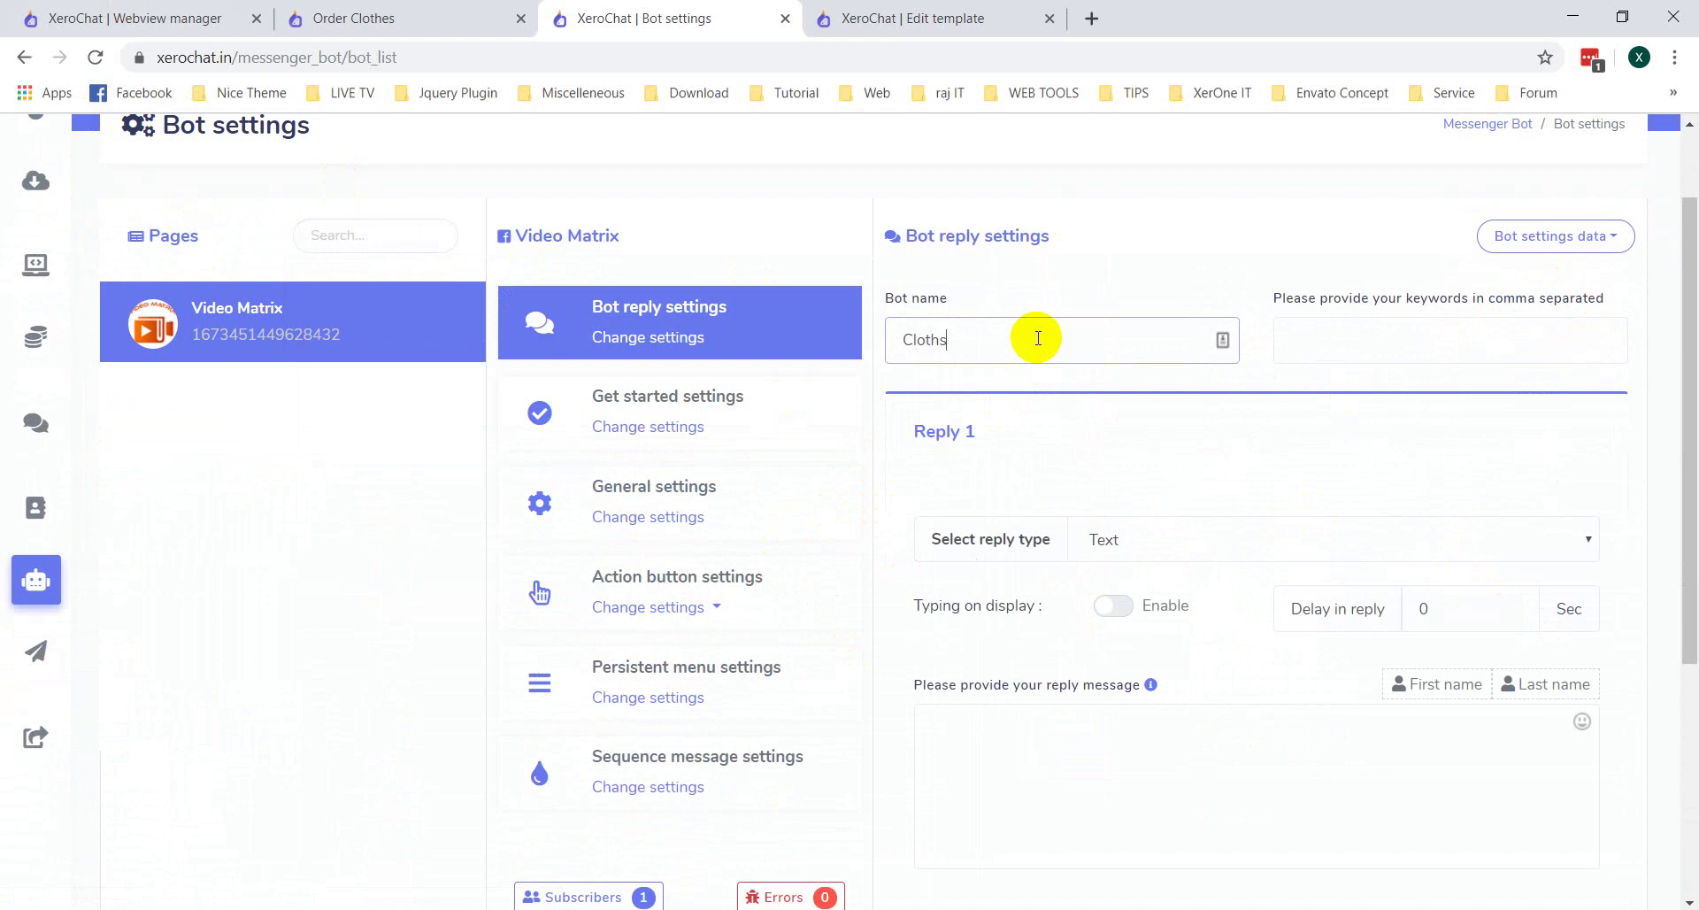
pyautogui.click(1327, 347)
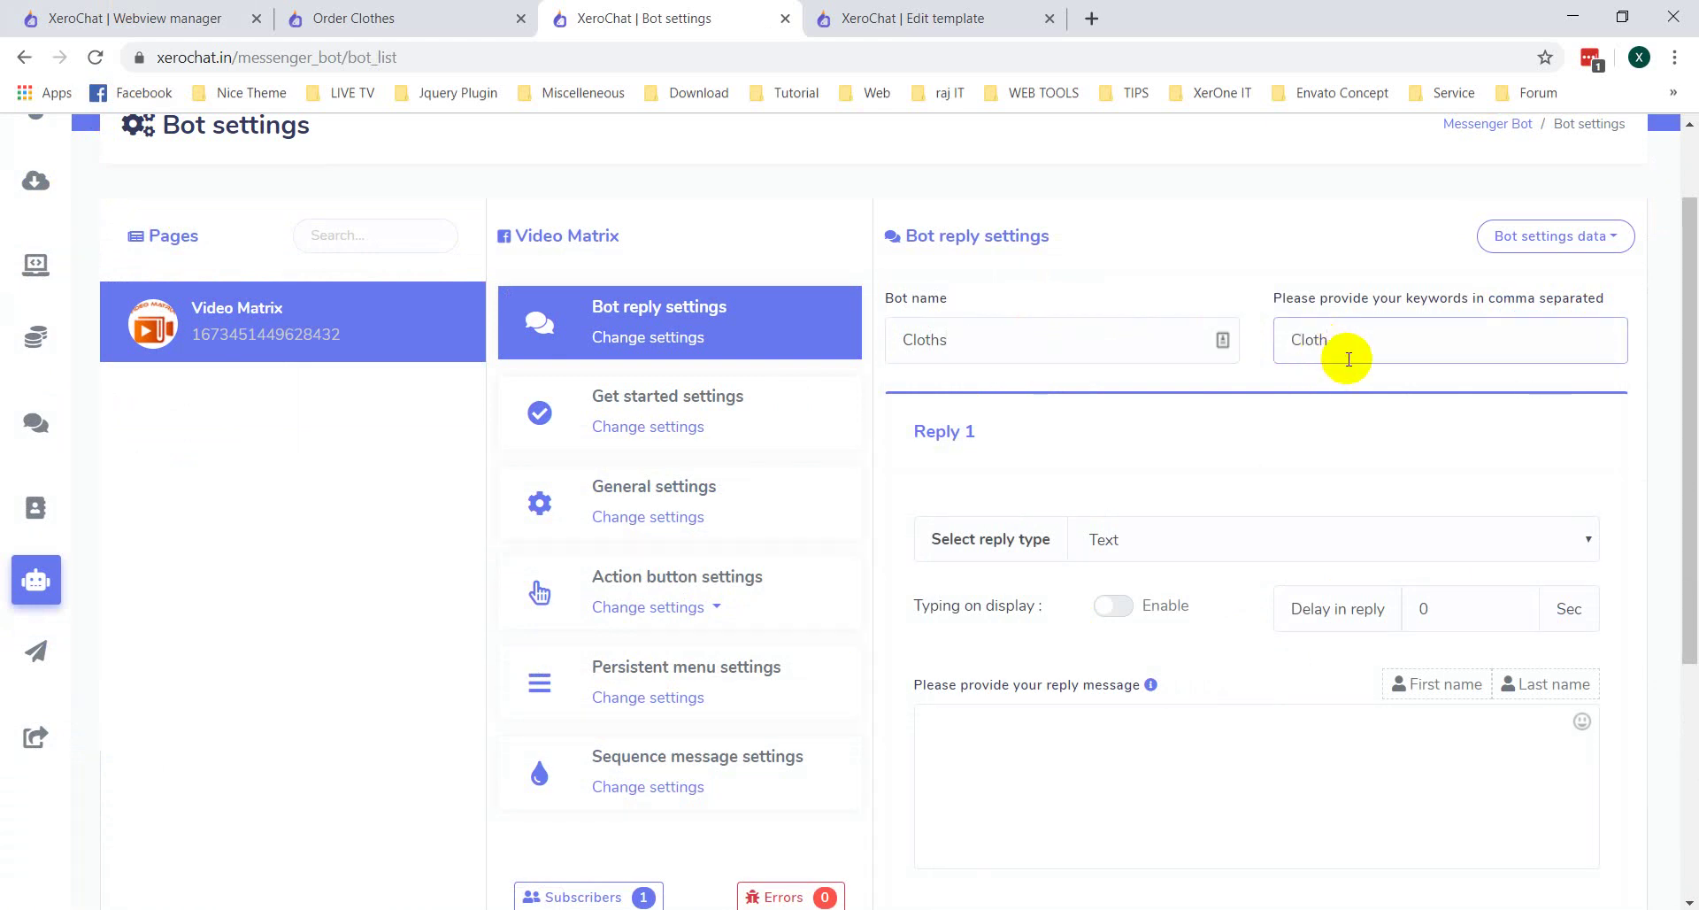
pyautogui.click(1157, 538)
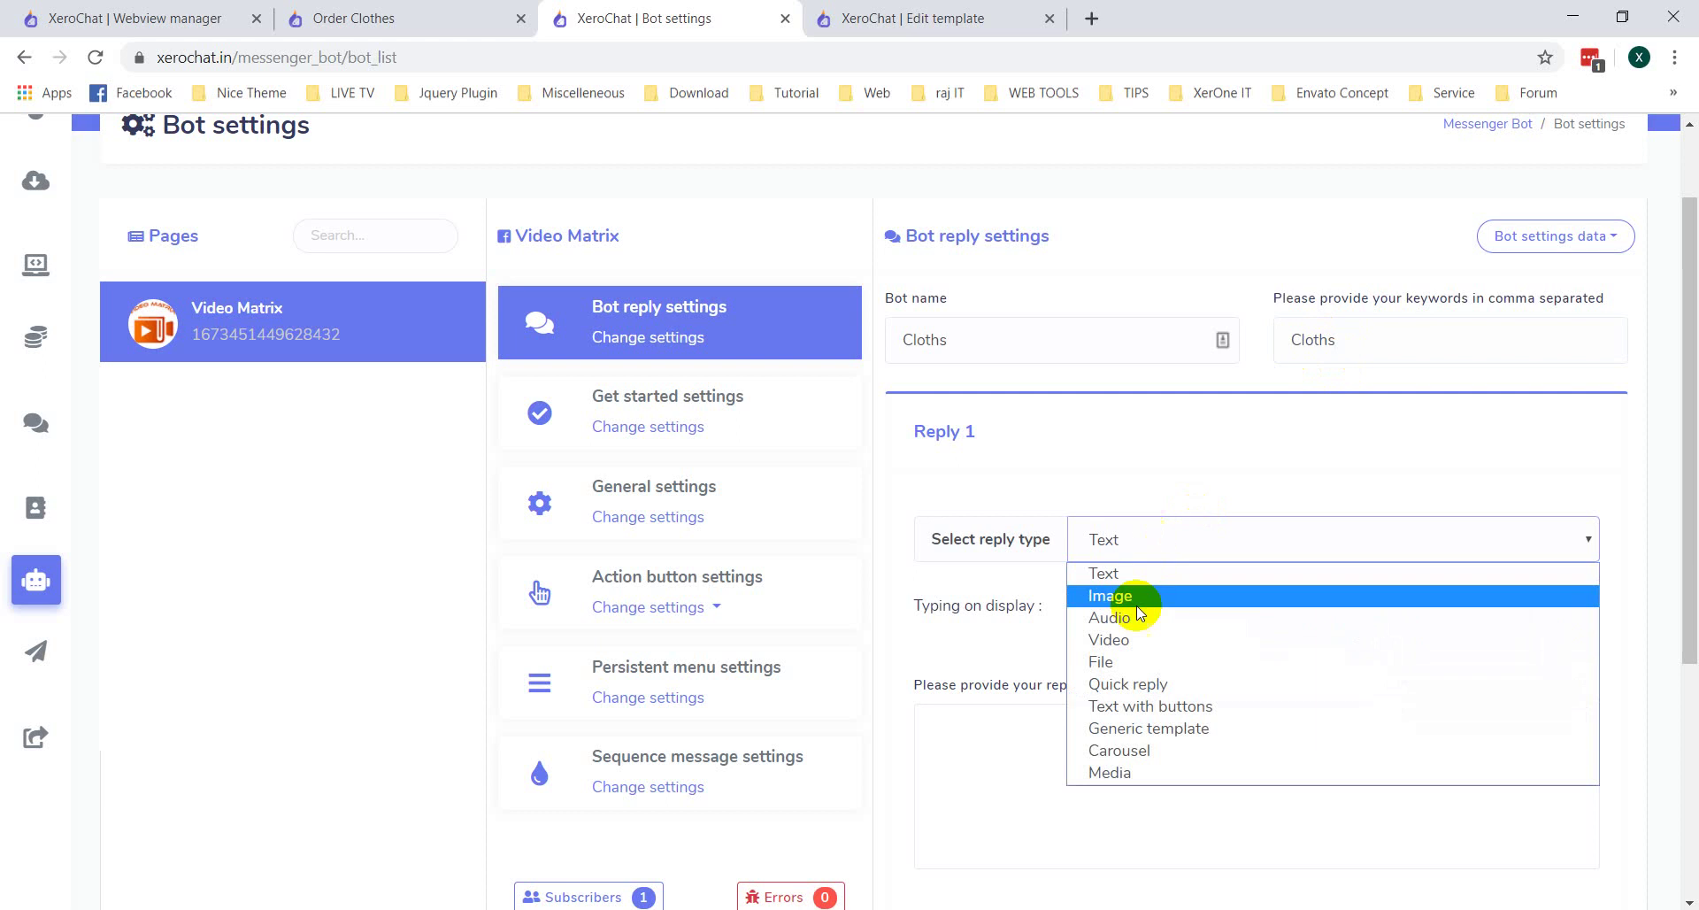
pyautogui.click(1248, 705)
pyautogui.scroll(-3, 1244, 697)
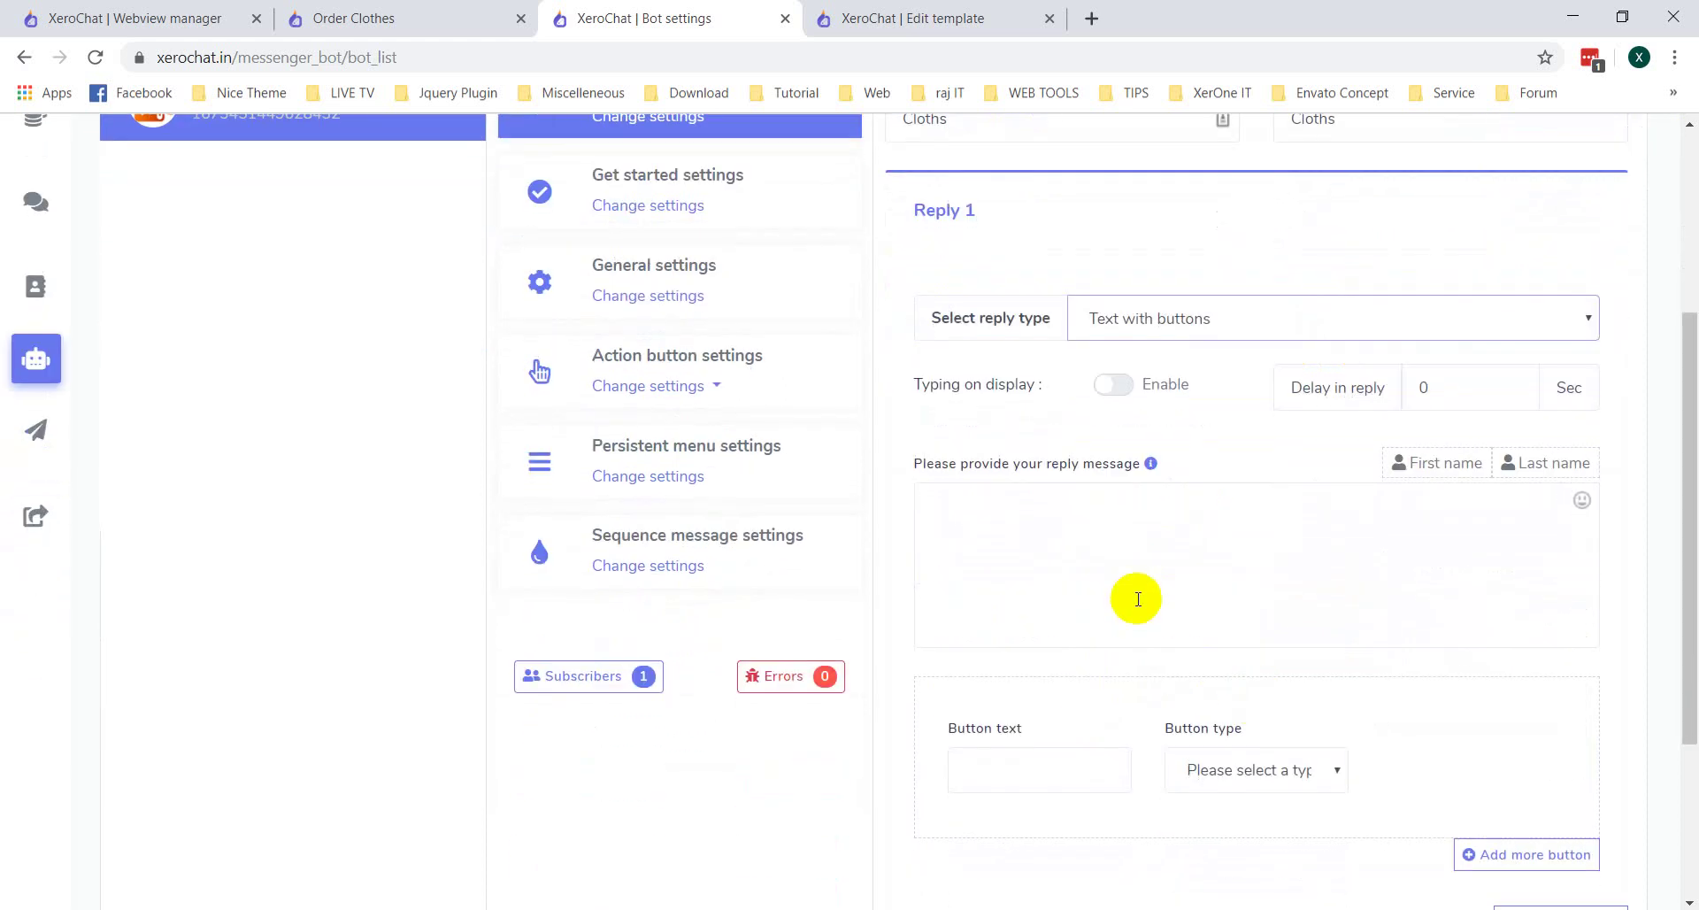
# Step: Write the reply message "Hi #LEAD_USER_FIRST_NAME# , Please click on the below button & fill up the form to submit your order."
pyautogui.click(1148, 558)
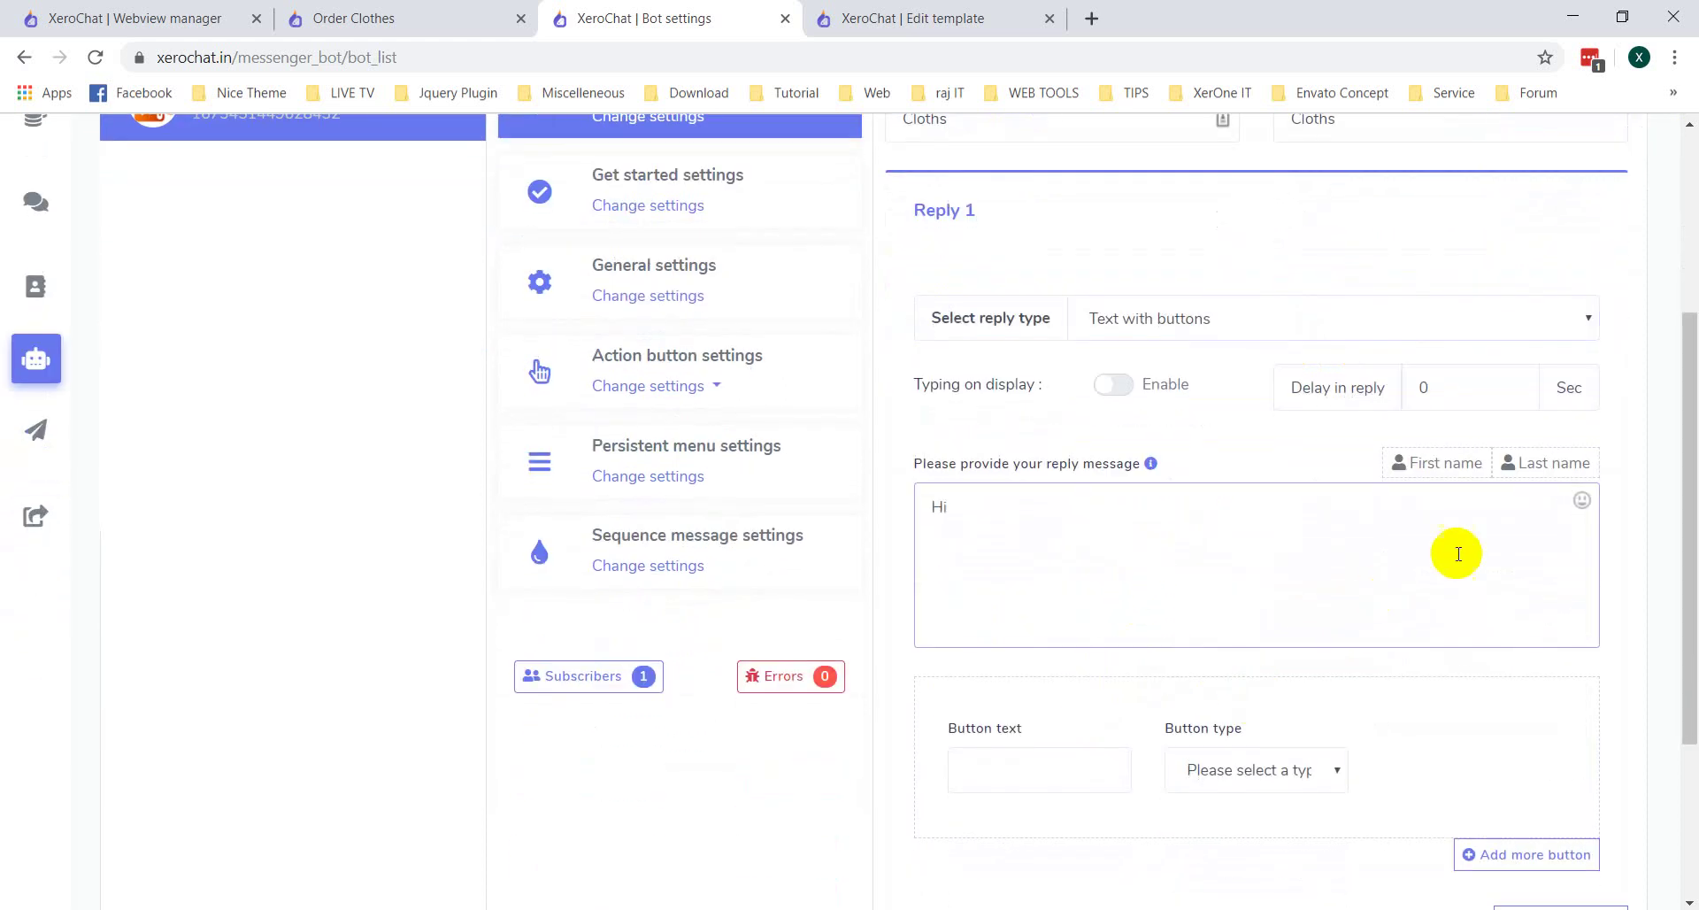
pyautogui.click(1440, 463)
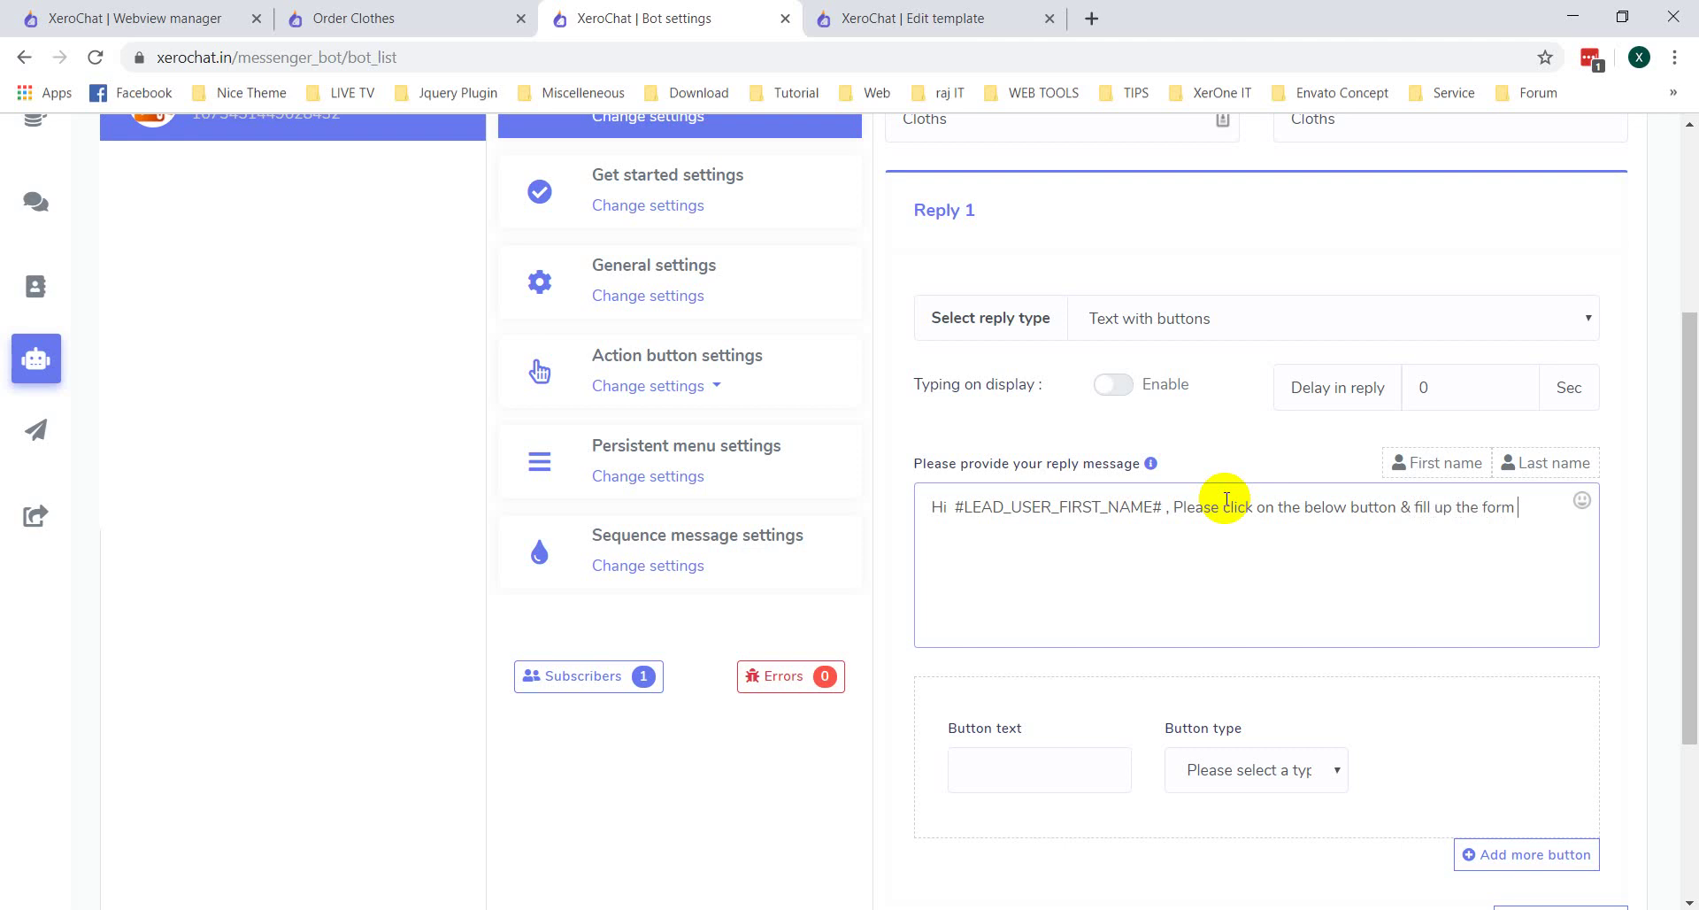
pyautogui.write('it your order.')
# Step: Configure the reply's button with the text Set Order, the type Webview [full] and the copied form address as its web URL
pyautogui.scroll(-3, 1226, 500)
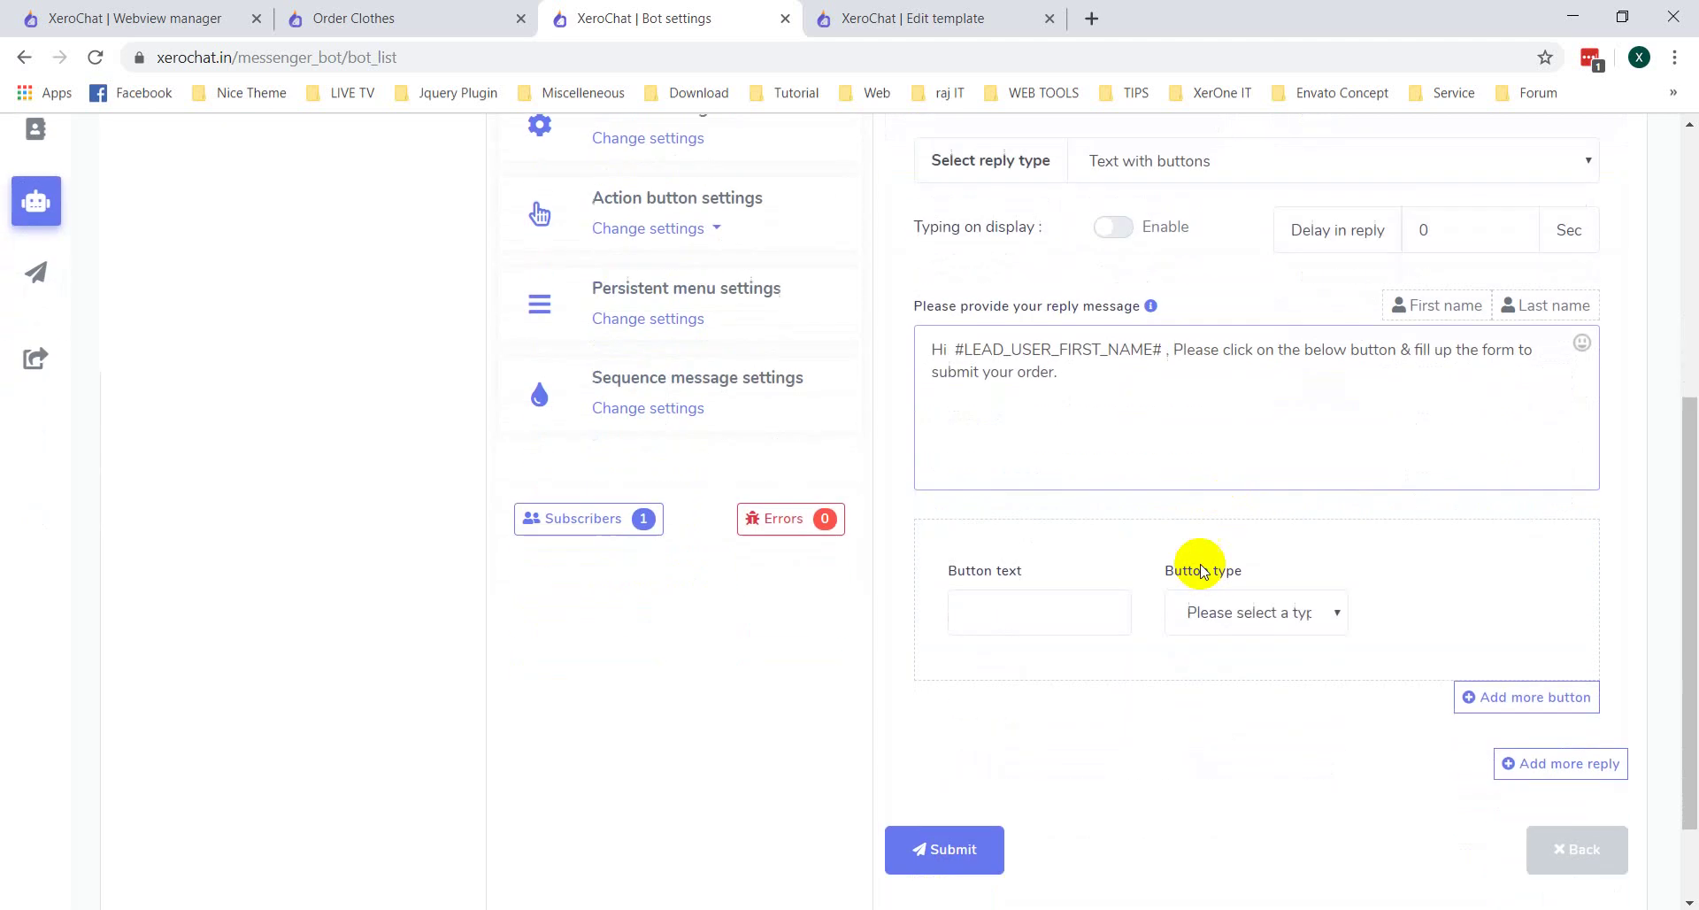
pyautogui.click(1041, 553)
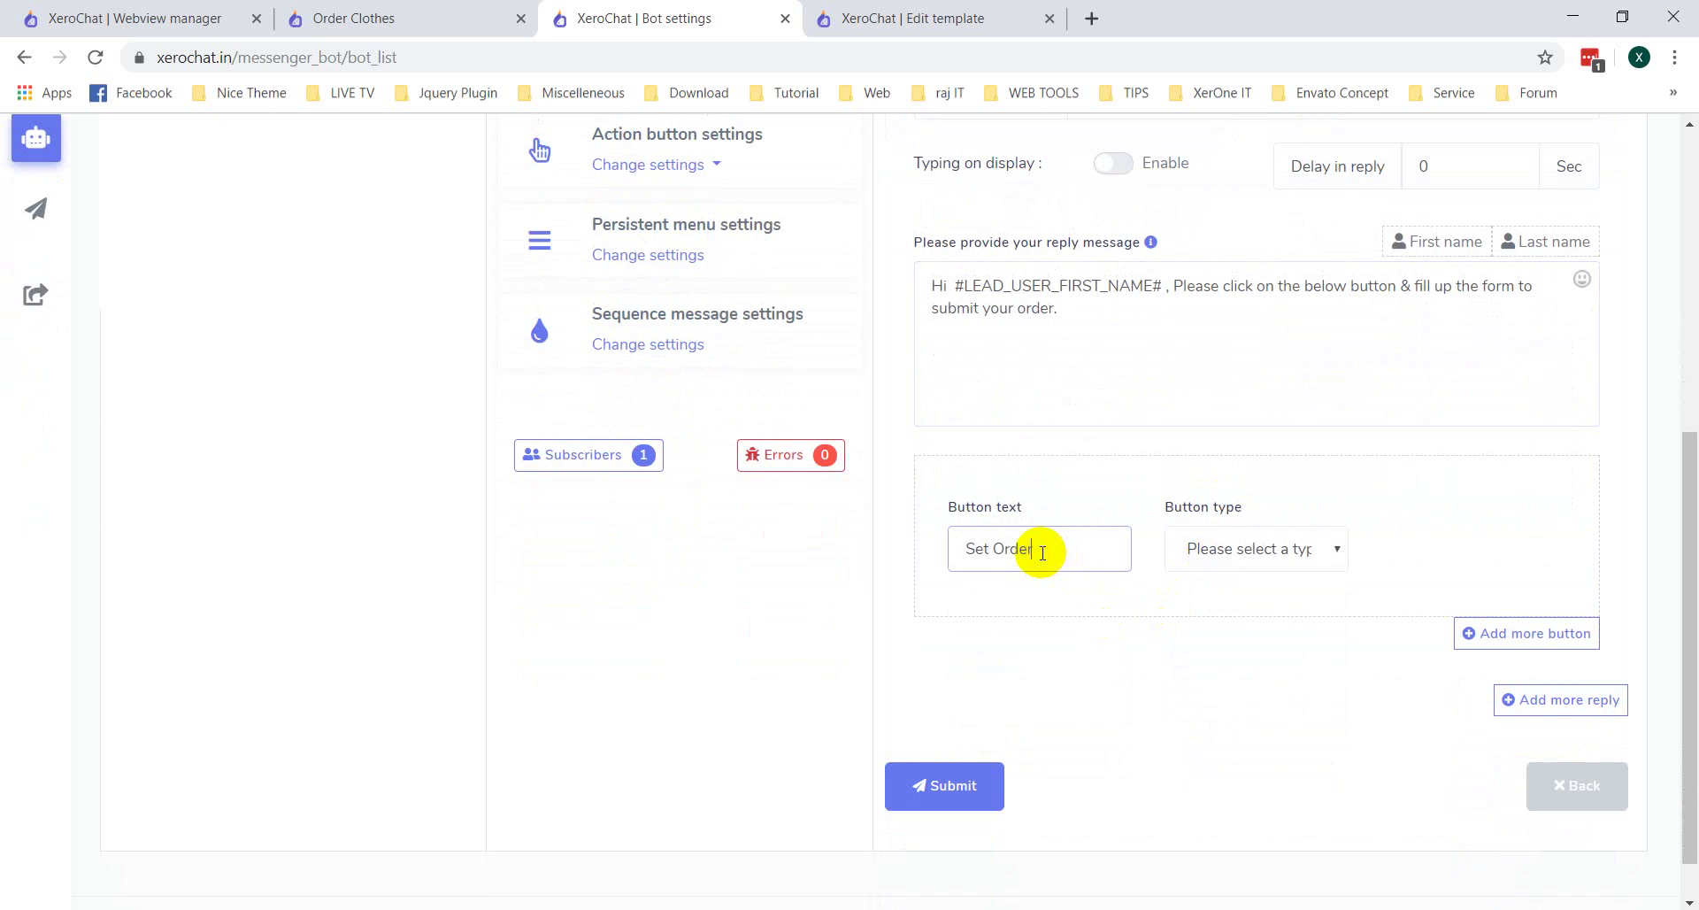
pyautogui.click(1239, 546)
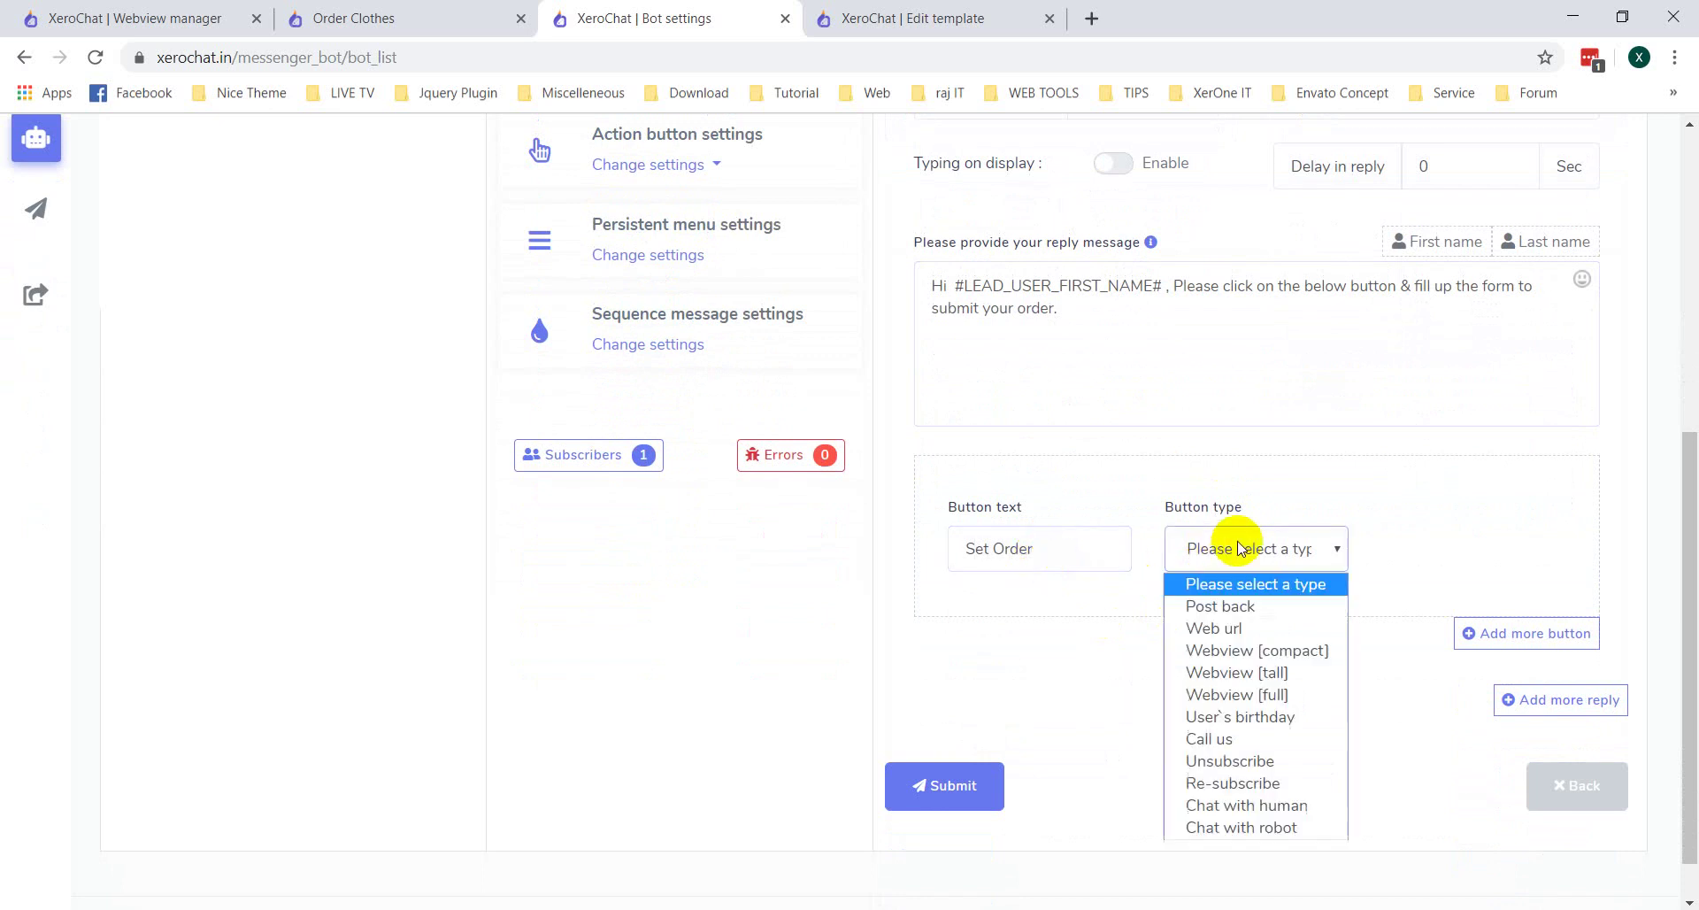
pyautogui.click(1272, 695)
pyautogui.click(1436, 538)
pyautogui.hotkey('ctrl', 'v')
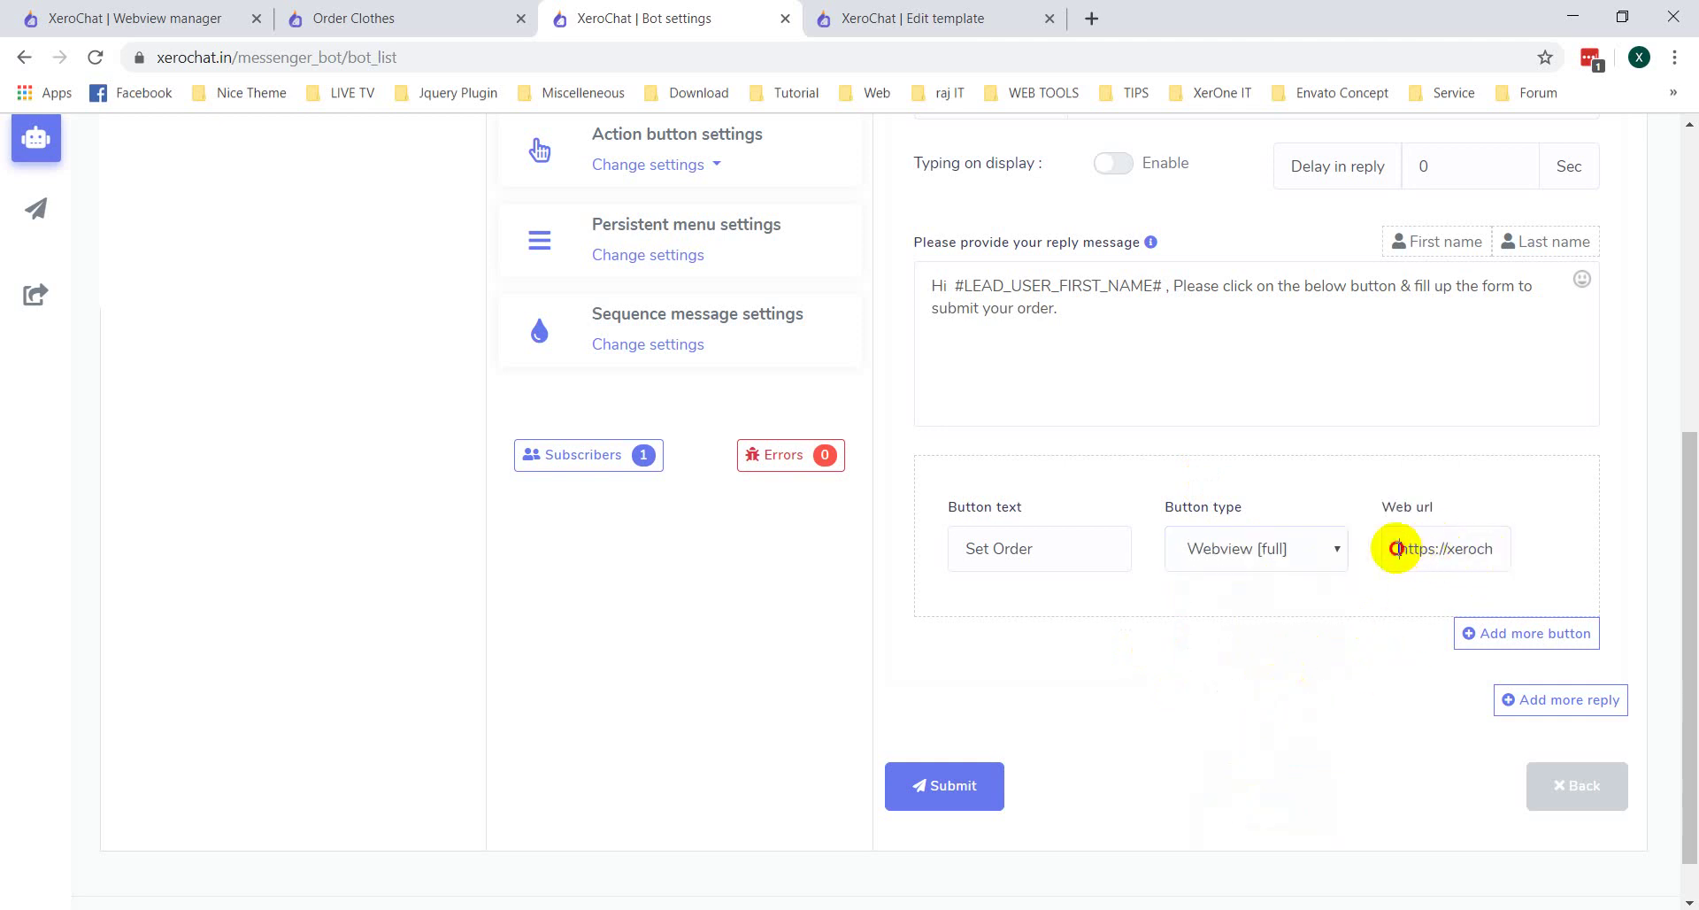
# Step: Review the pasted web URL and the Order Clothes page's address, and go back to the Webview manager
pyautogui.moveTo(1389, 549); pyautogui.dragTo(1571, 553)
pyautogui.click(354, 18)
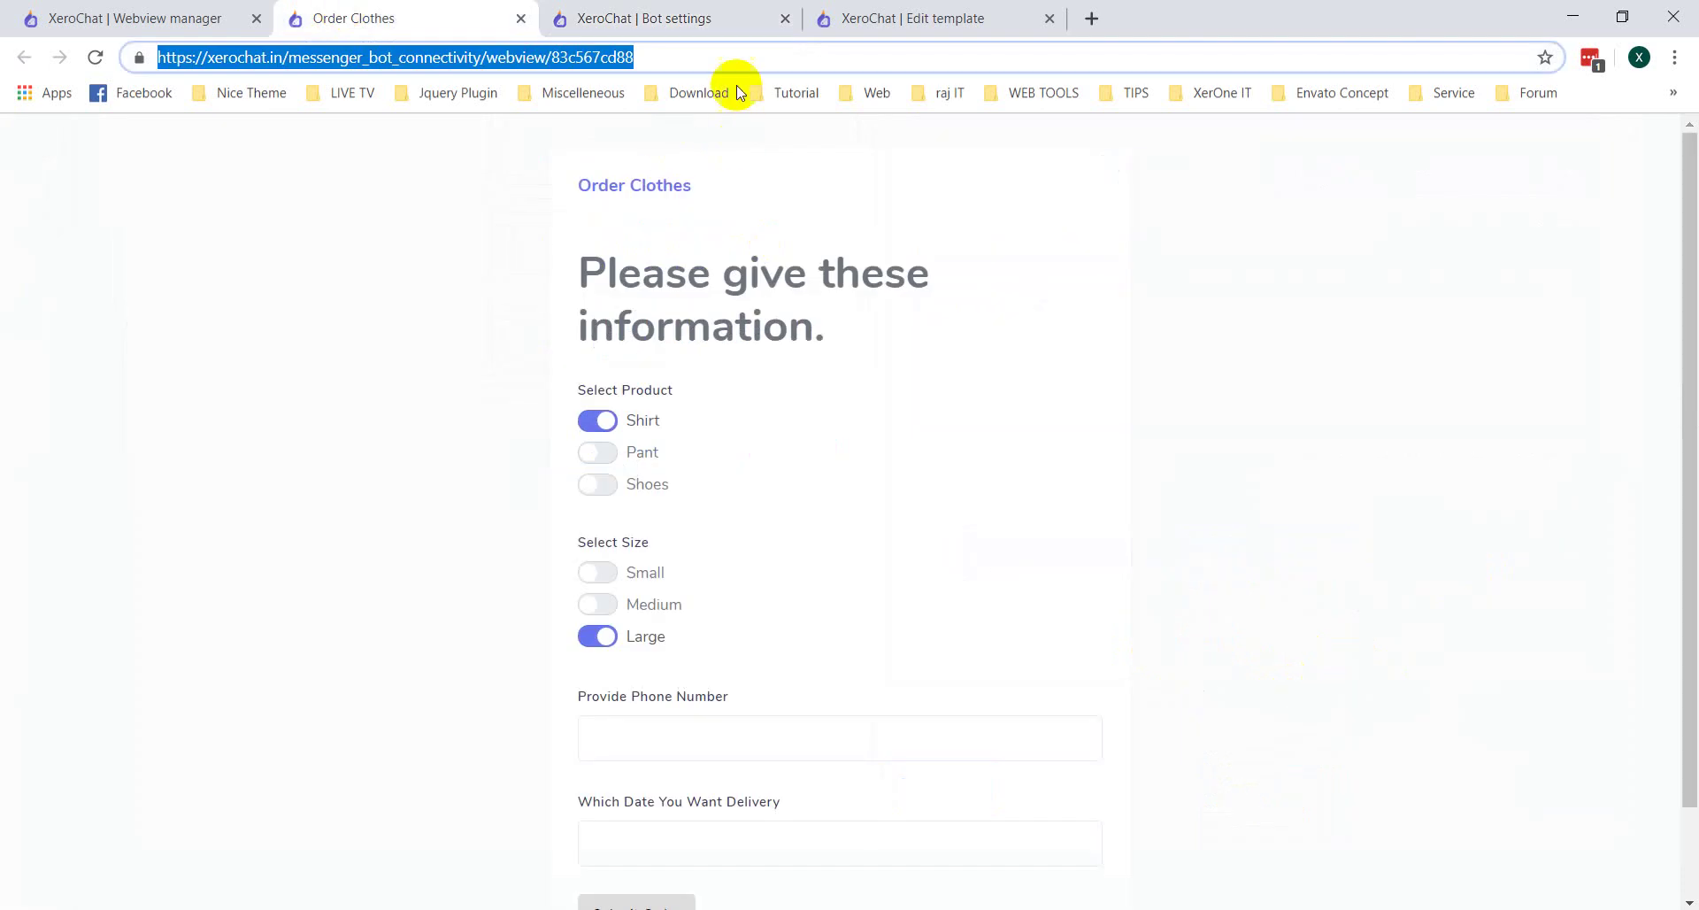
pyautogui.doubleClick(761, 60)
pyautogui.click(801, 57)
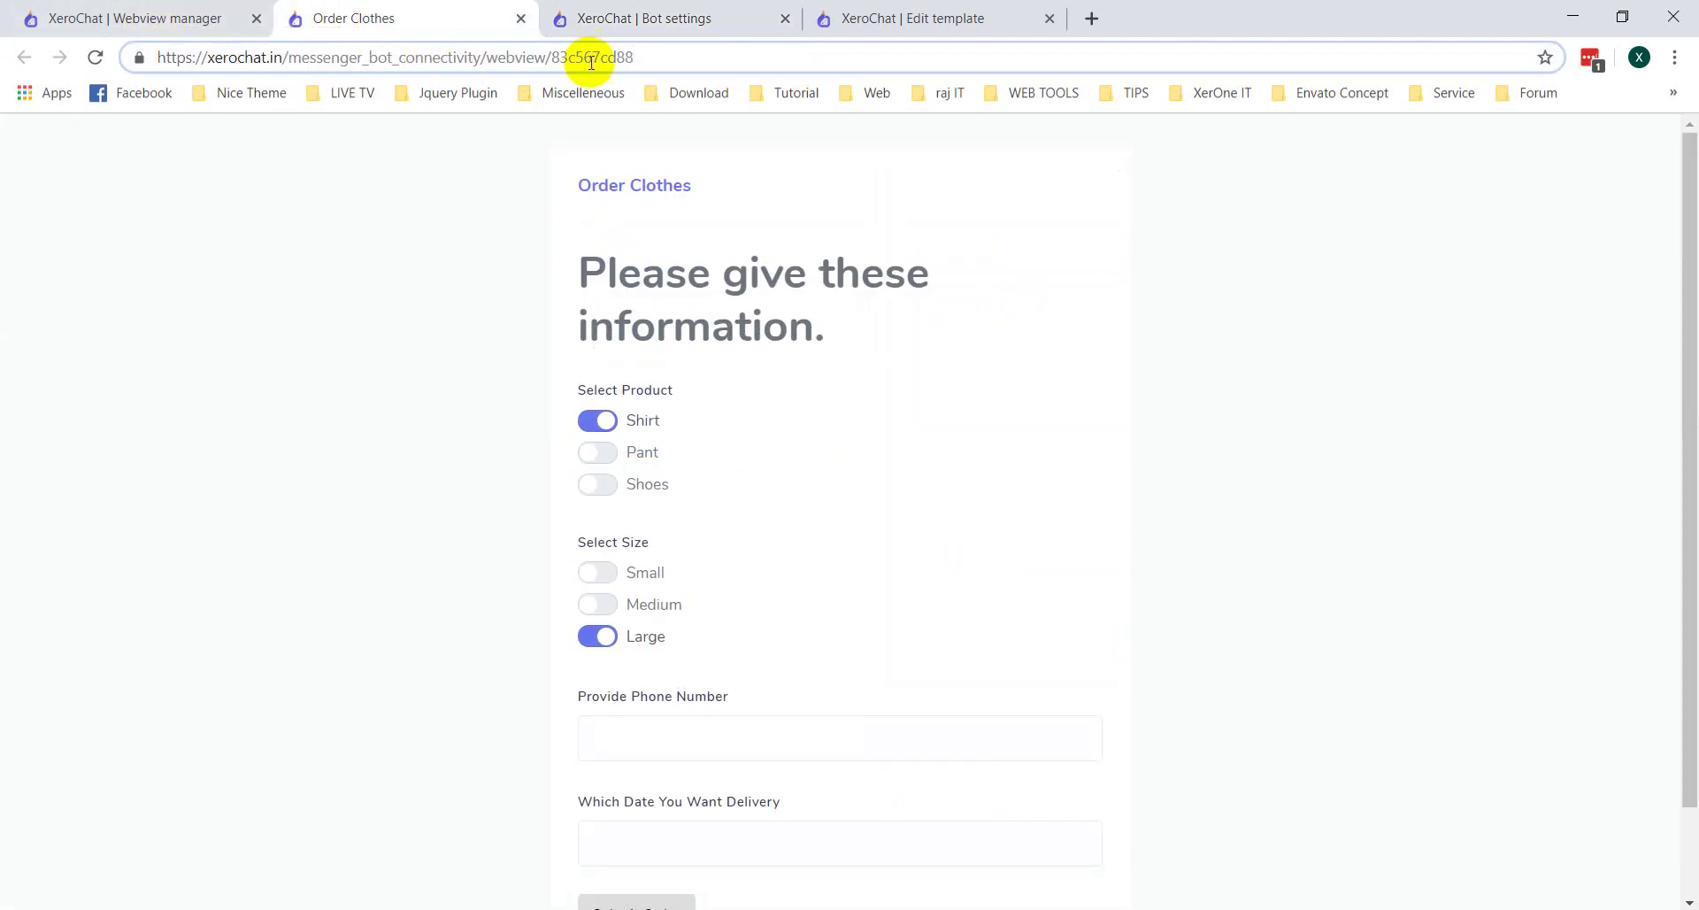
pyautogui.moveTo(635, 57); pyautogui.dragTo(83, 30)
pyautogui.click(88, 19)
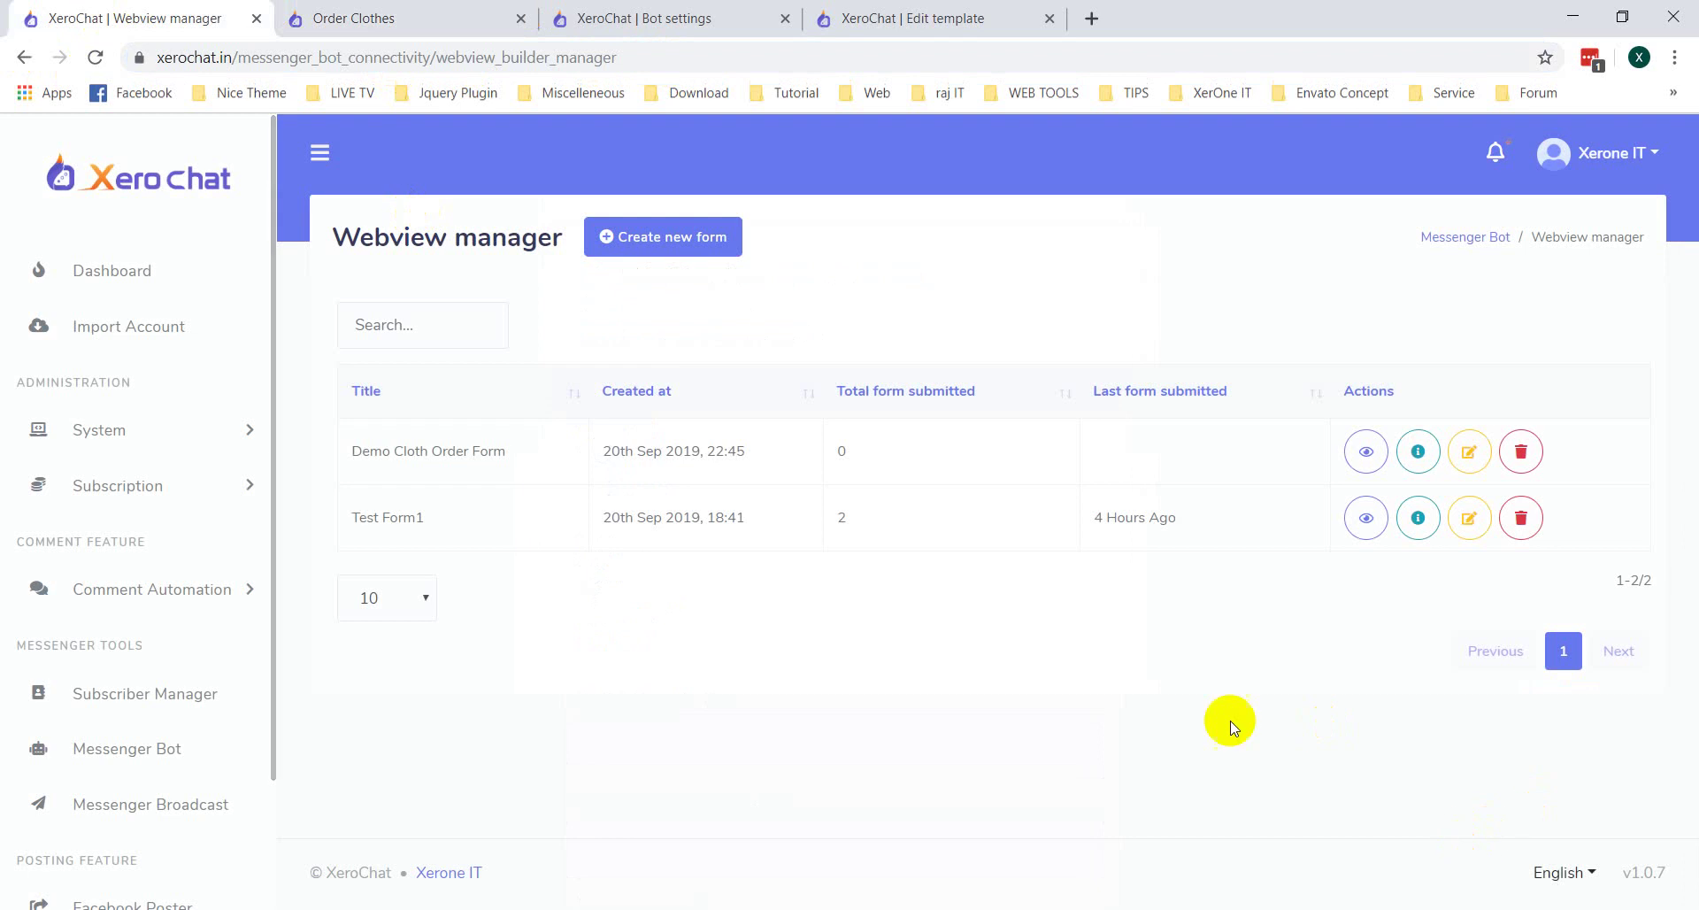
# Step: Return to the bot settings and submit the Cloths bot reply, acknowledging the confirmation
pyautogui.click(633, 23)
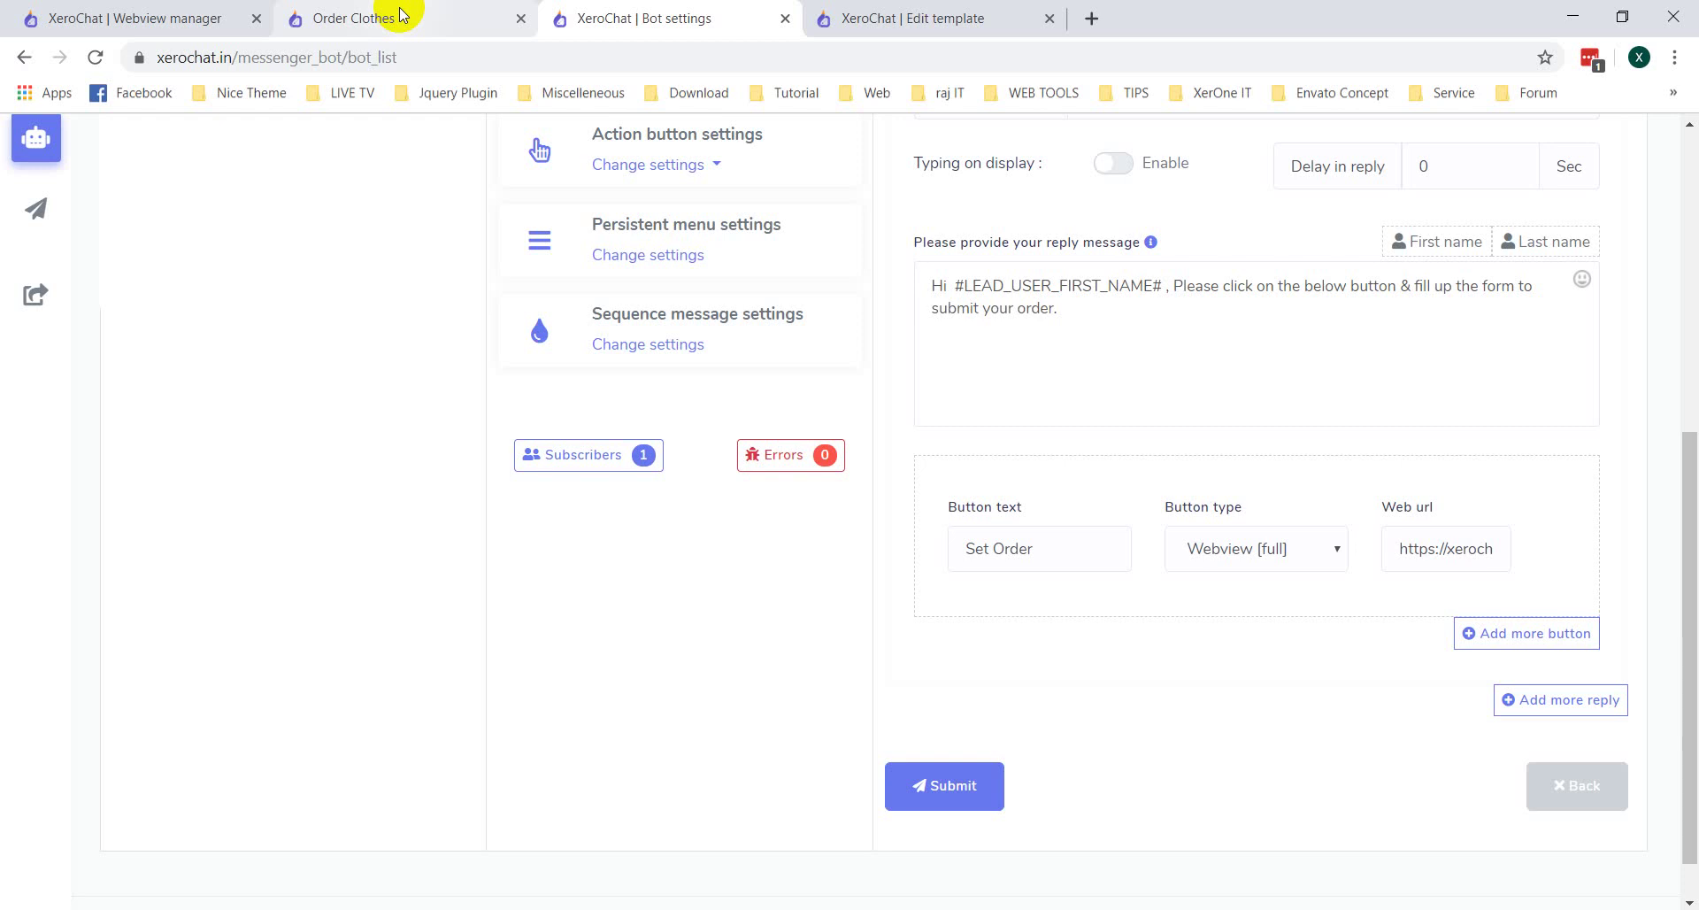
pyautogui.scroll(-1, 266, 402)
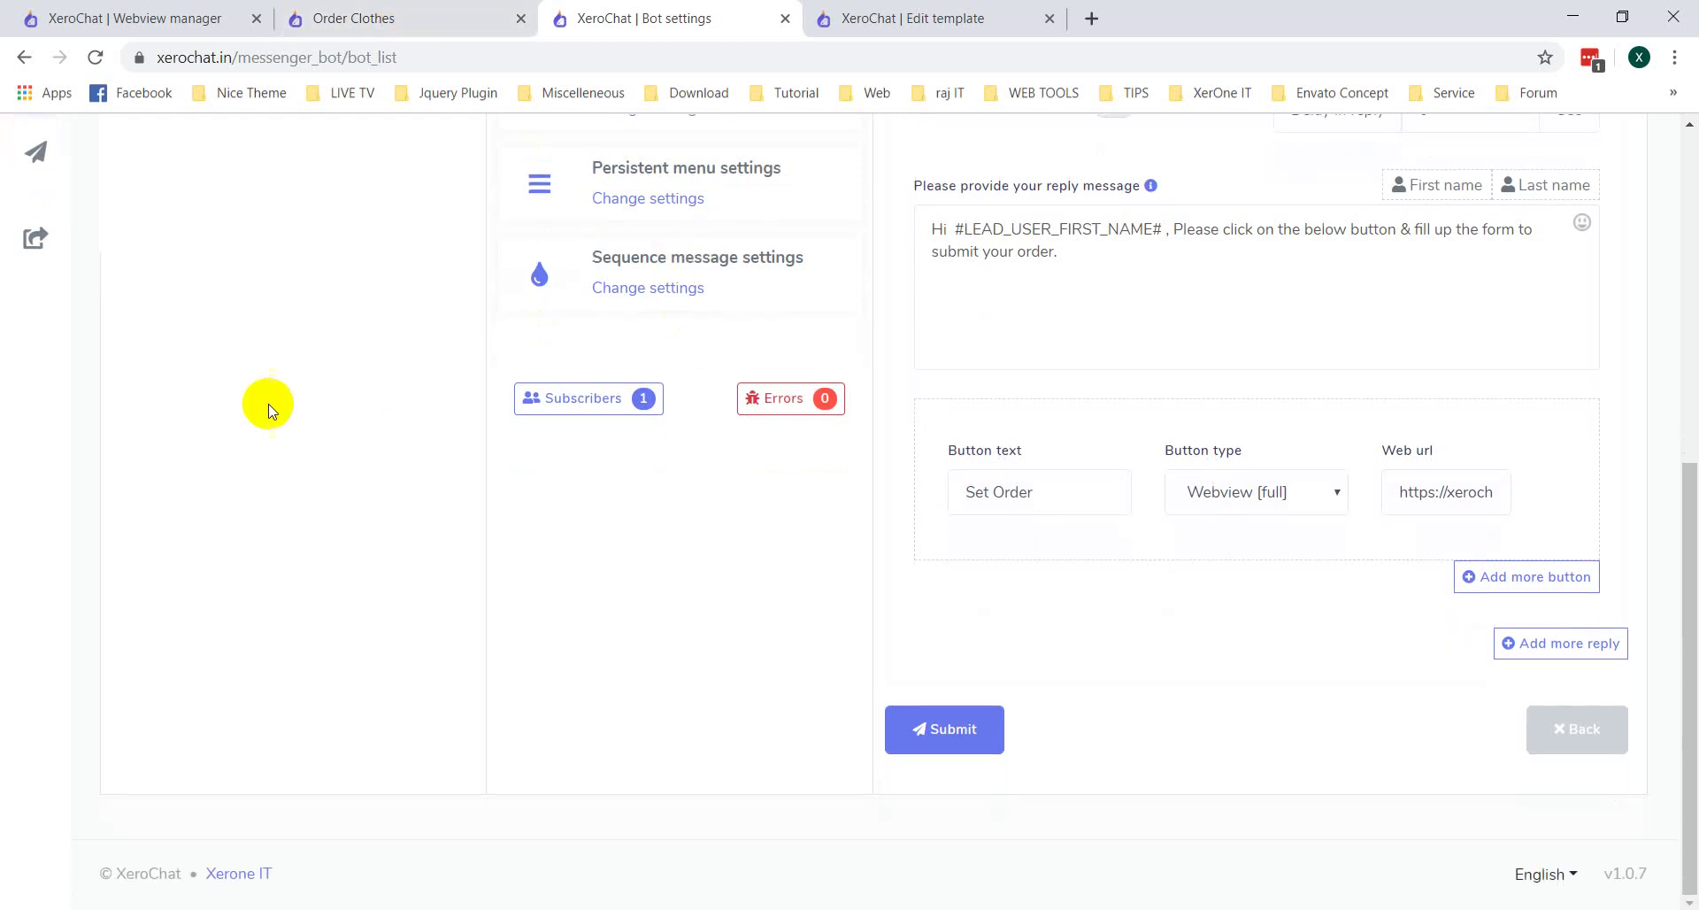
pyautogui.click(940, 733)
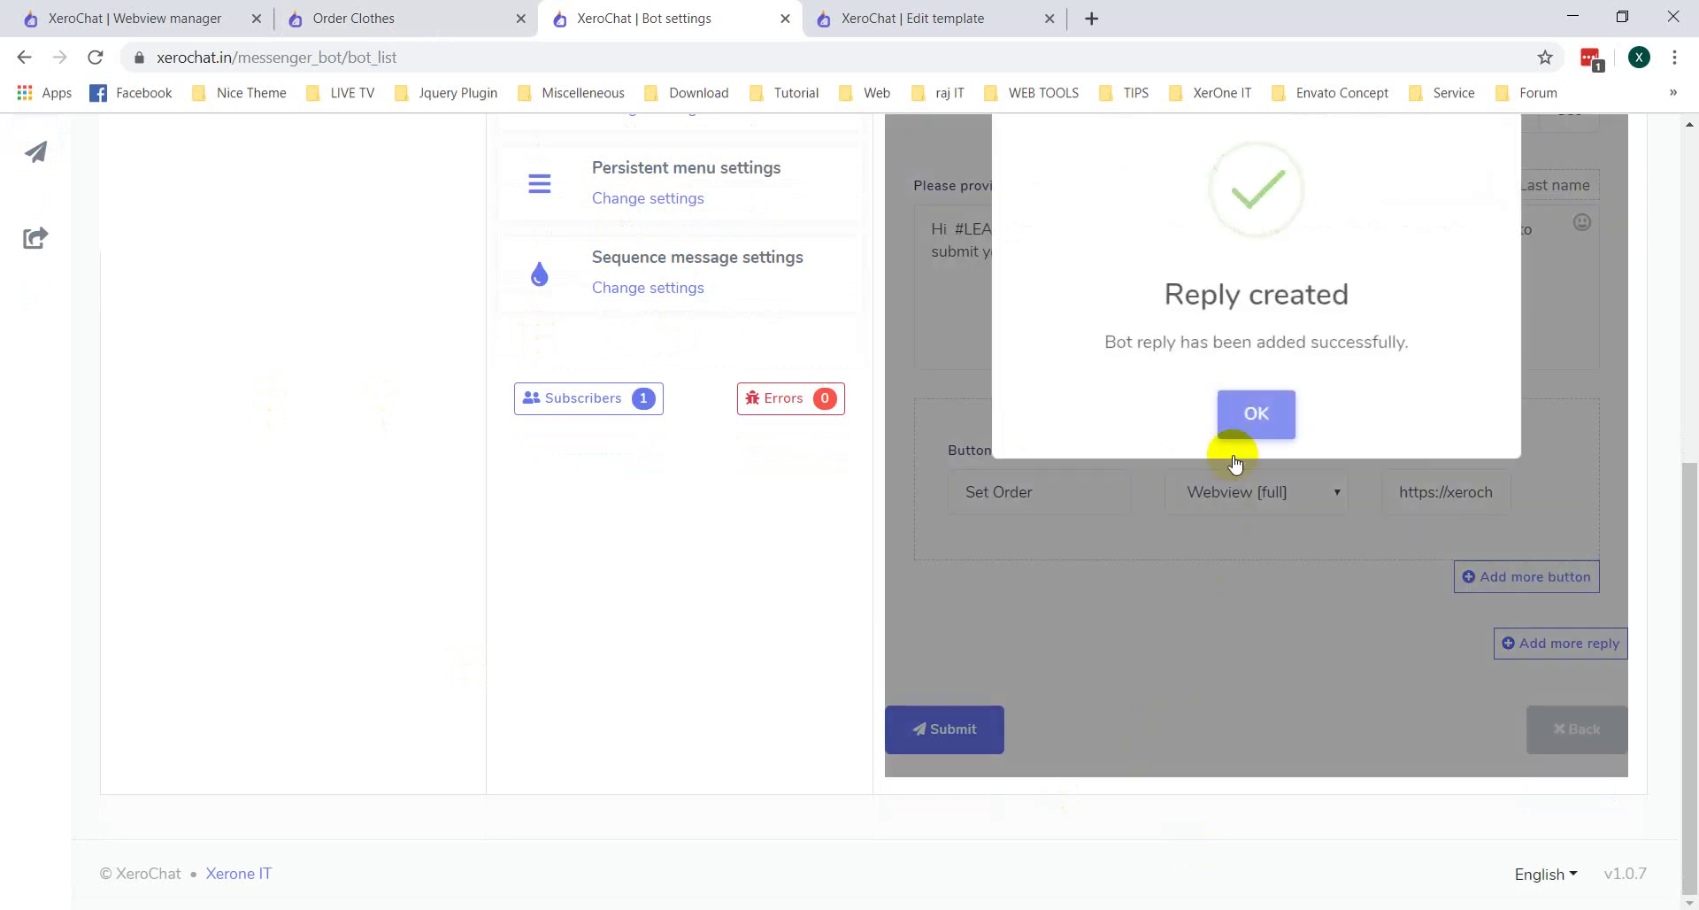
pyautogui.click(1244, 418)
pyautogui.scroll(2, 881, 675)
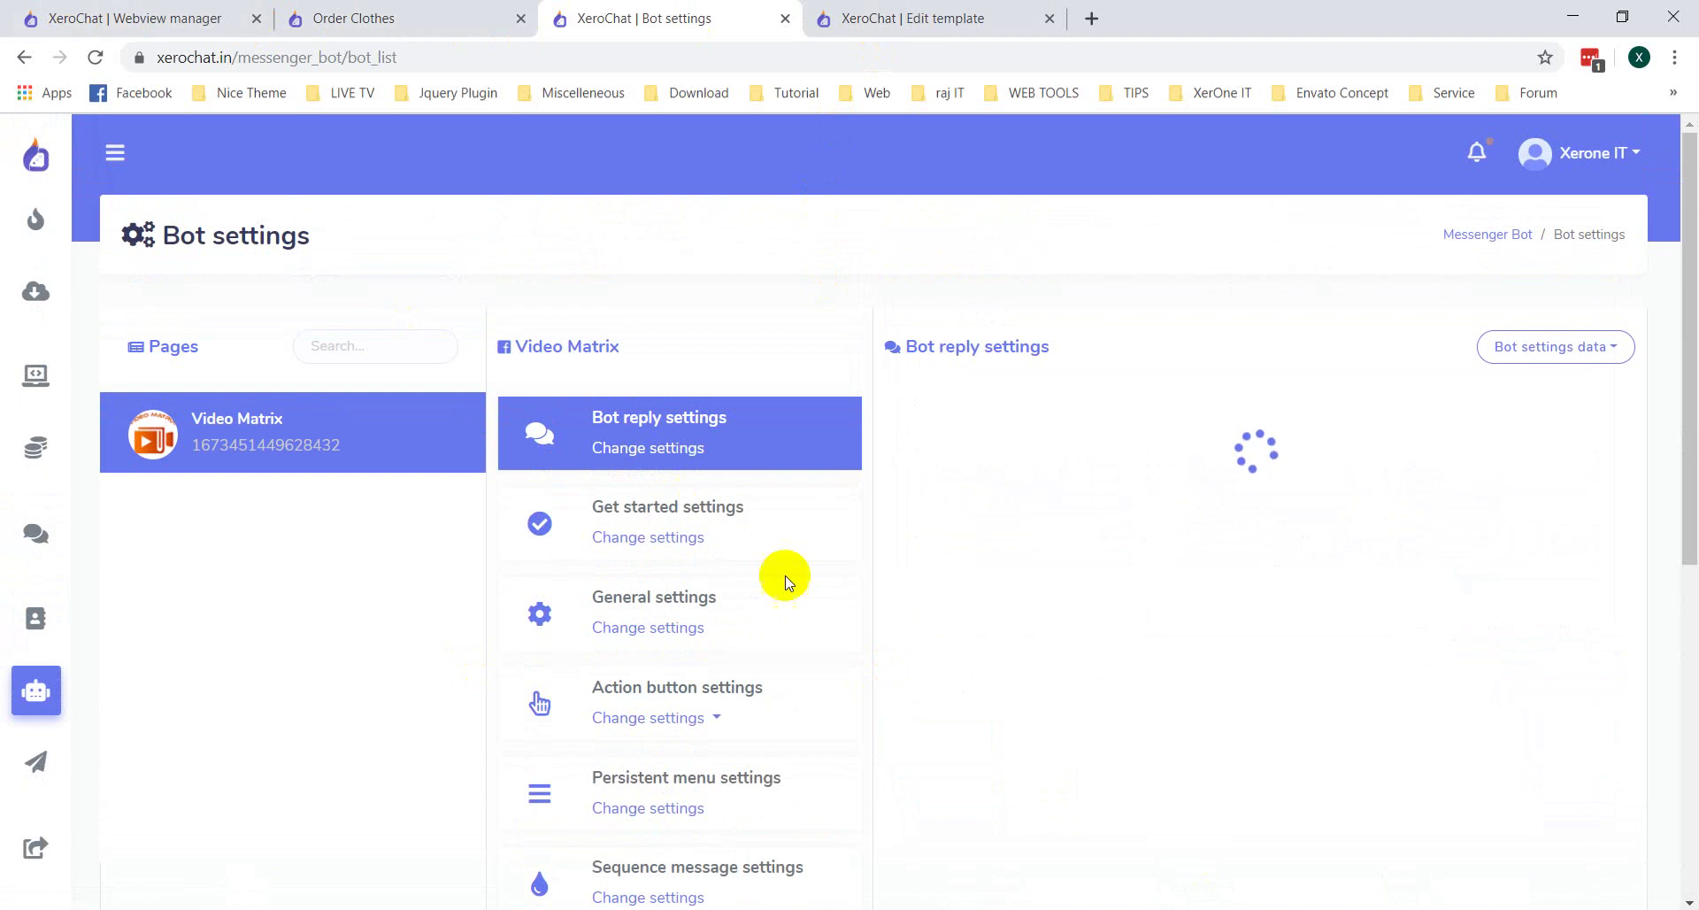
# Step: Open the Video Matrix Facebook page and send it the chat message "Cloths"
pyautogui.click(595, 353)
pyautogui.click(943, 17)
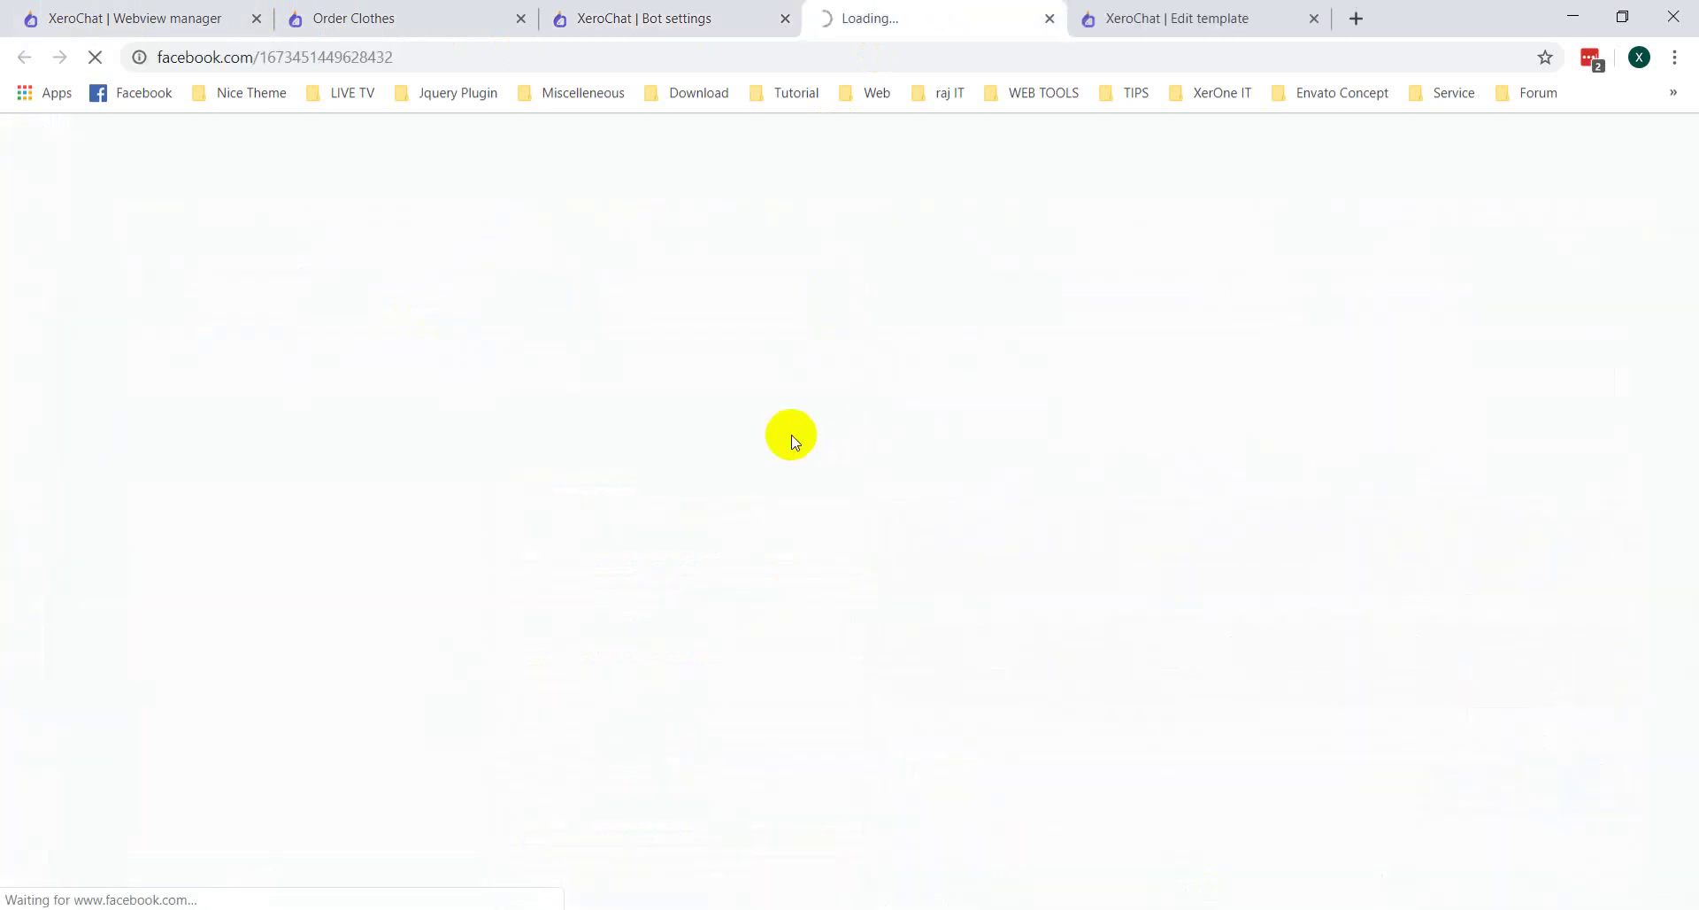
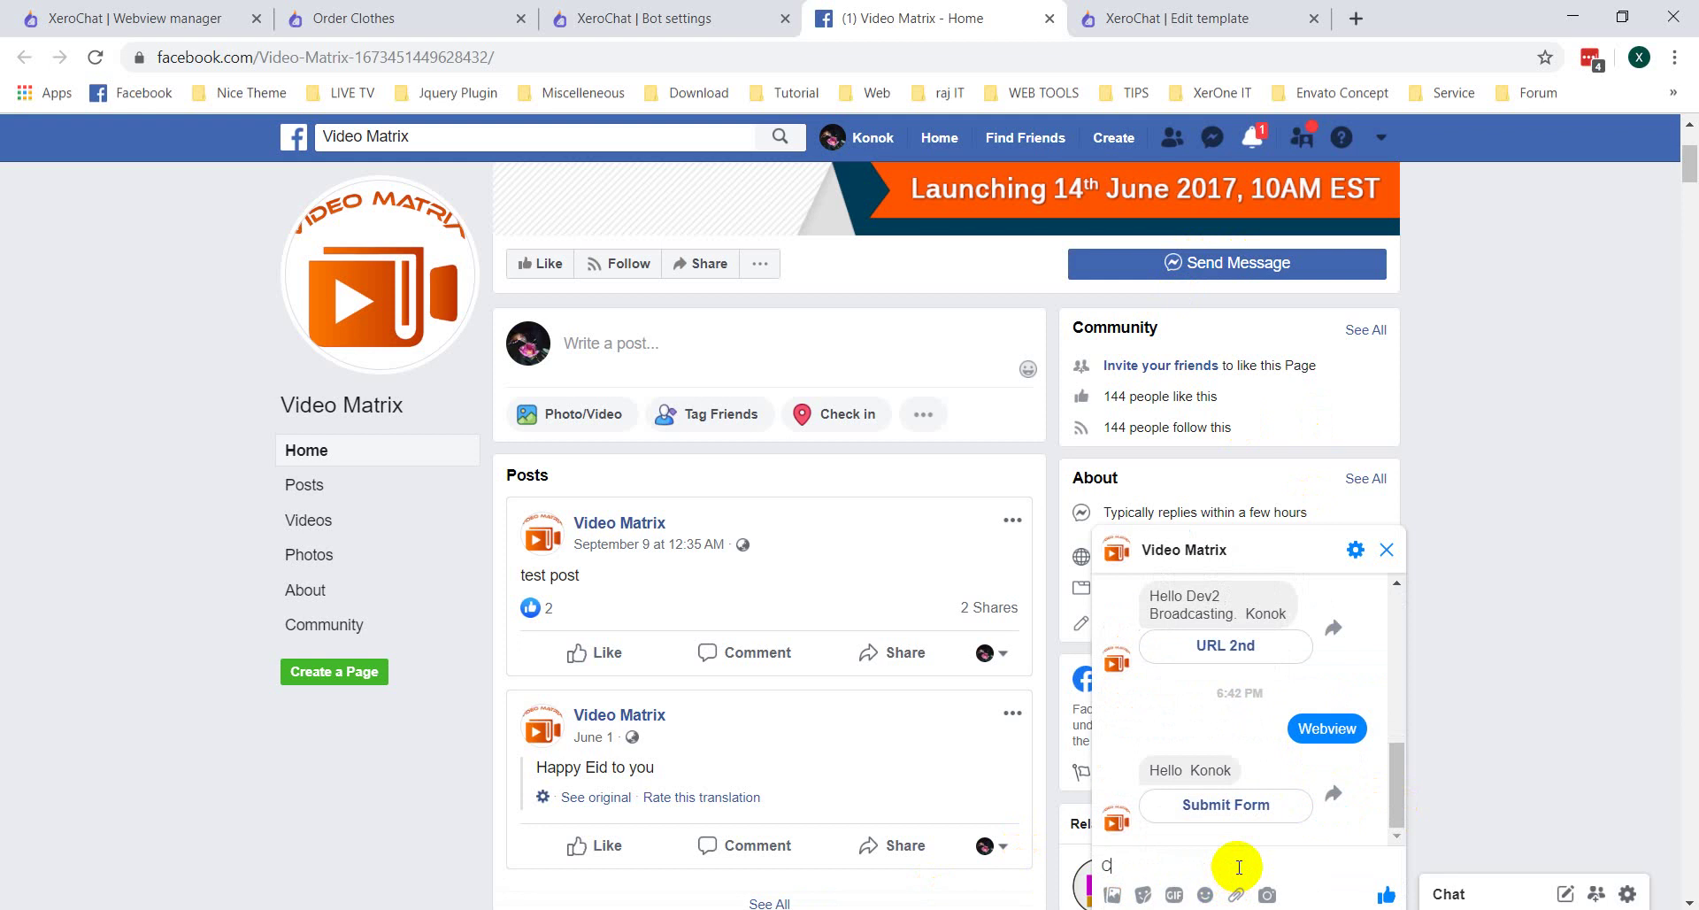
pyautogui.write('loths')
pyautogui.press('Return')
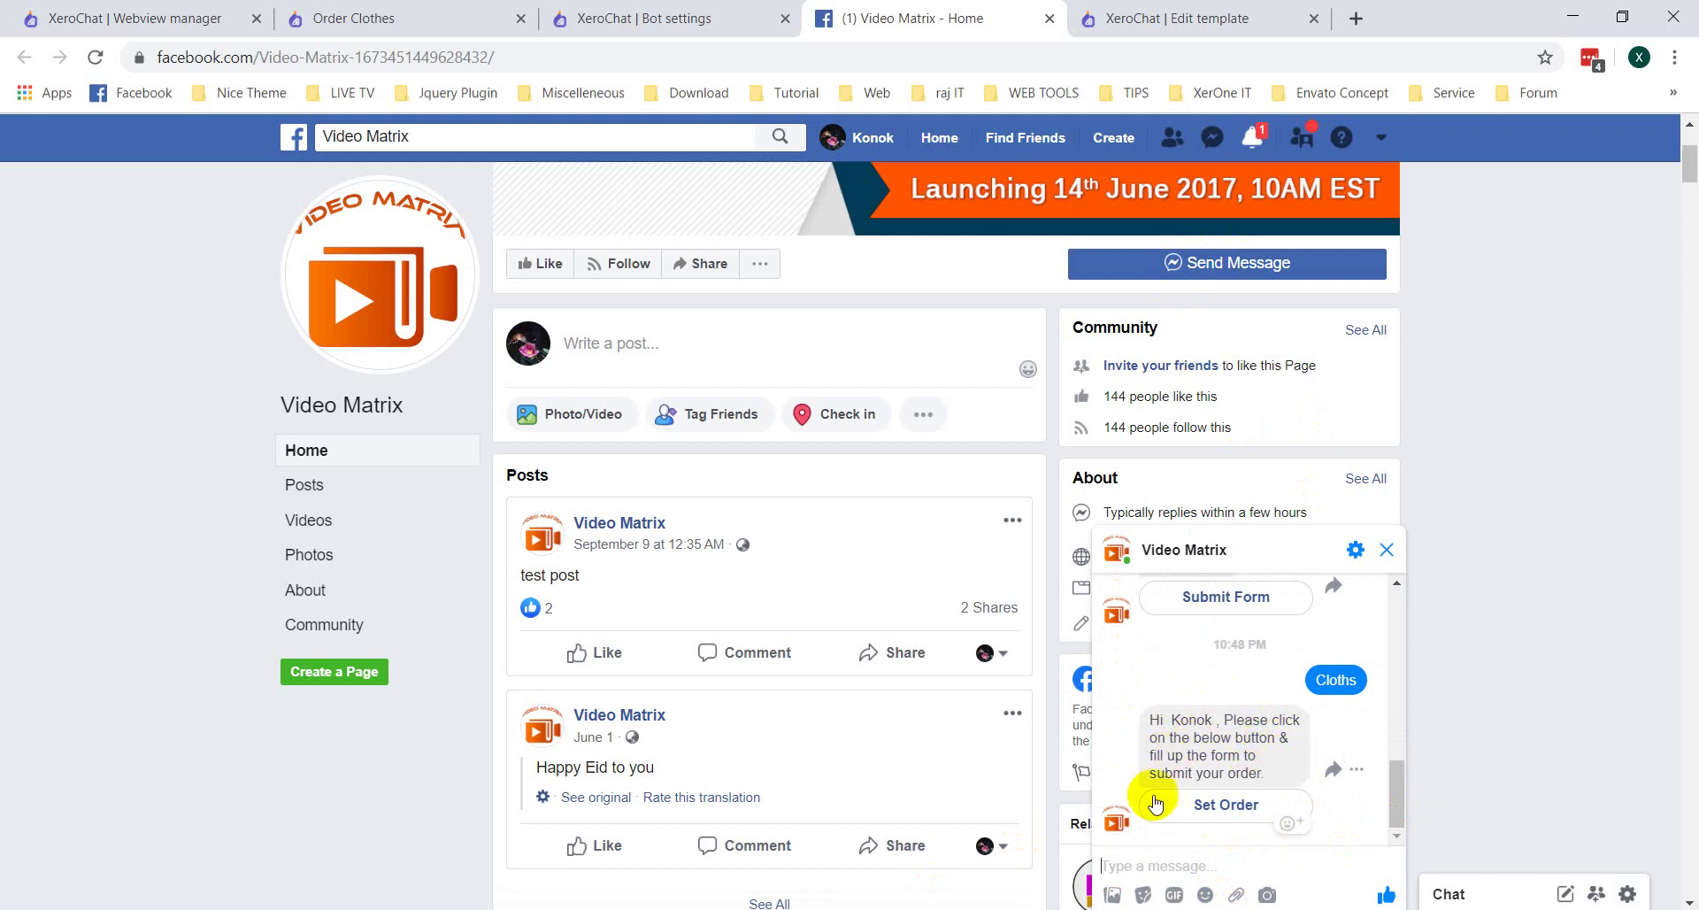
# Step: Open the Order Clothes form through the bot reply's Set Order option and look through its fields
pyautogui.click(1237, 813)
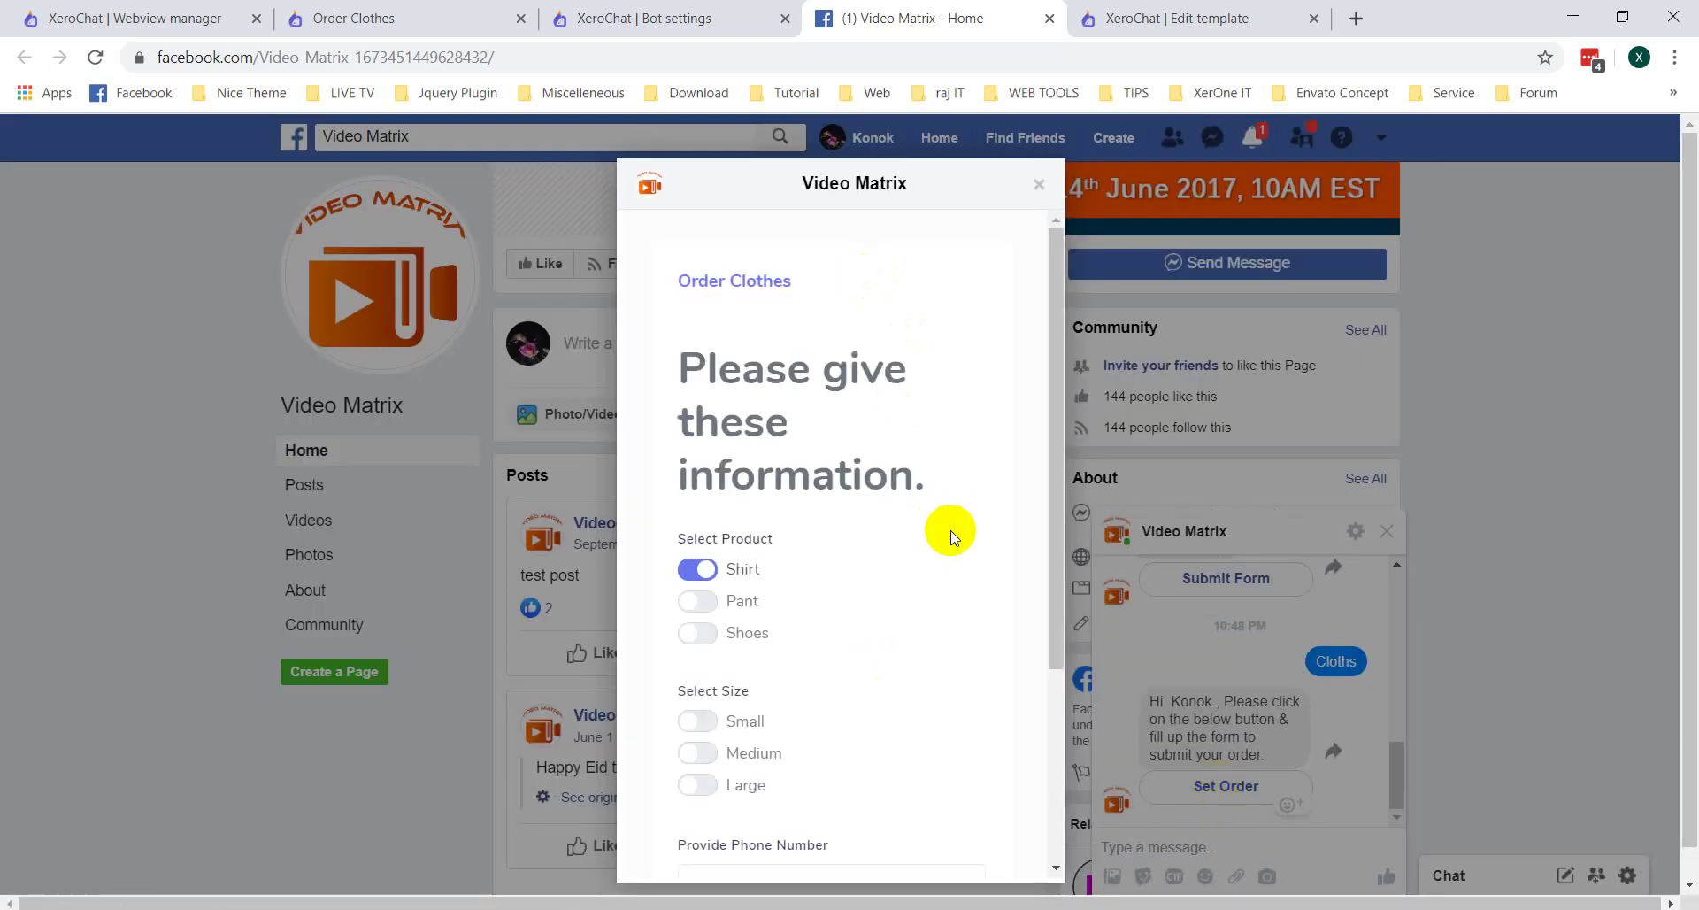
pyautogui.scroll(-4, 903, 487)
pyautogui.scroll(3, 901, 544)
pyautogui.scroll(1, 900, 544)
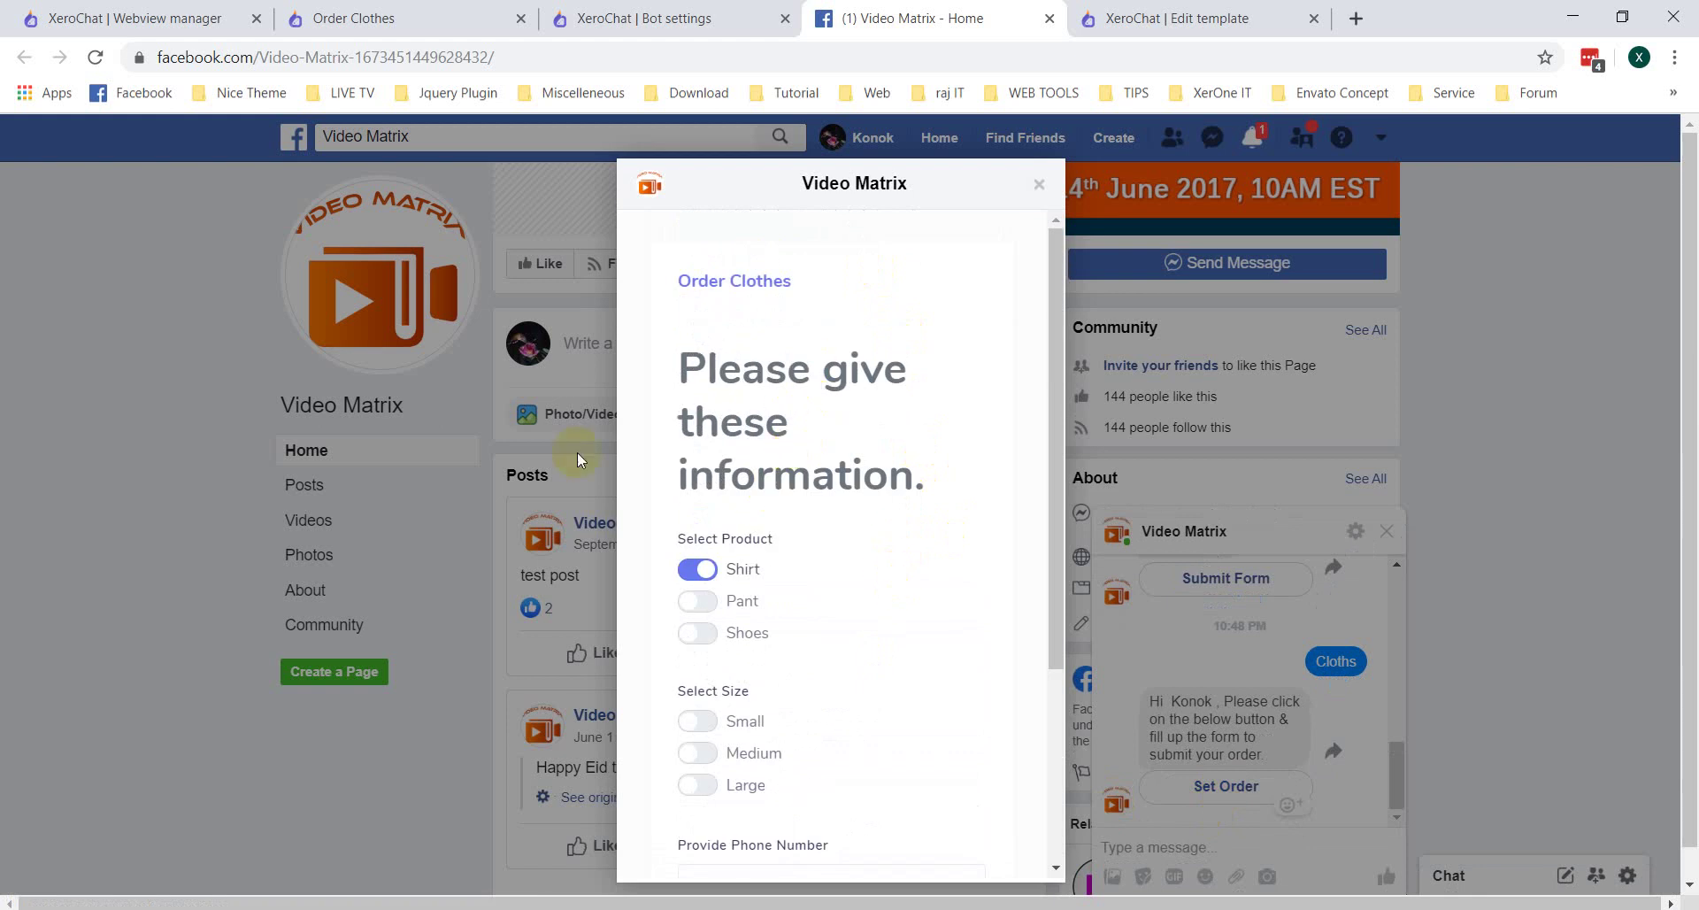
# Step: Fill in the order form with the size Medium, a phone number and the delivery date 2019-09-30, and submit the order
pyautogui.scroll(-2, 779, 478)
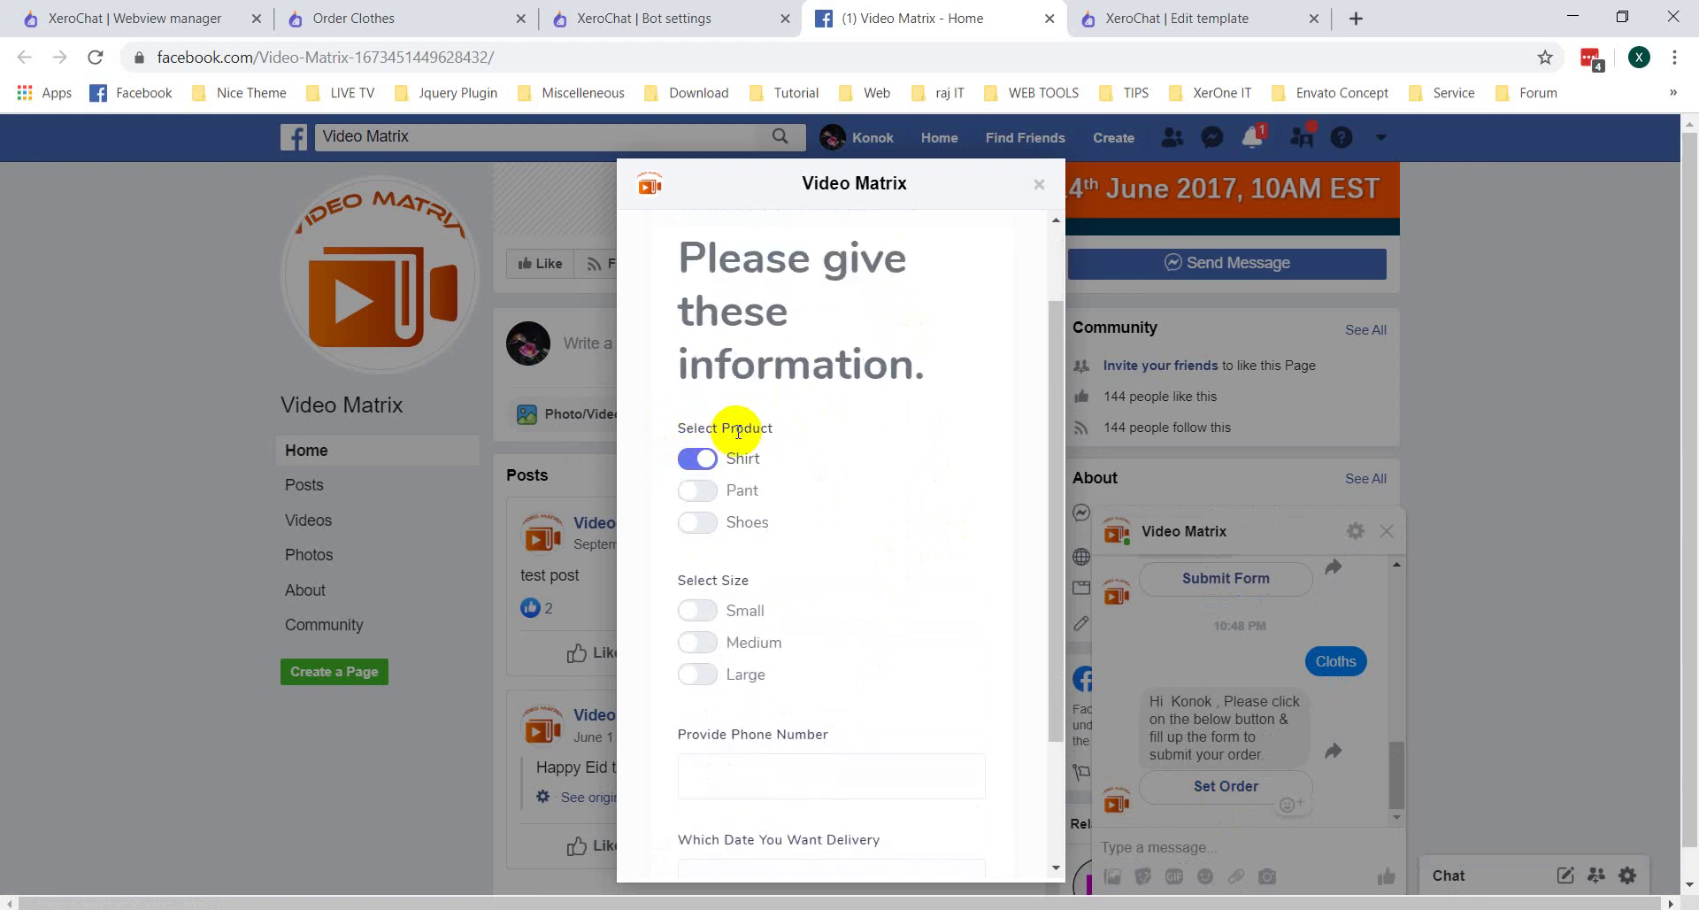
pyautogui.scroll(-2, 720, 473)
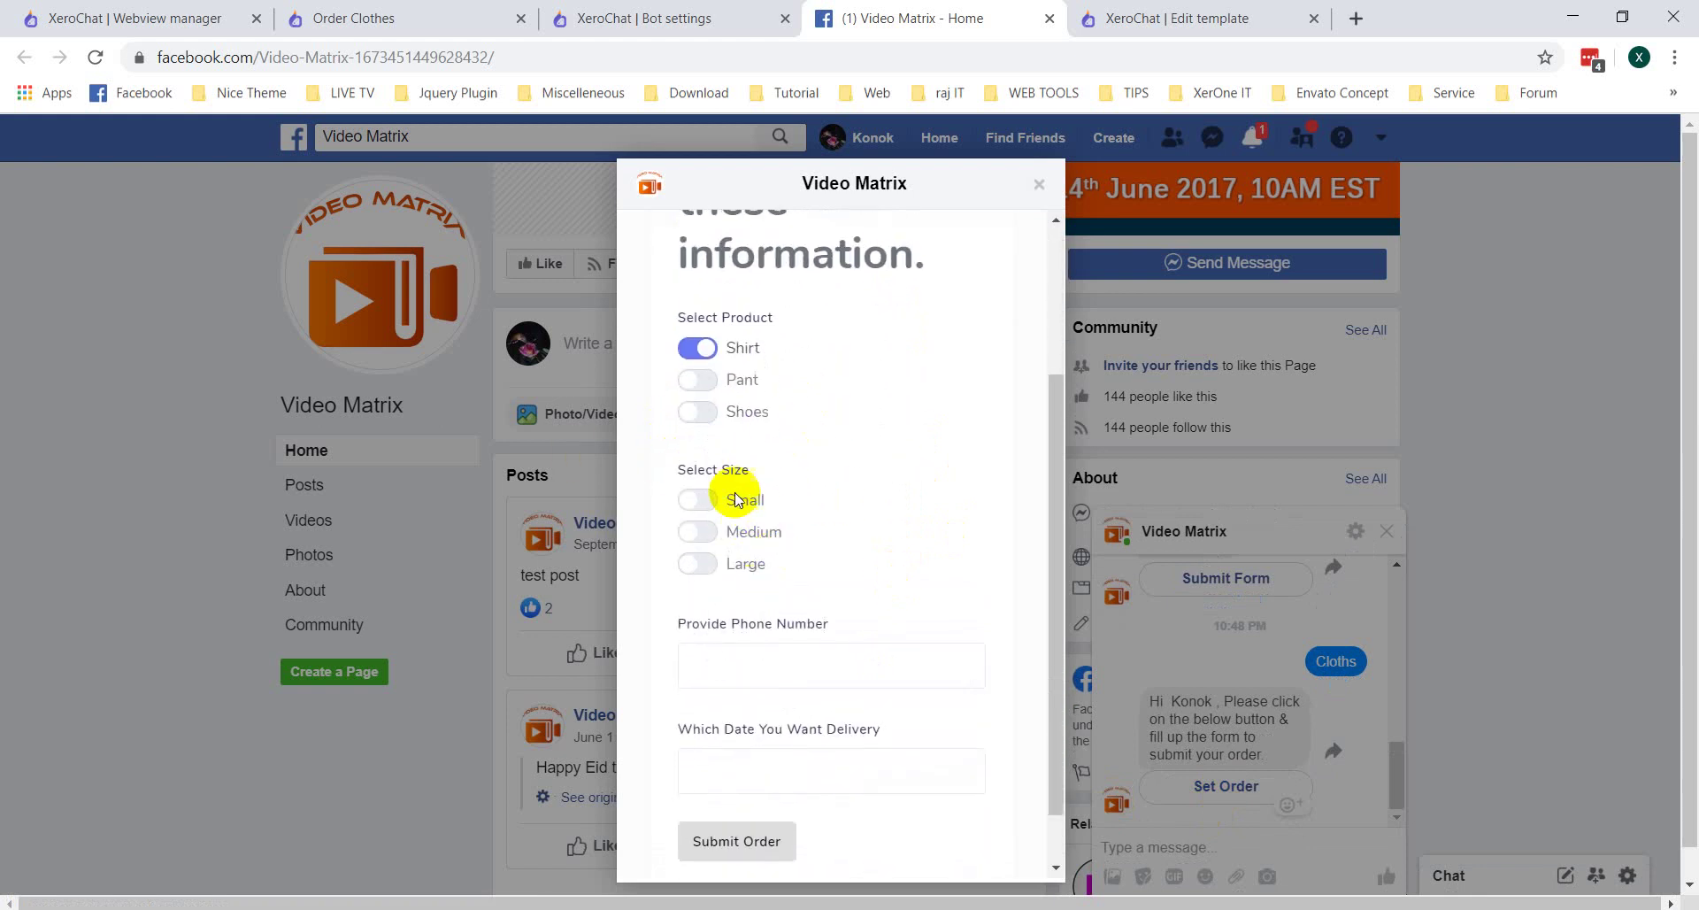
pyautogui.click(699, 531)
pyautogui.scroll(-1, 885, 558)
pyautogui.click(786, 589)
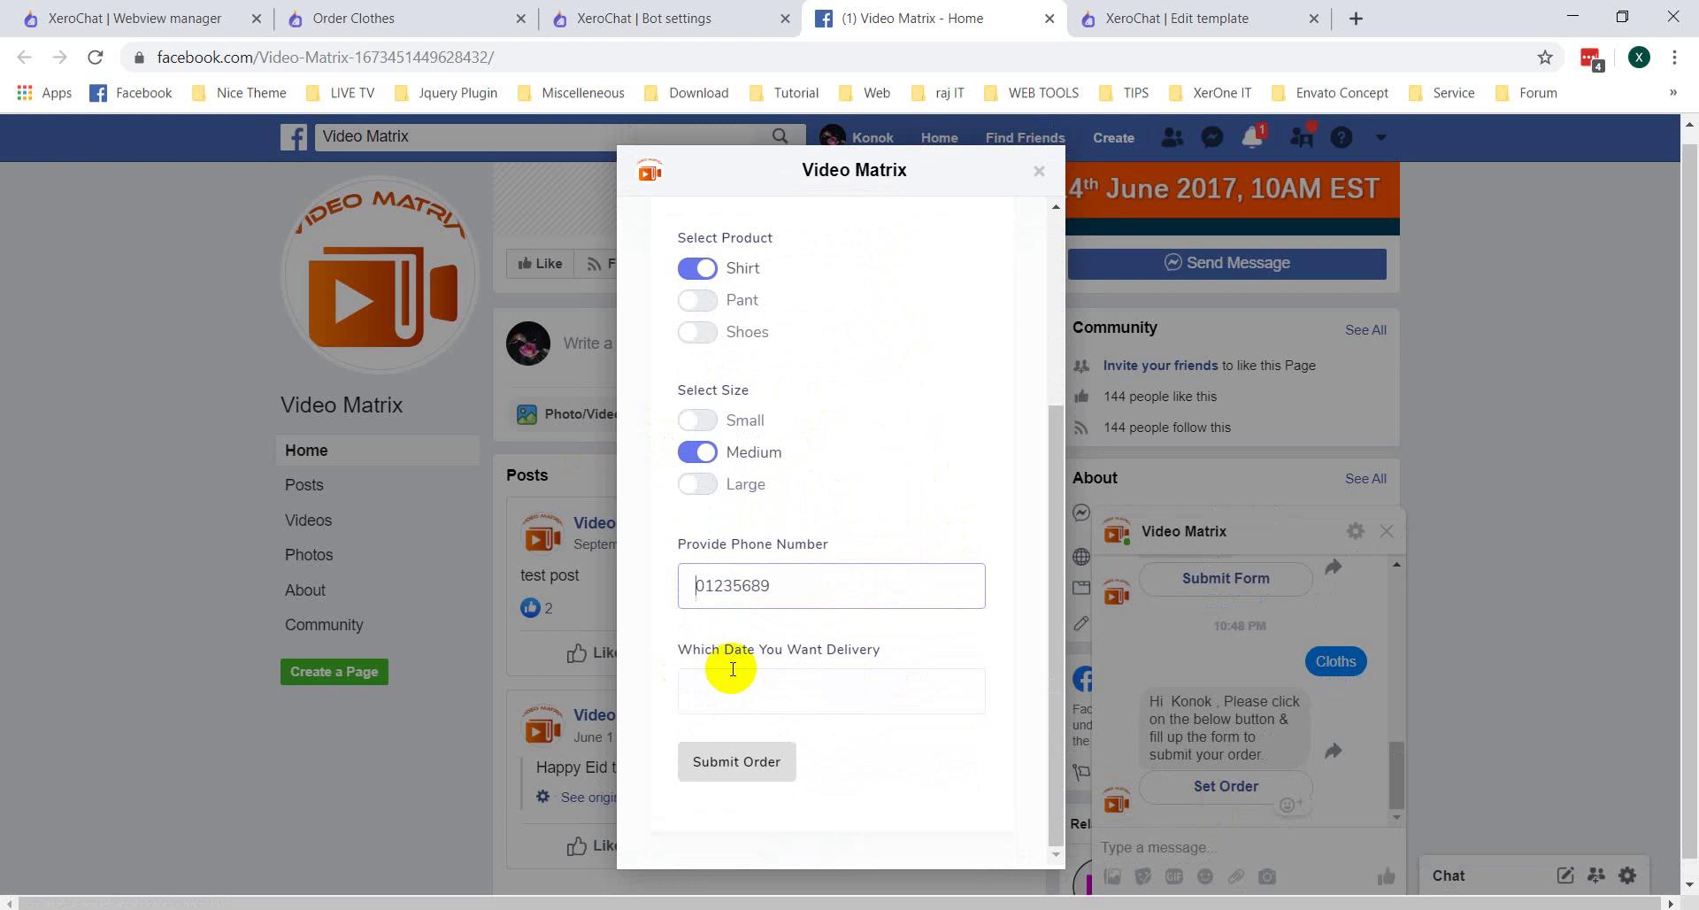
pyautogui.click(871, 693)
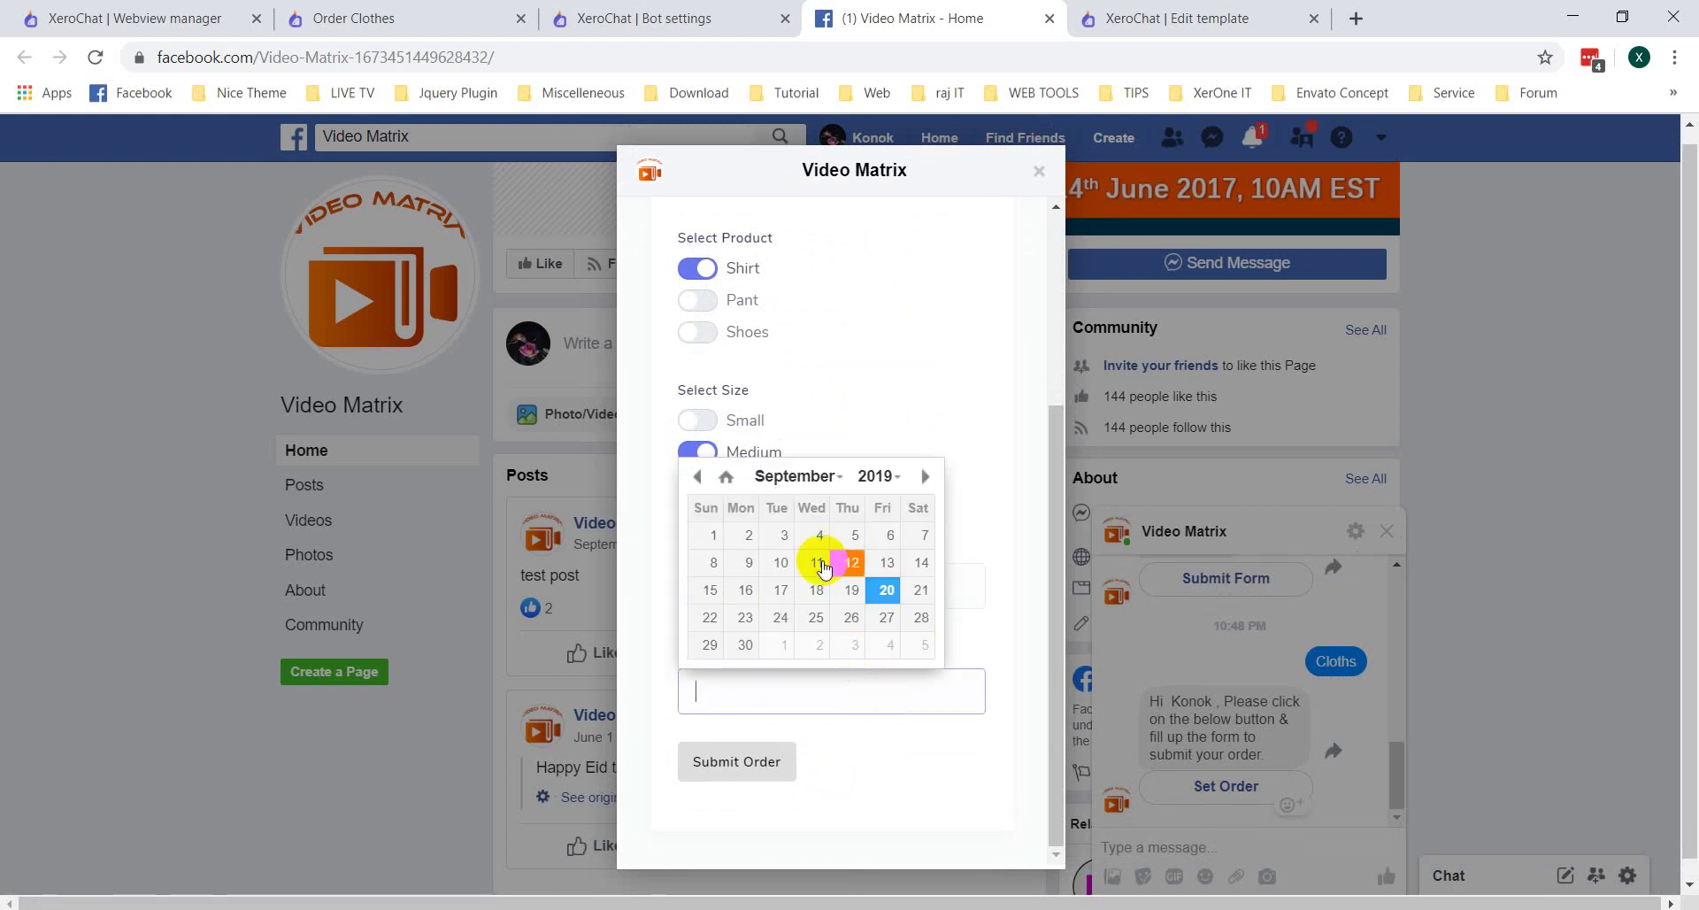
pyautogui.click(744, 646)
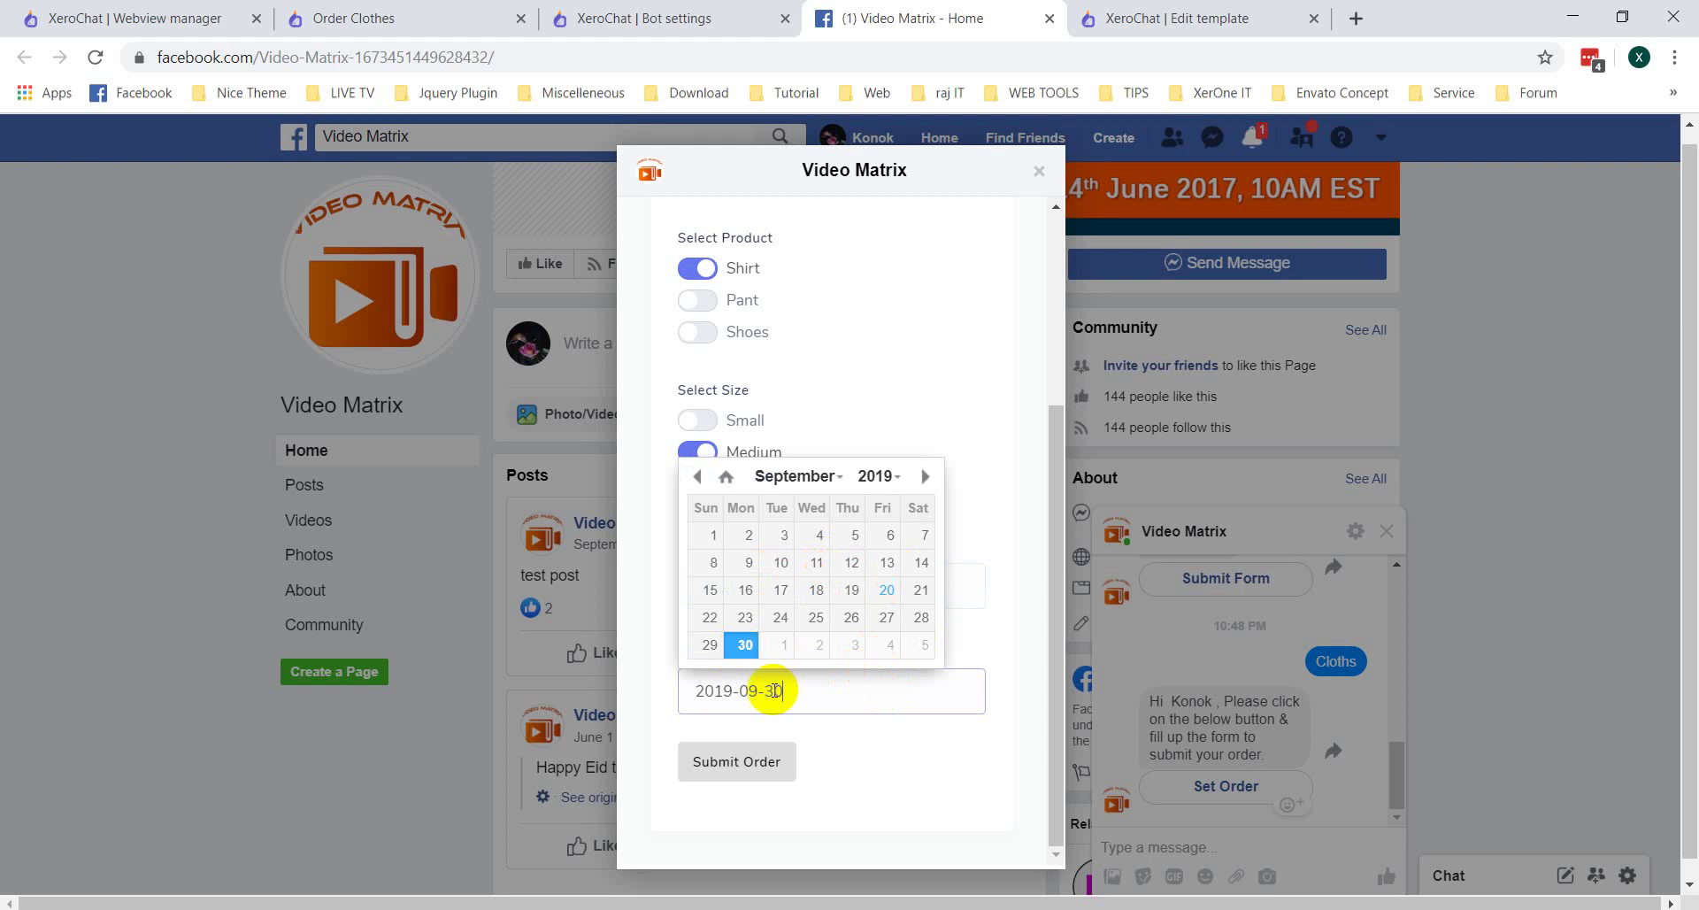
pyautogui.click(796, 767)
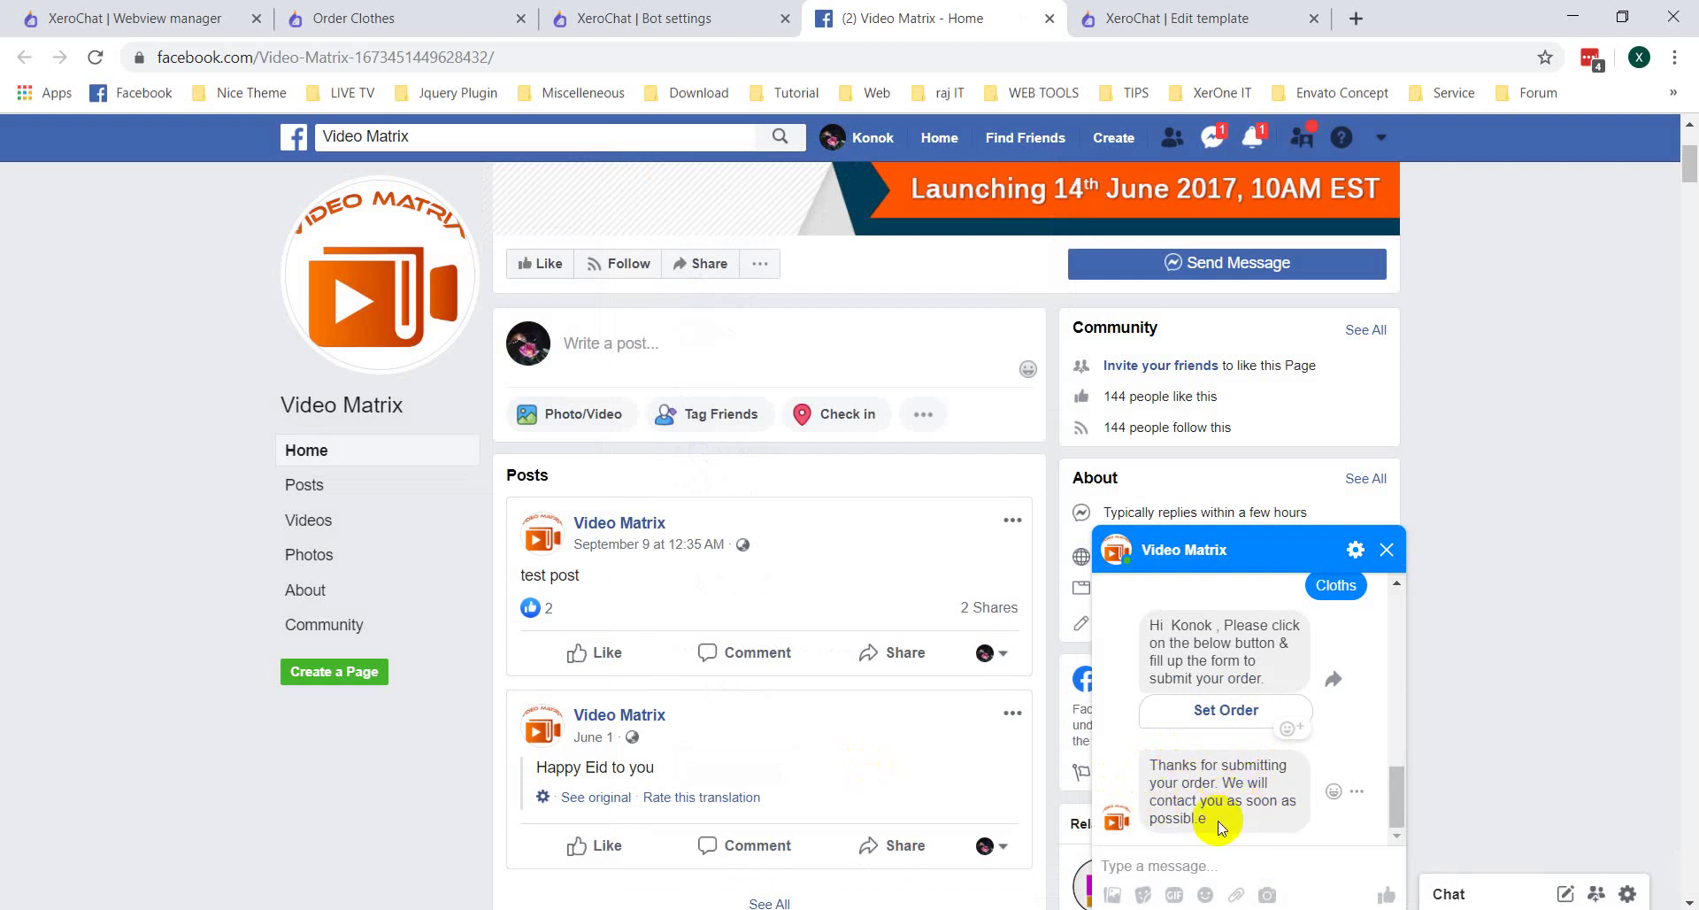
# Step: Return to the Webview manager and reload it to check the submission data of Demo Cloth Order Form
pyautogui.click(170, 17)
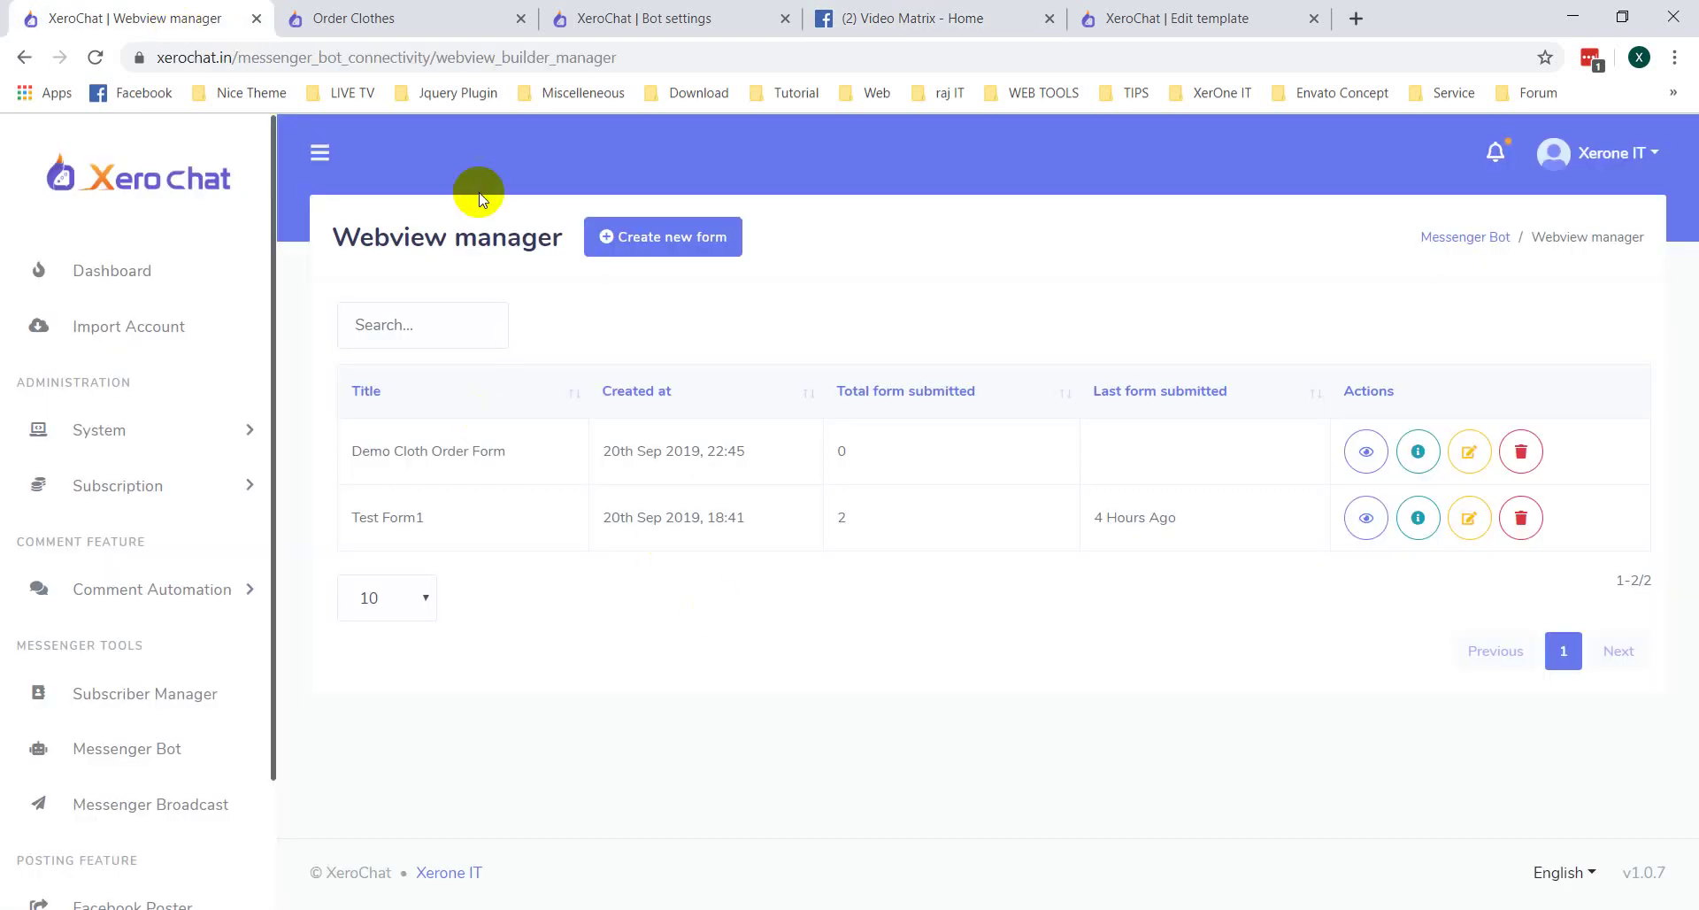
pyautogui.click(577, 55)
pyautogui.press('Return')
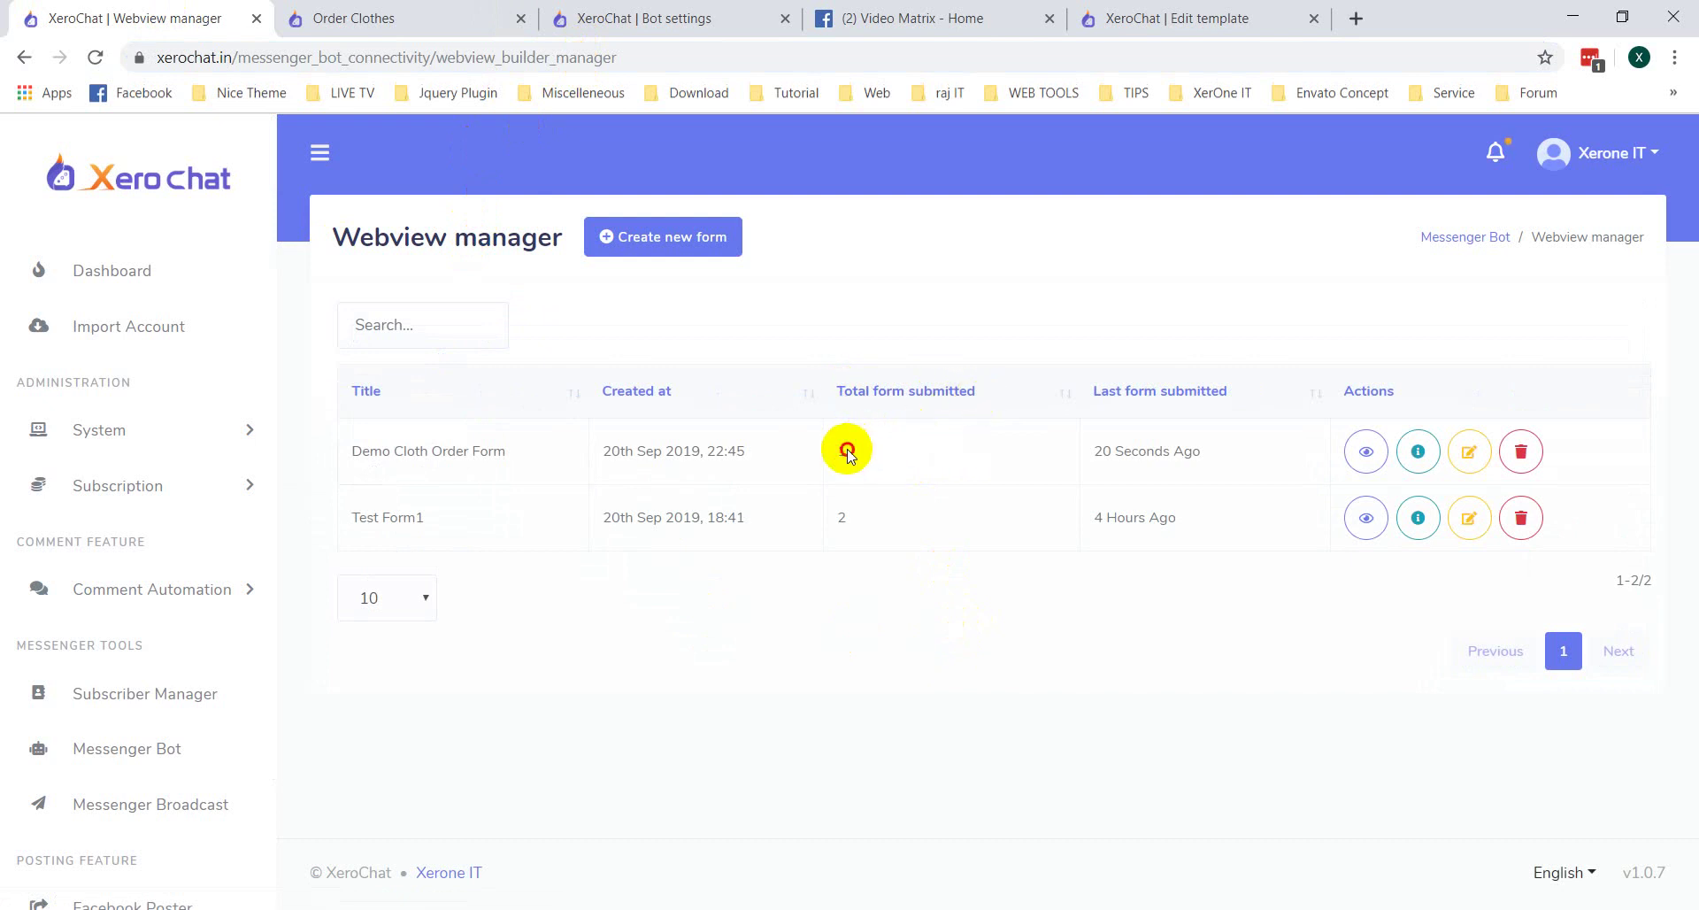
# Step: Open the form details of Demo Cloth Order Form and examine the submitting subscriber's first and last name
pyautogui.click(1418, 452)
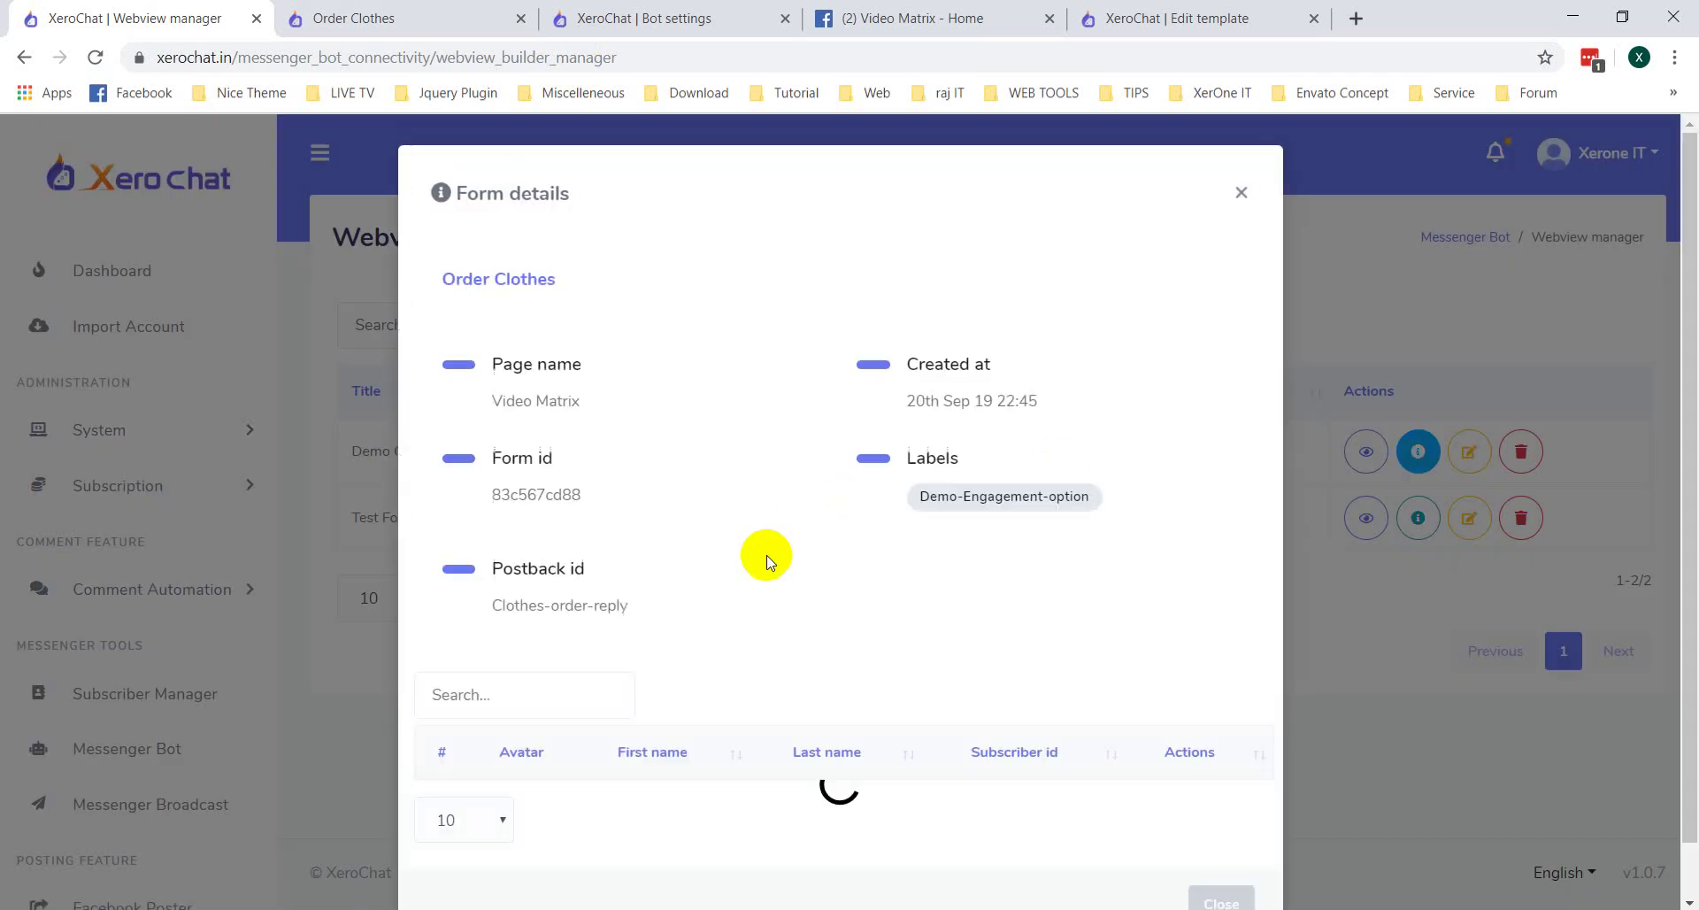
pyautogui.scroll(-2, 734, 602)
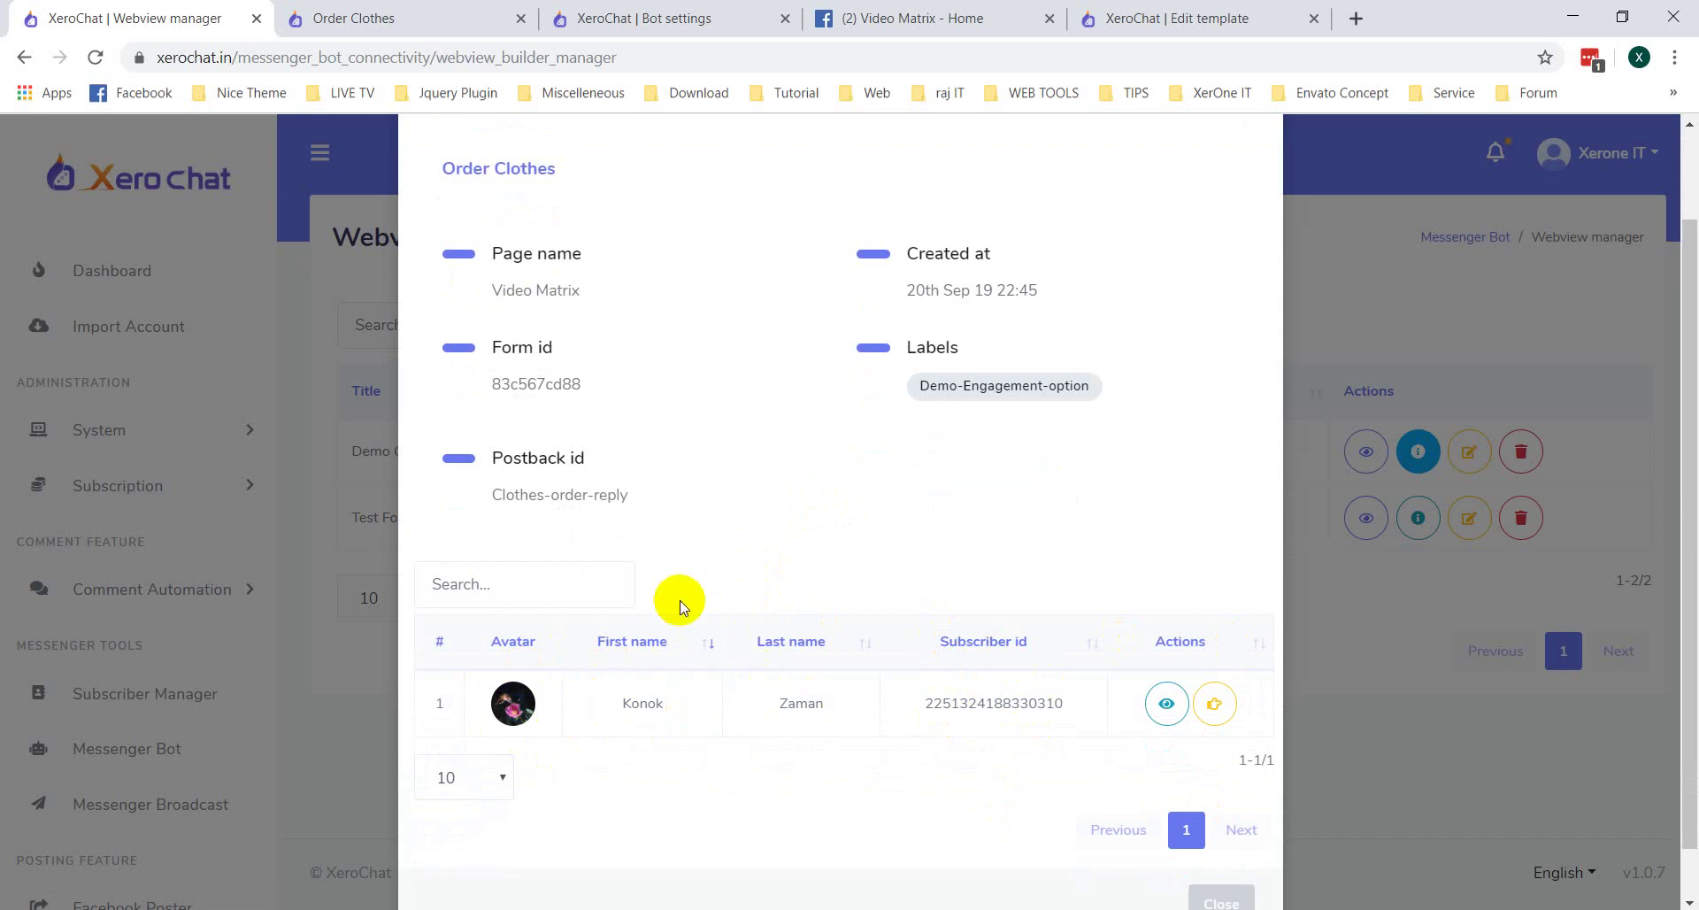
pyautogui.scroll(-1, 796, 681)
pyautogui.doubleClick(624, 646)
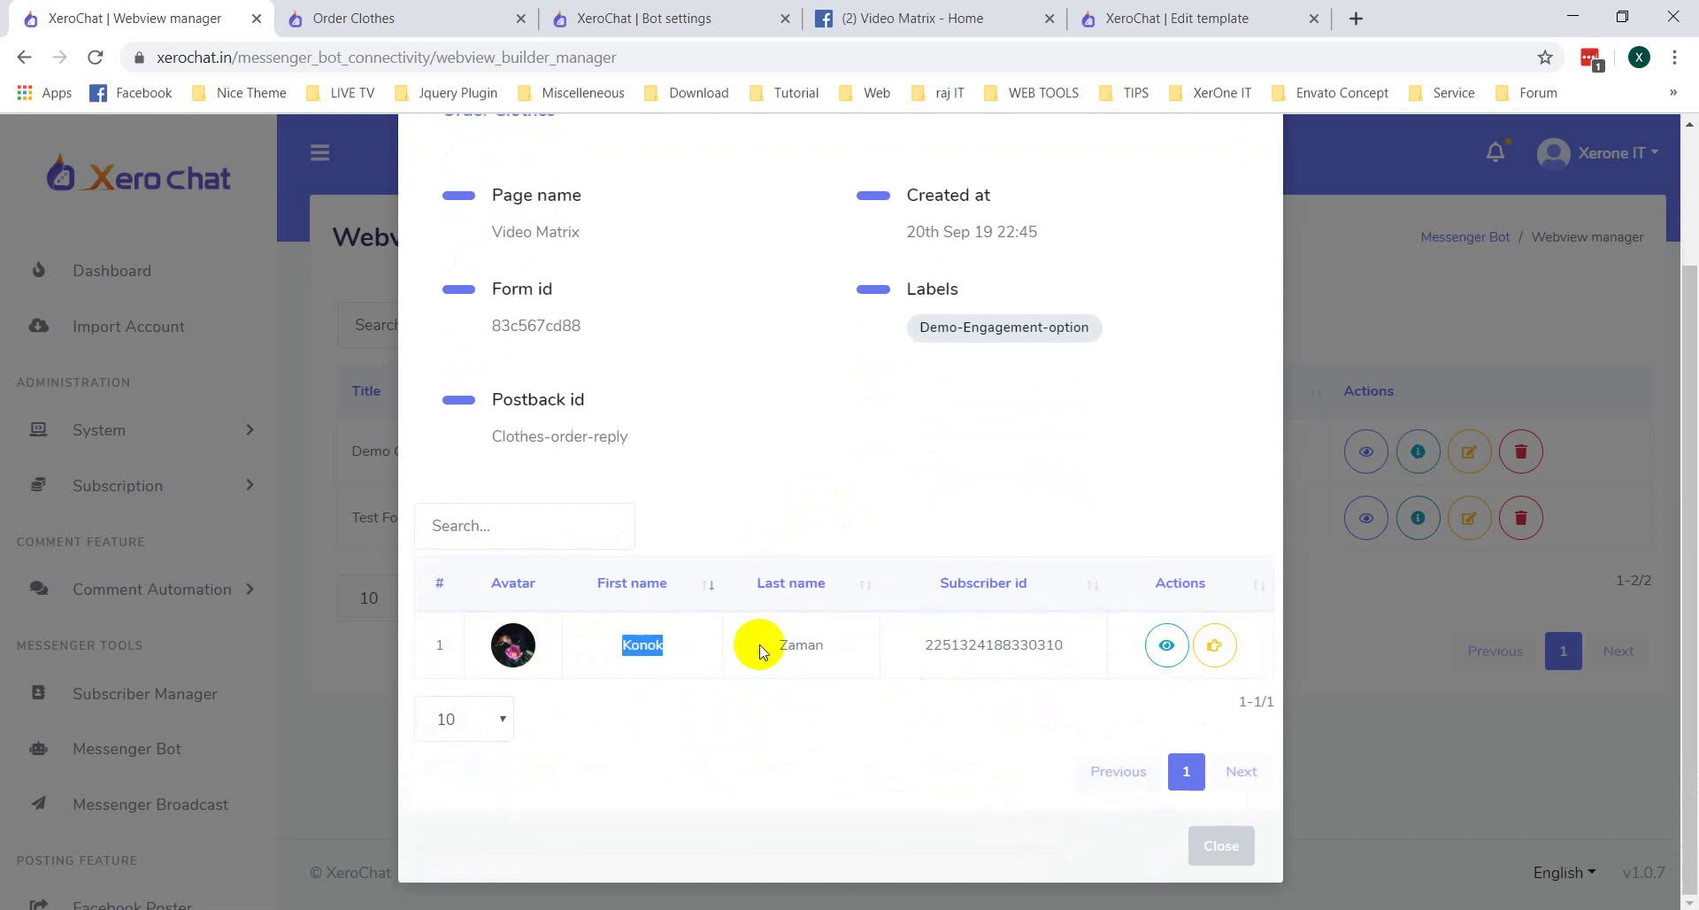
pyautogui.doubleClick(797, 646)
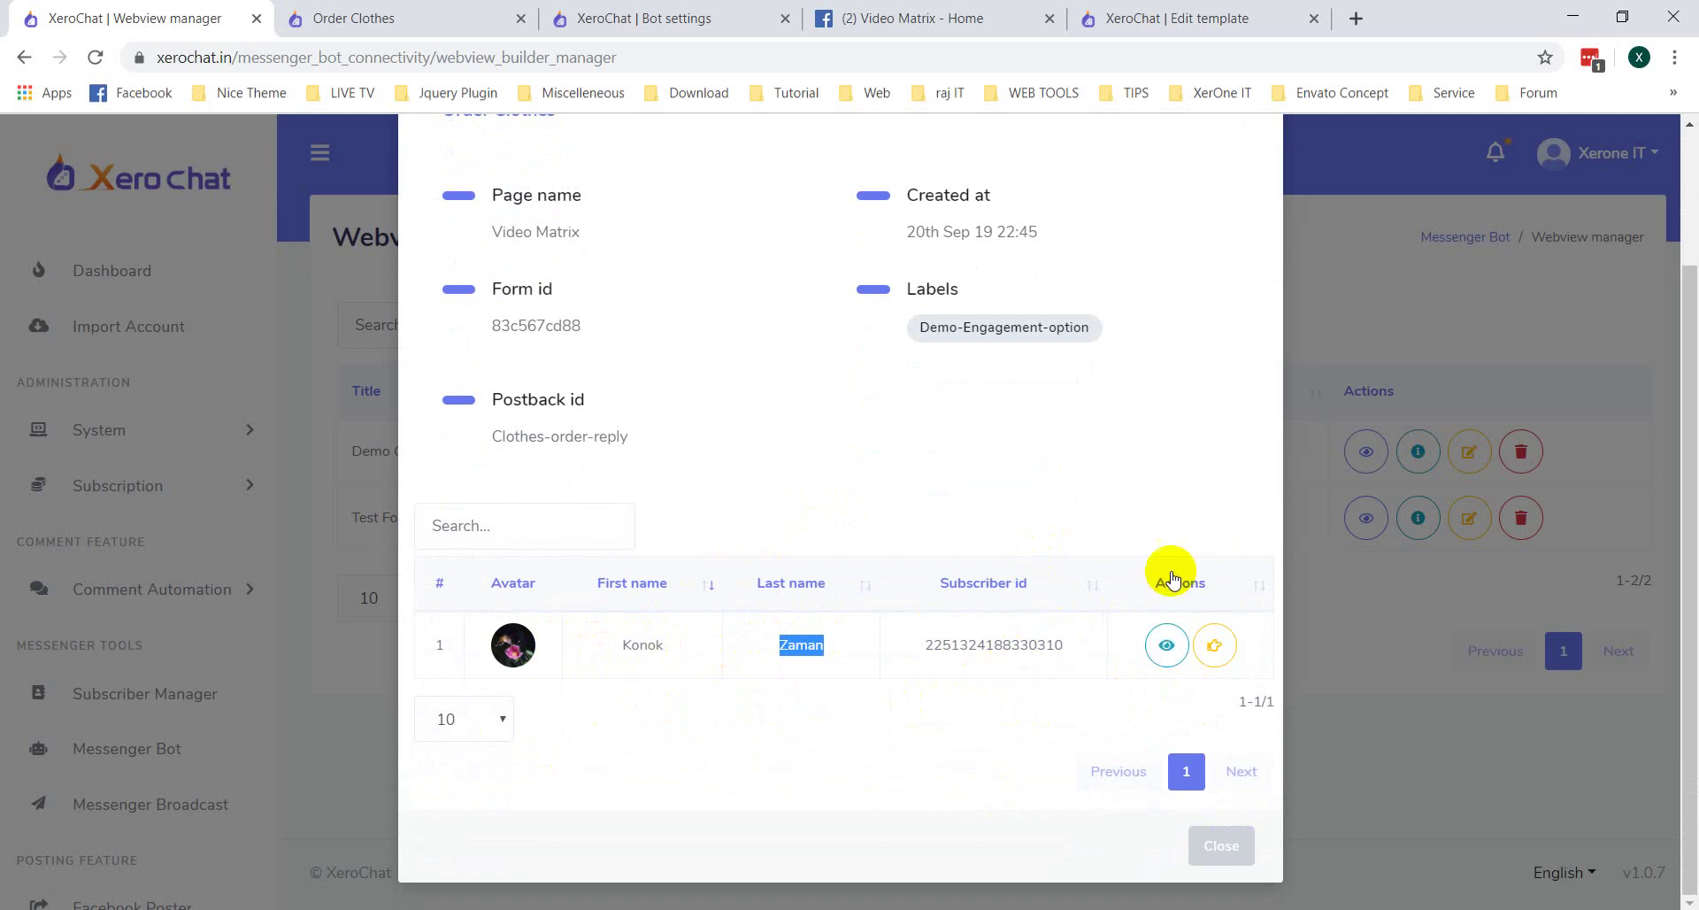
# Step: View the subscriber's submitted form data and examine the product type, size, phone number and delivery date
pyautogui.click(1170, 649)
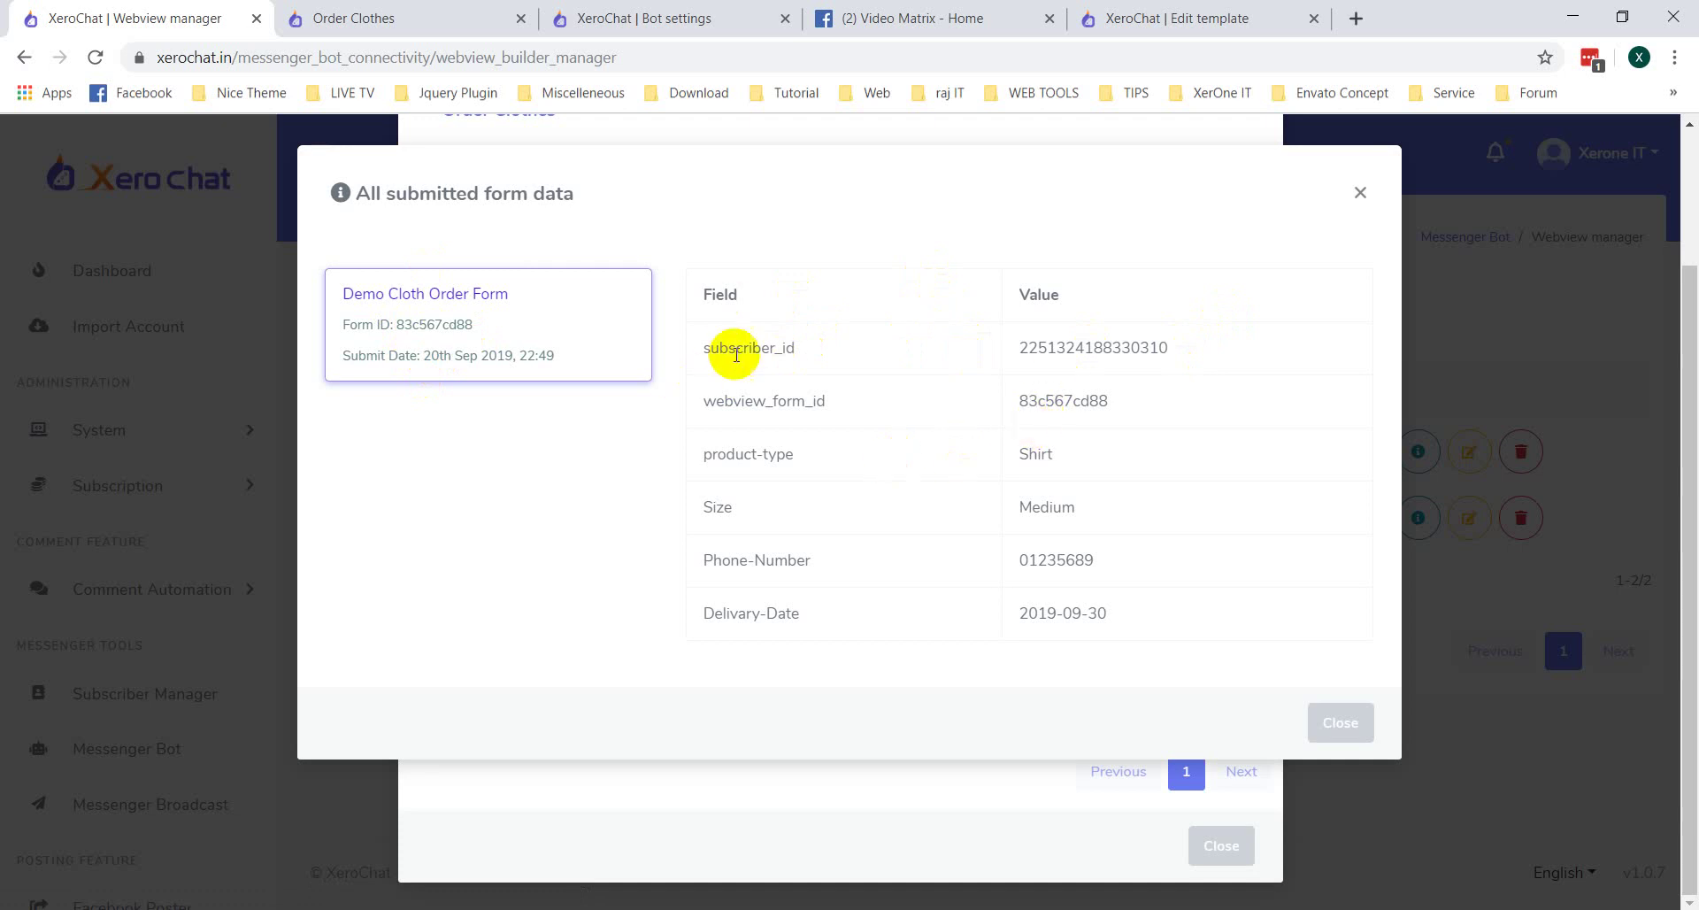
pyautogui.click(721, 460)
pyautogui.moveTo(721, 460); pyautogui.dragTo(1097, 462)
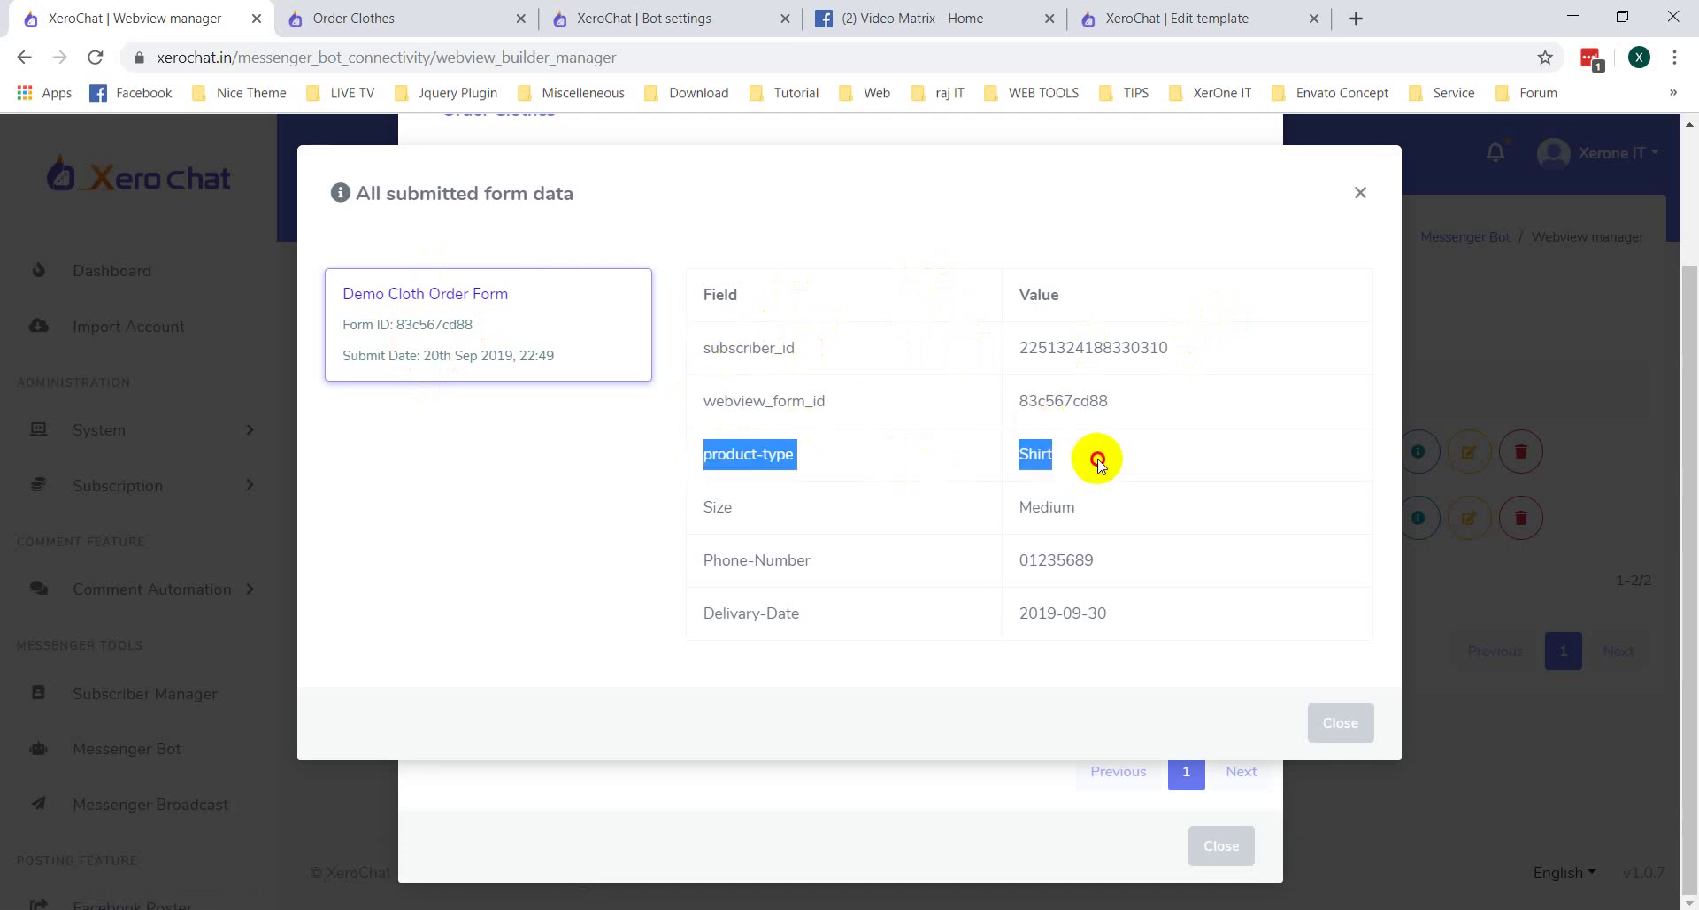
pyautogui.doubleClick(1097, 462)
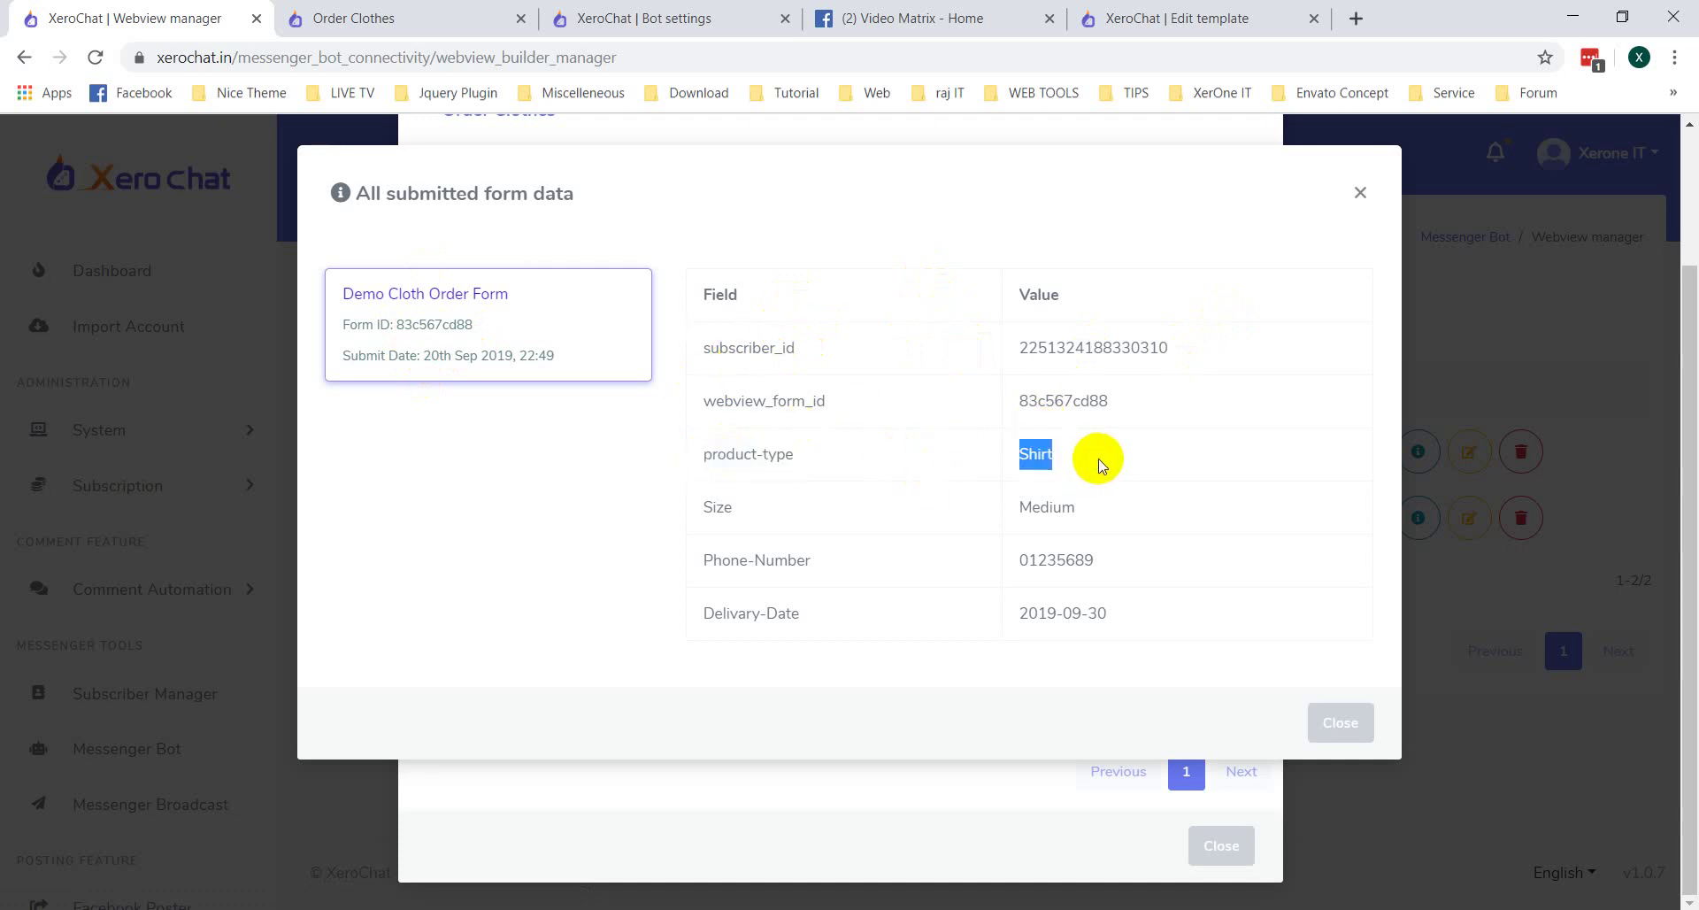
pyautogui.click(734, 520)
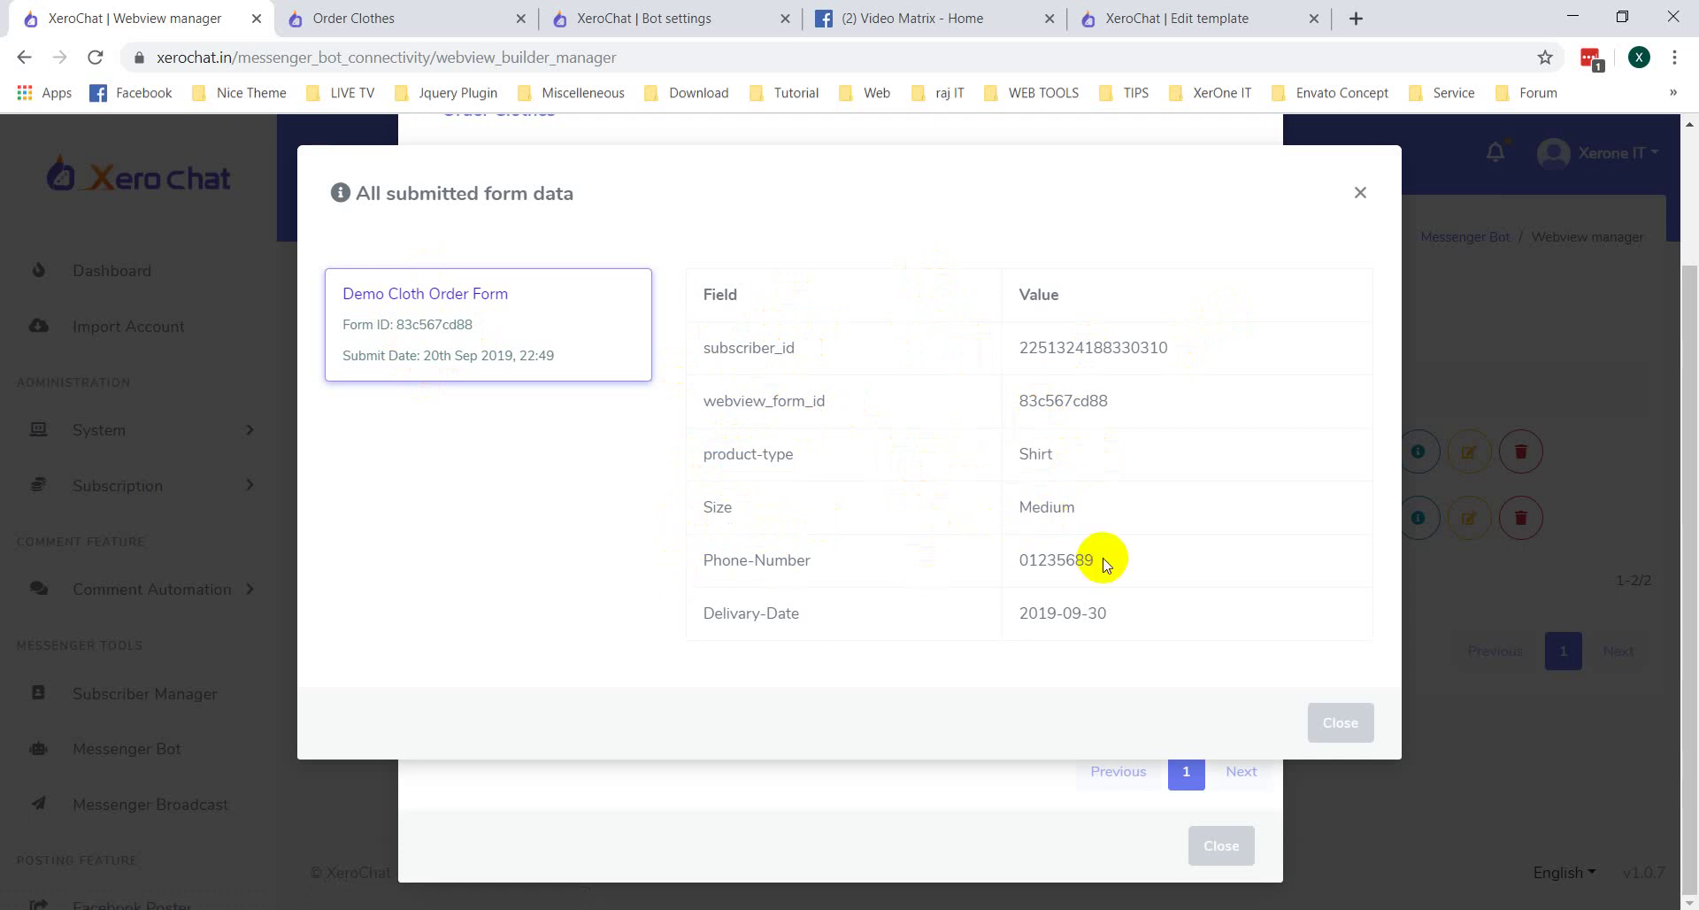
pyautogui.moveTo(1103, 562); pyautogui.dragTo(1000, 557)
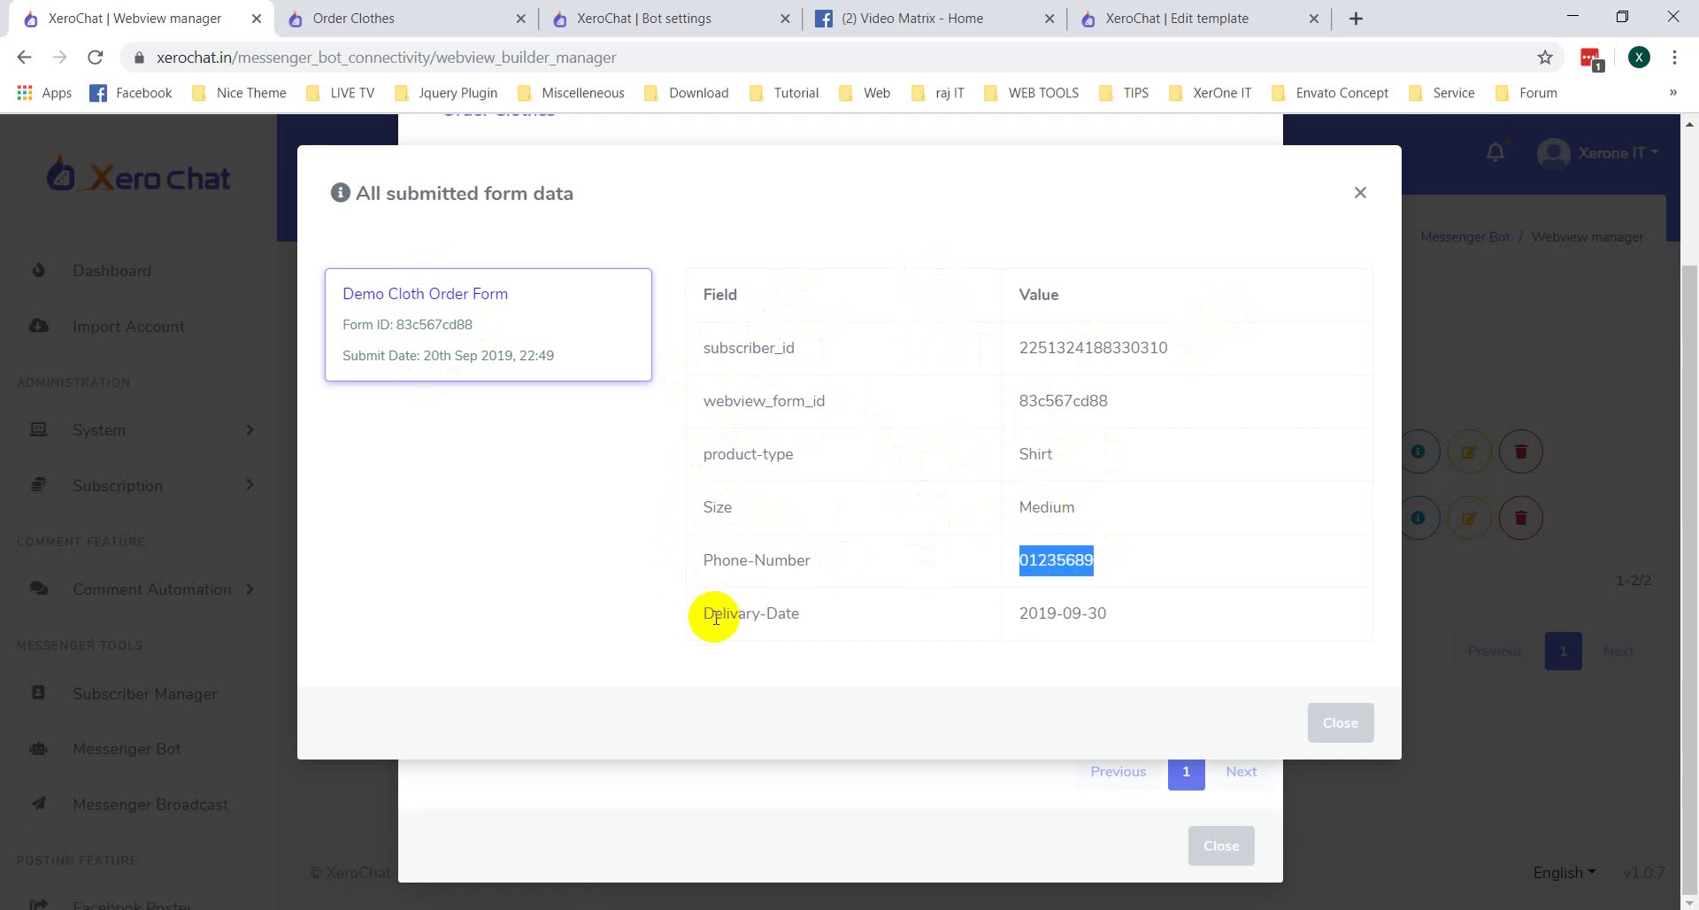
pyautogui.moveTo(704, 613); pyautogui.dragTo(1153, 609)
pyautogui.click(1152, 609)
pyautogui.moveTo(991, 613); pyautogui.dragTo(1331, 614)
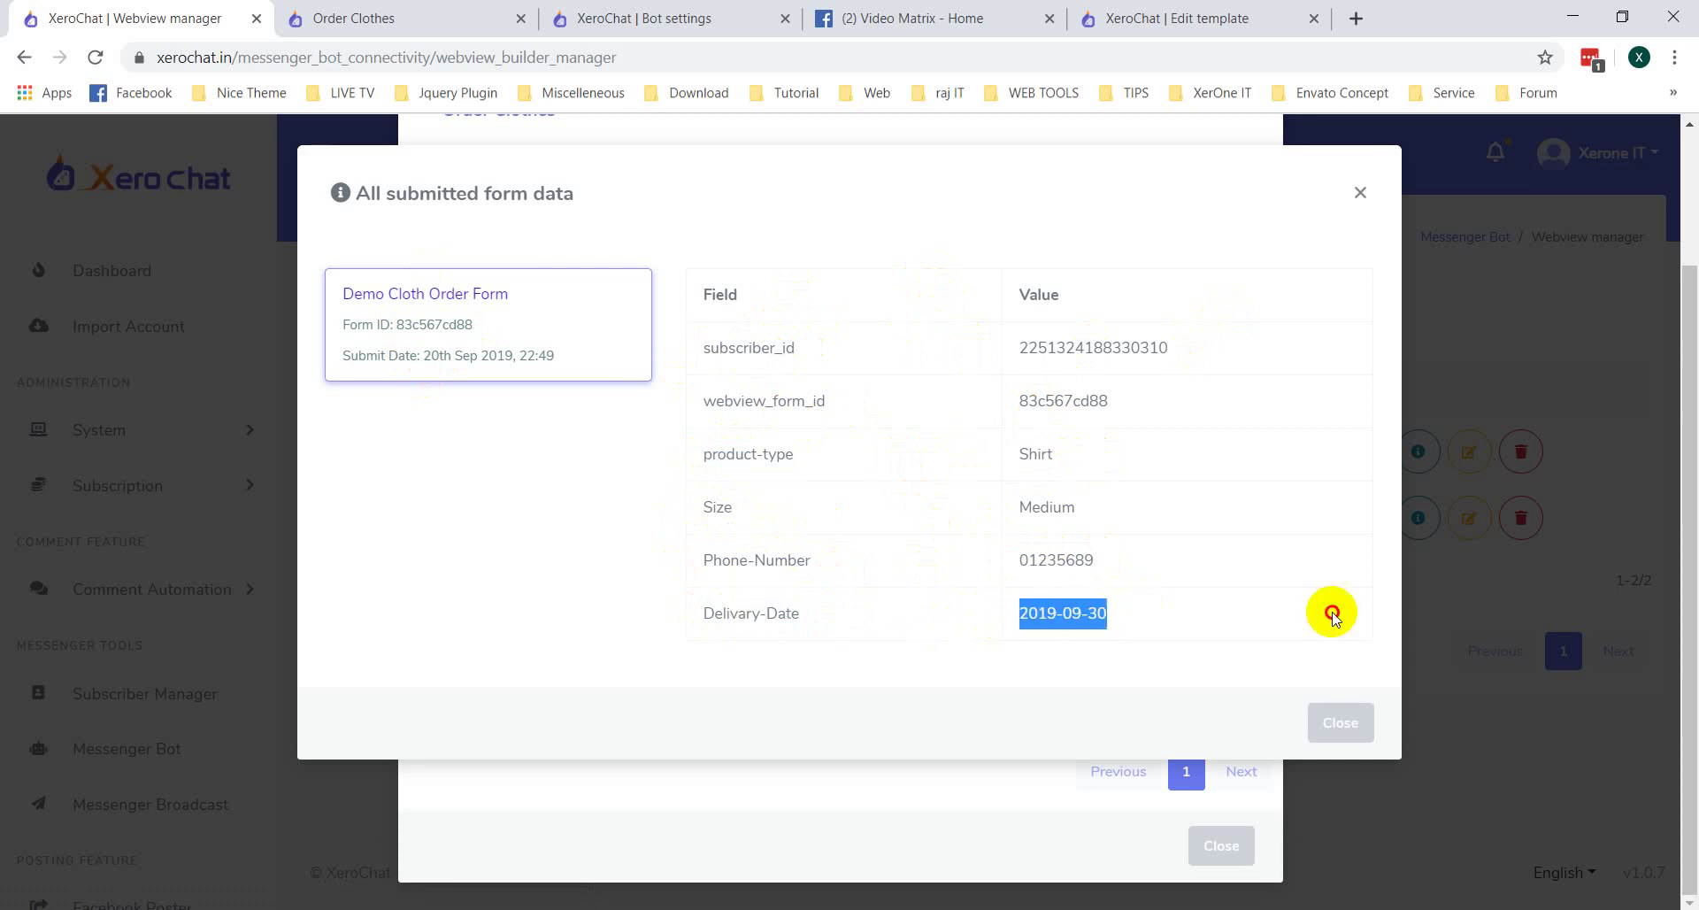
pyautogui.click(1334, 618)
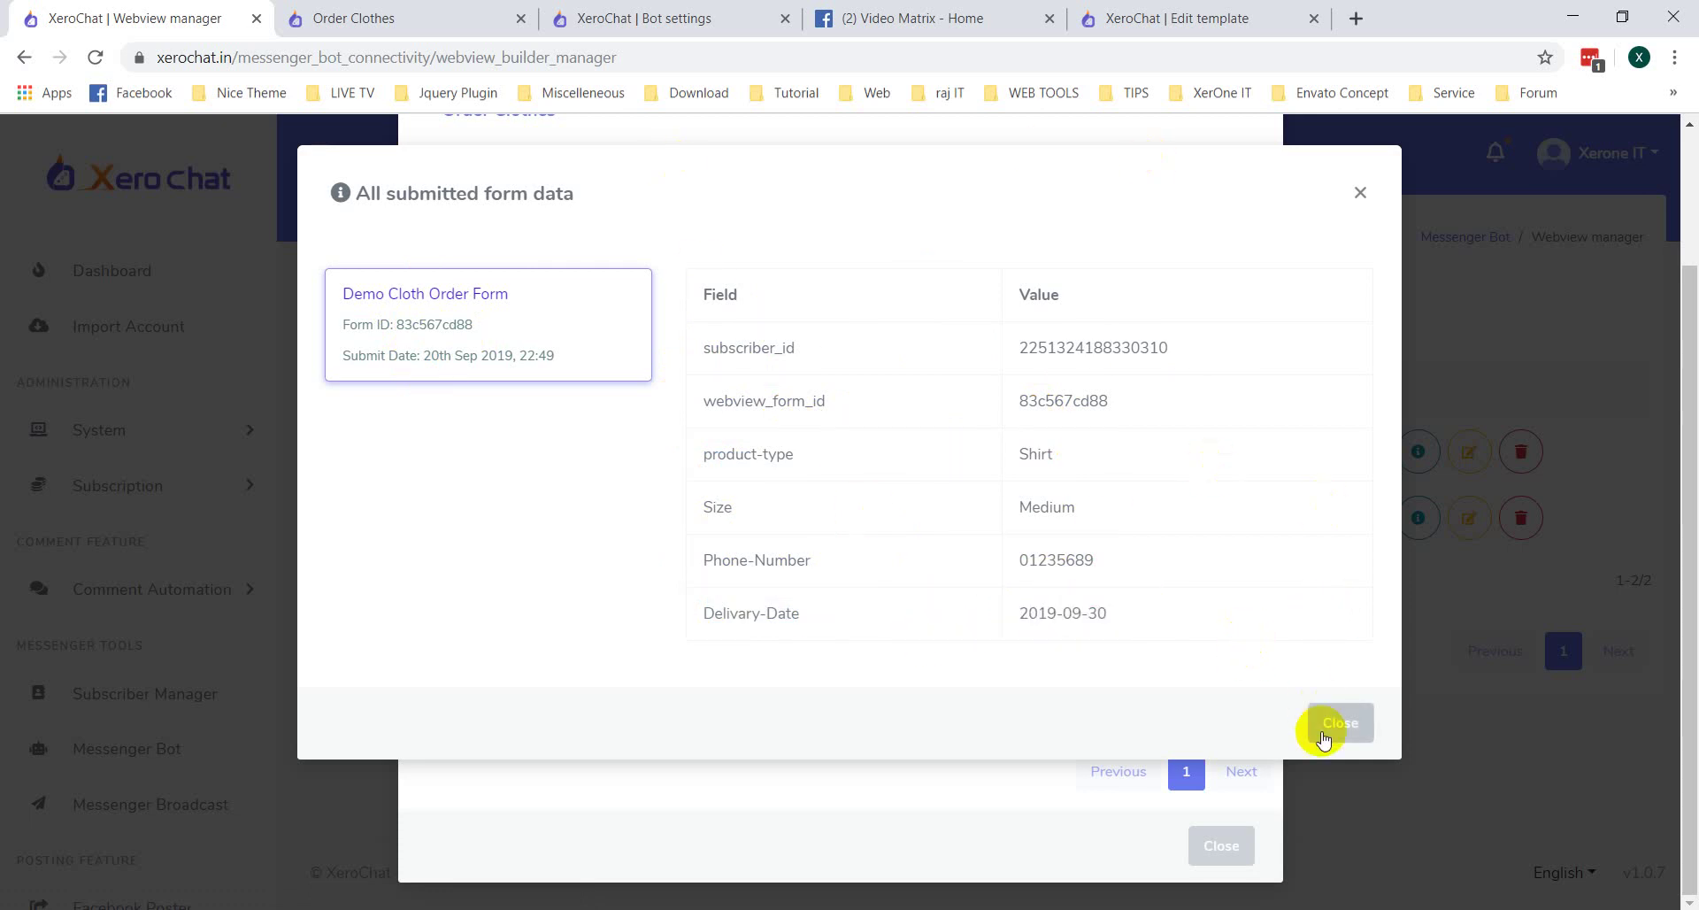